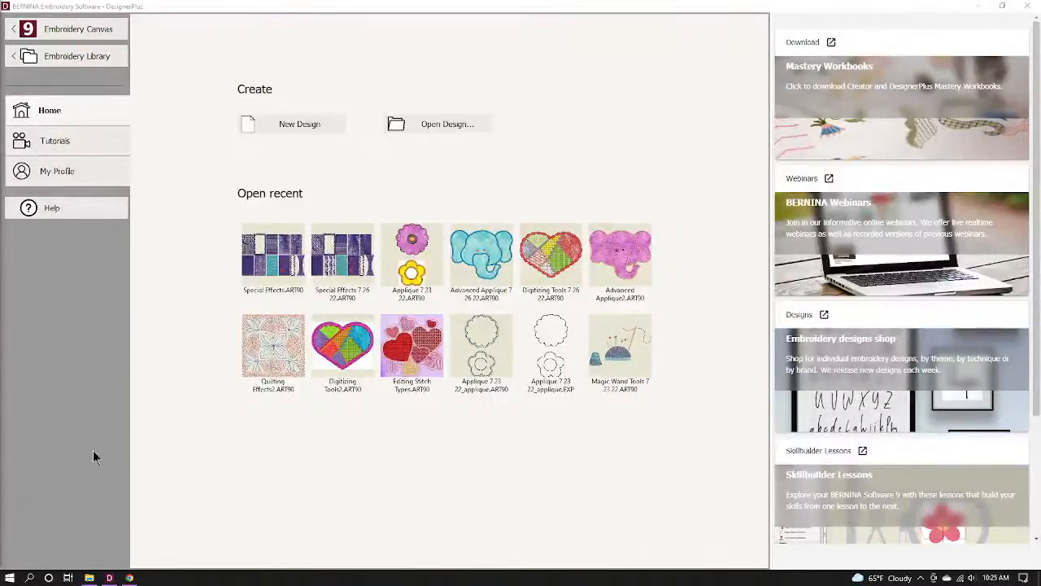
Launch the BERNINA 880 Simulator from its folder in the Start menu.
{"action": "left_click", "coordinate": [9, 578]}
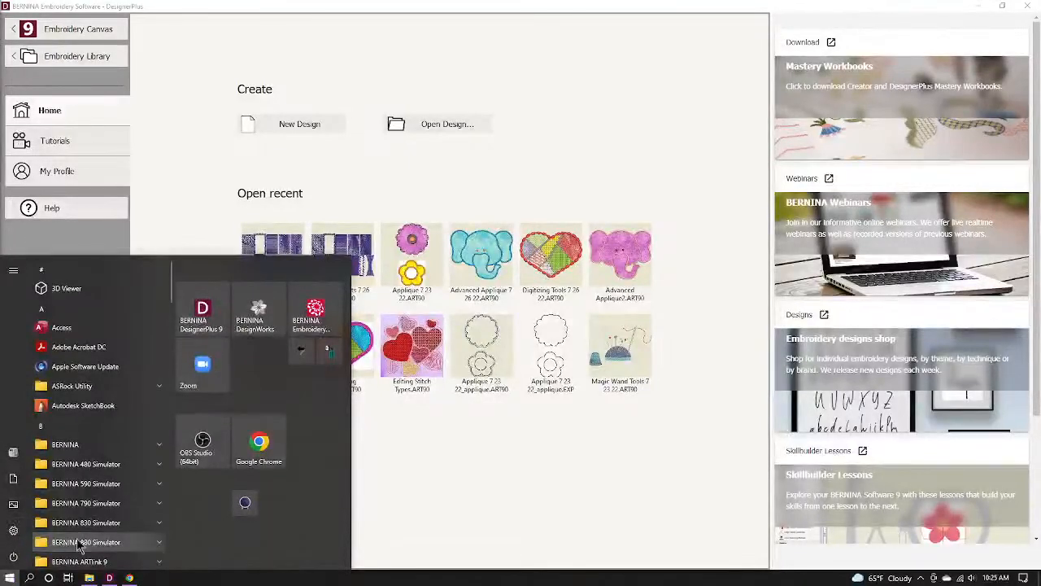
{"action": "left_click", "coordinate": [80, 542]}
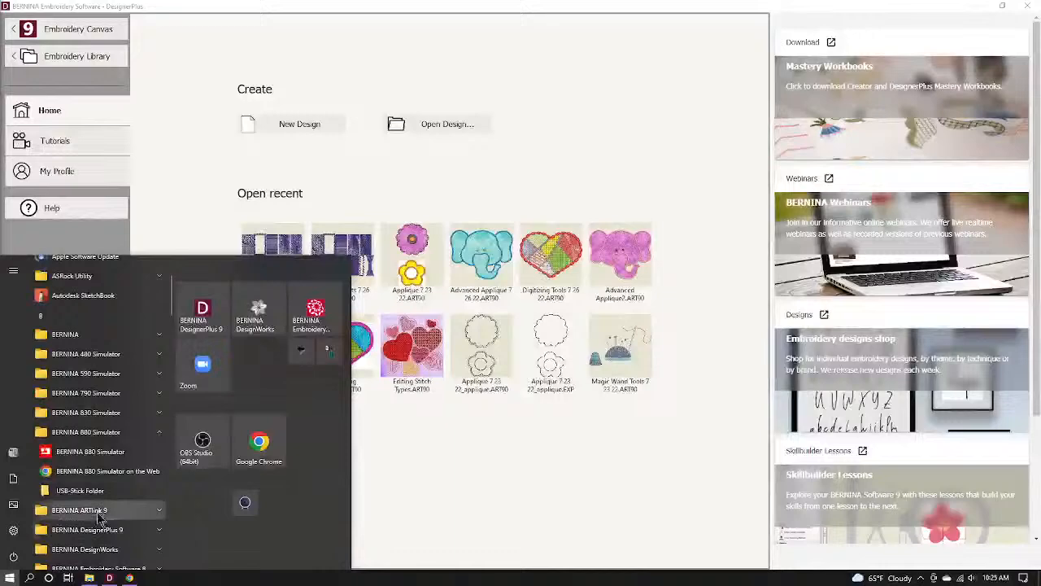
{"action": "left_click", "coordinate": [101, 456]}
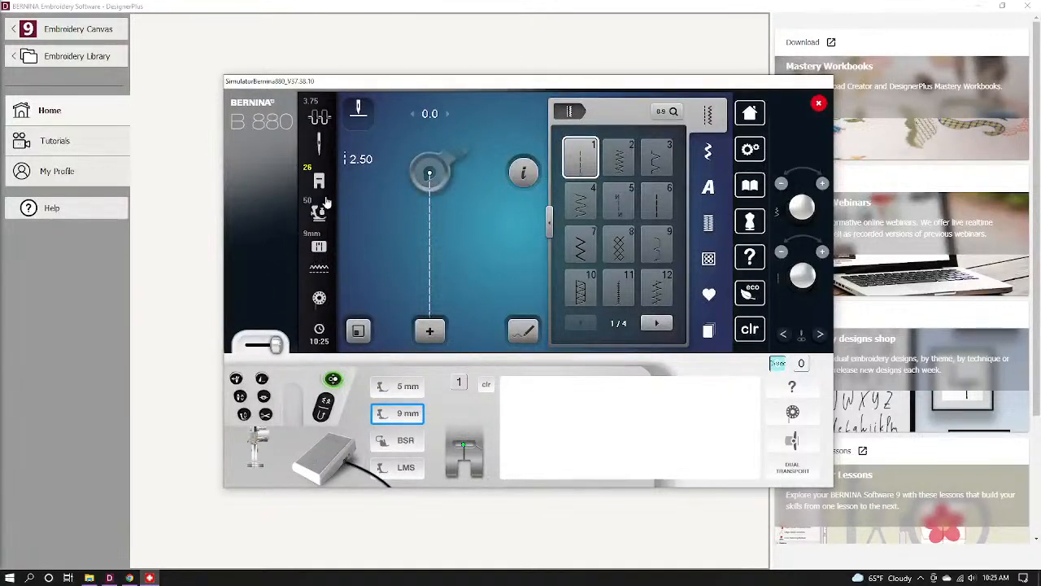
Swap presser foot 26 for recommended foot 1C, then show the Decorative Stitches categories.
{"action": "mouse_move", "coordinate": [326, 202]}
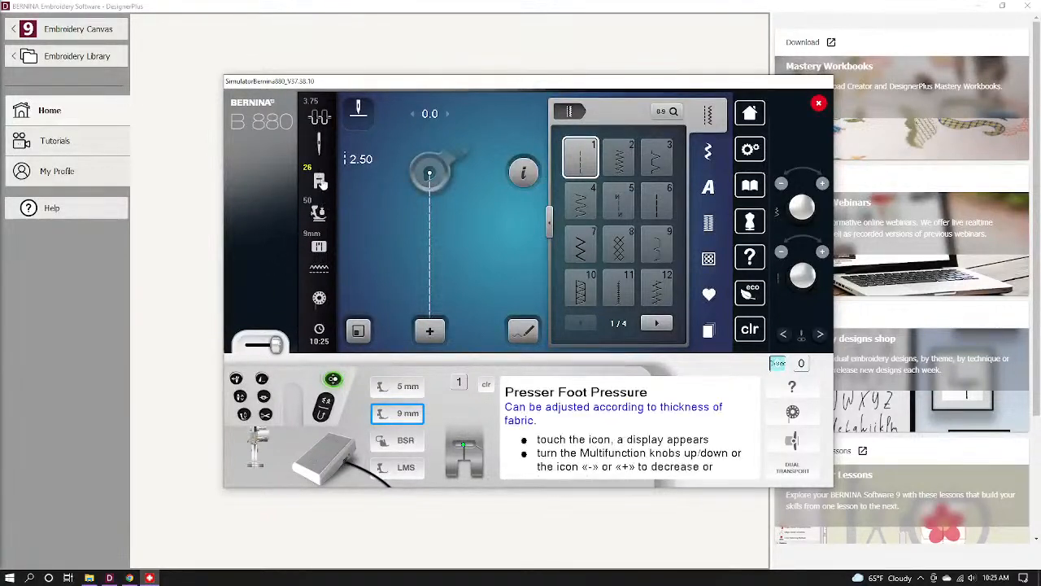
{"action": "left_click", "coordinate": [319, 176]}
{"action": "left_click", "coordinate": [440, 169]}
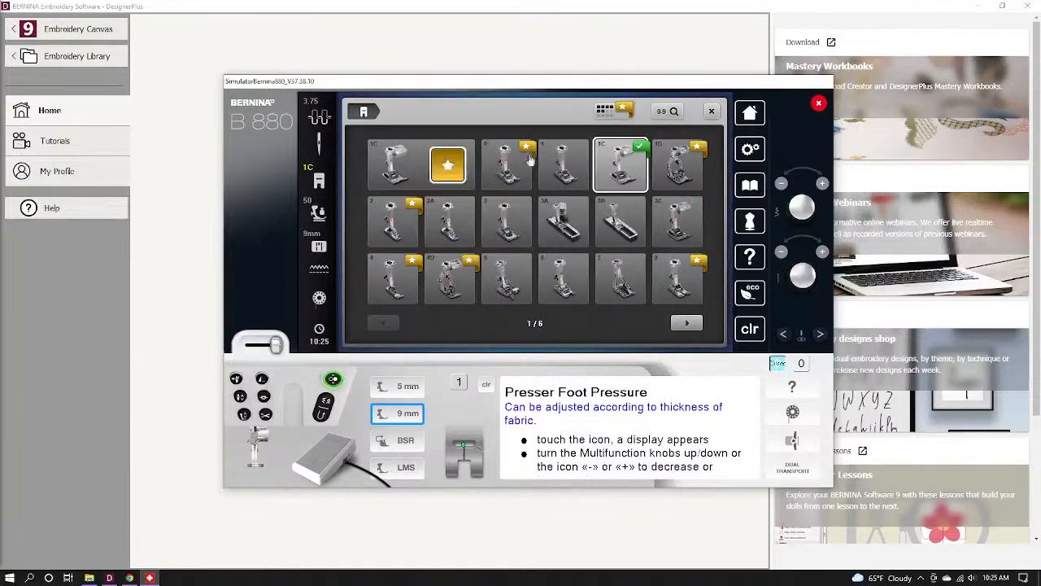
{"action": "left_click", "coordinate": [711, 112]}
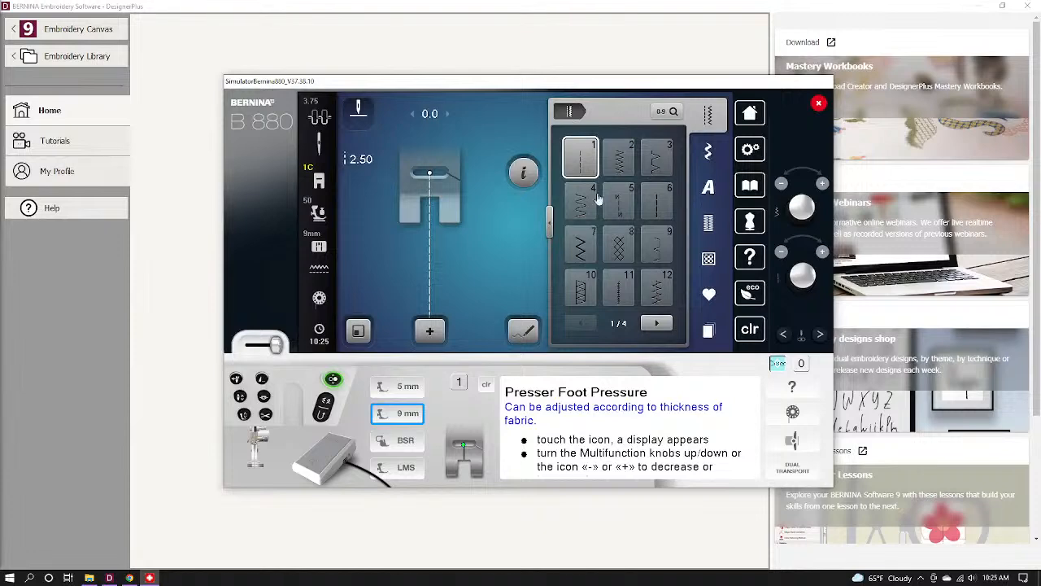
{"action": "left_click", "coordinate": [711, 152]}
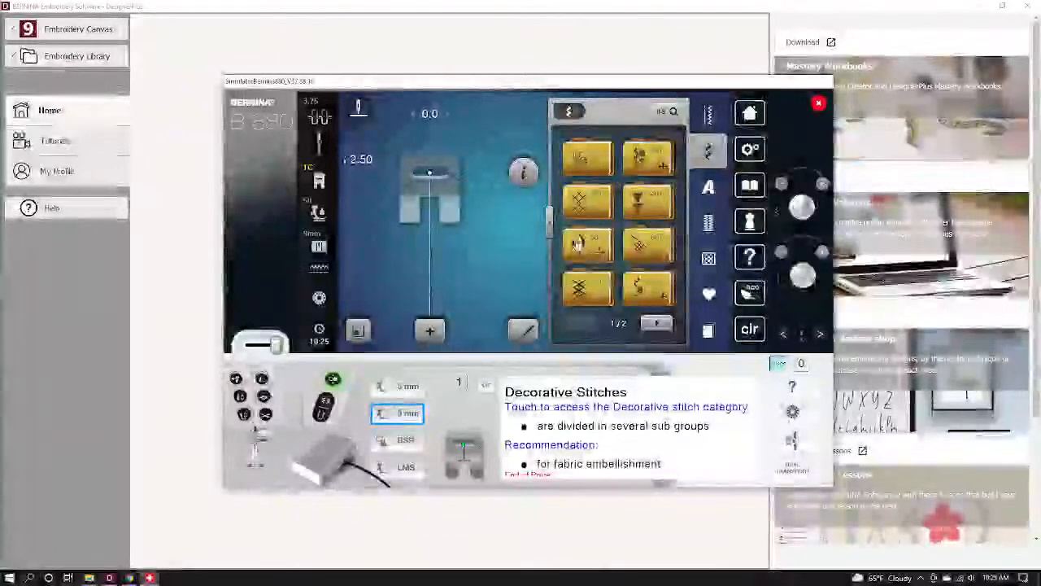
Select sideways-motion satin stitch 501 from category 500.
{"action": "left_click", "coordinate": [578, 244]}
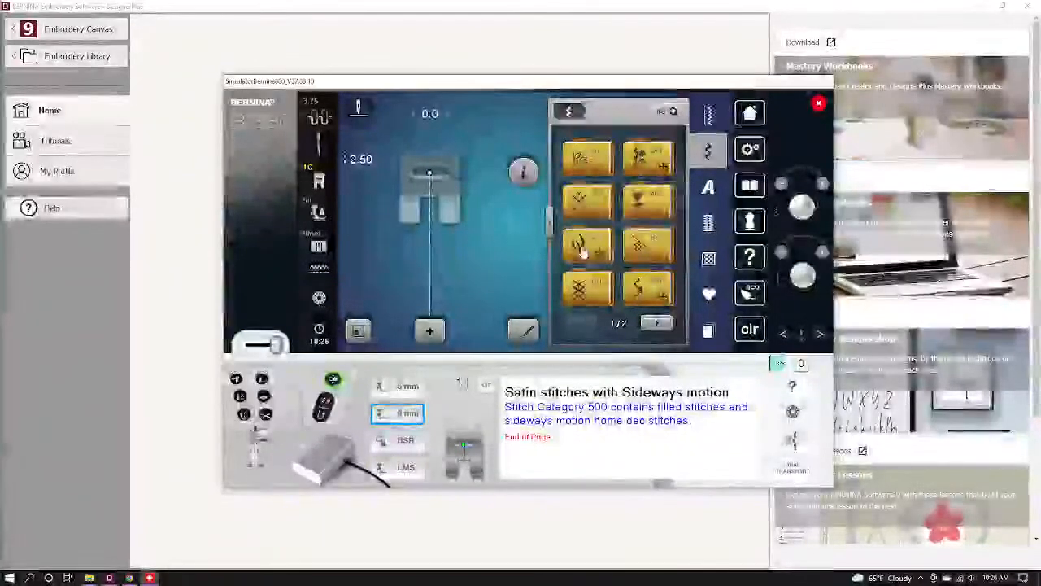
{"action": "left_click", "coordinate": [582, 248]}
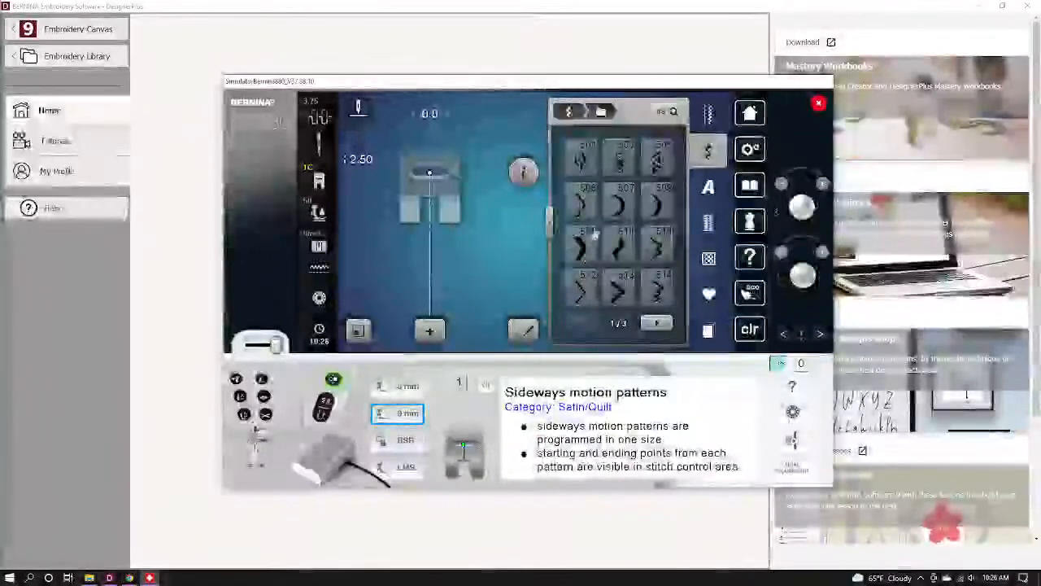
{"action": "left_click", "coordinate": [583, 162]}
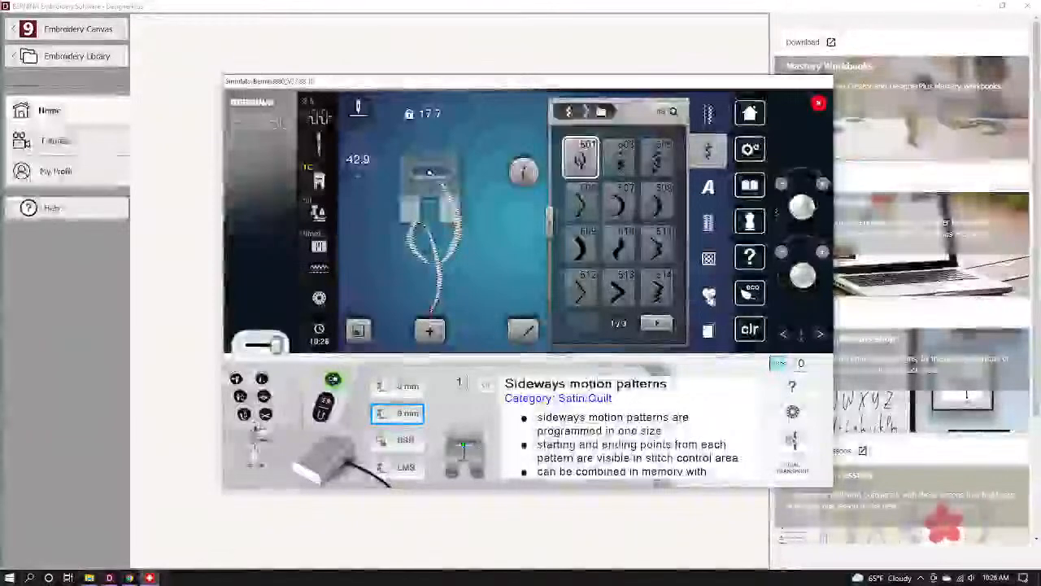
Open Personal Memory and switch it to the view of folders 1 through 4.
{"action": "left_click", "coordinate": [708, 297]}
{"action": "left_click", "coordinate": [548, 114]}
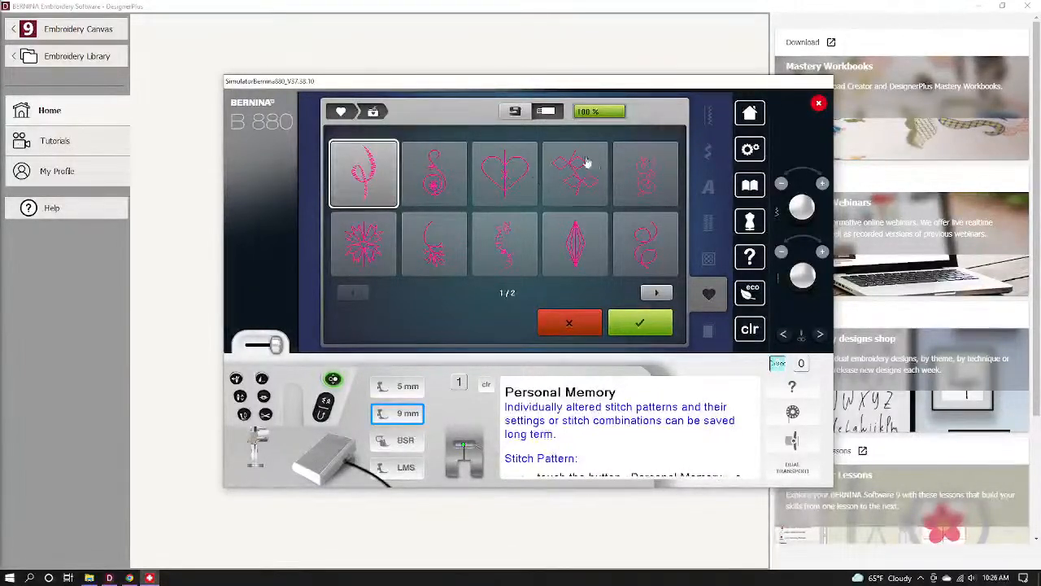
{"action": "left_click", "coordinate": [517, 112]}
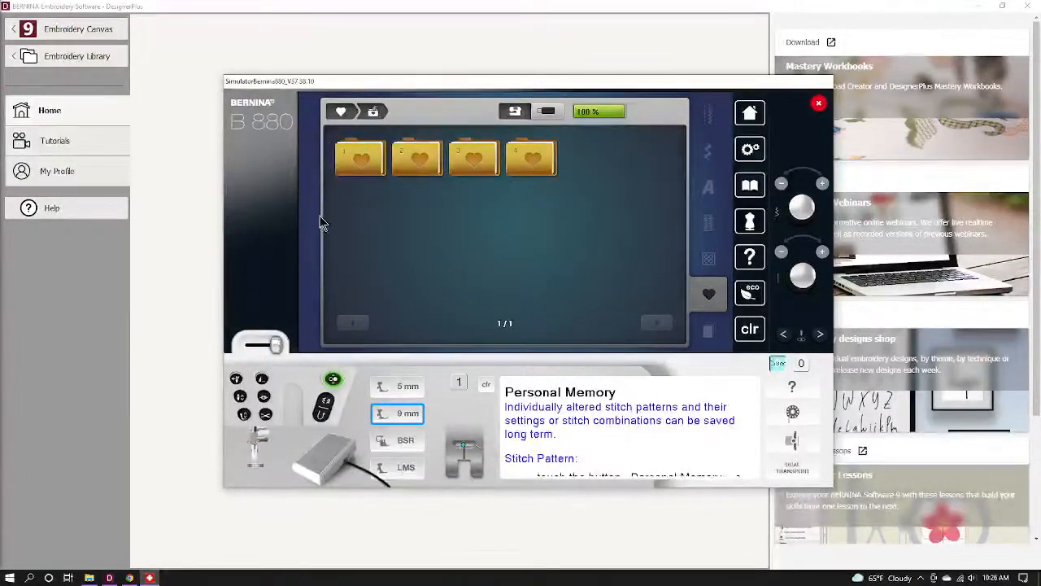
{"action": "left_click", "coordinate": [10, 578]}
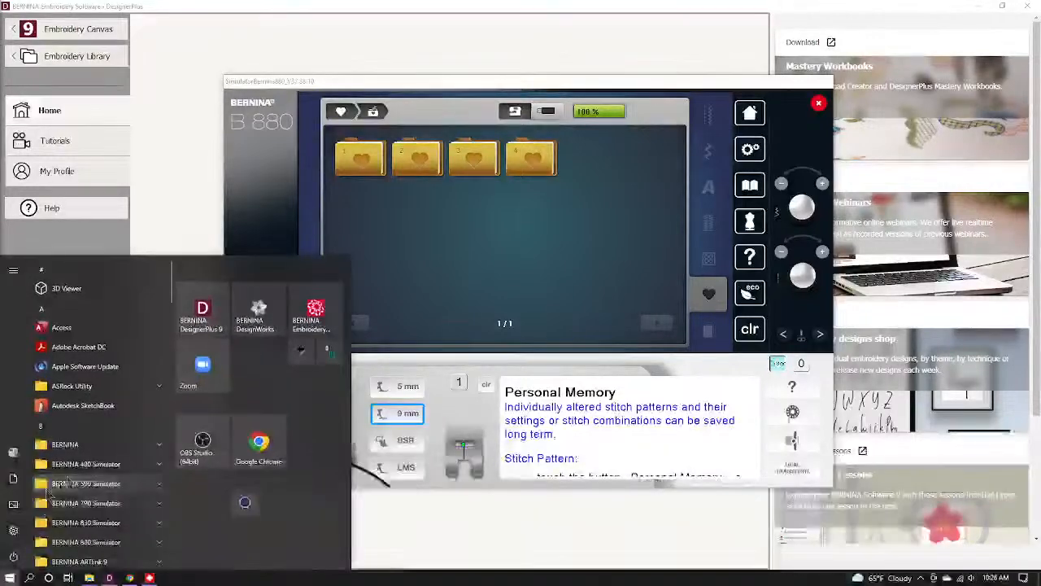
Launch the BERNINA 480 Simulator with English as the machine language.
{"action": "left_click", "coordinate": [78, 470]}
{"action": "left_click", "coordinate": [89, 483]}
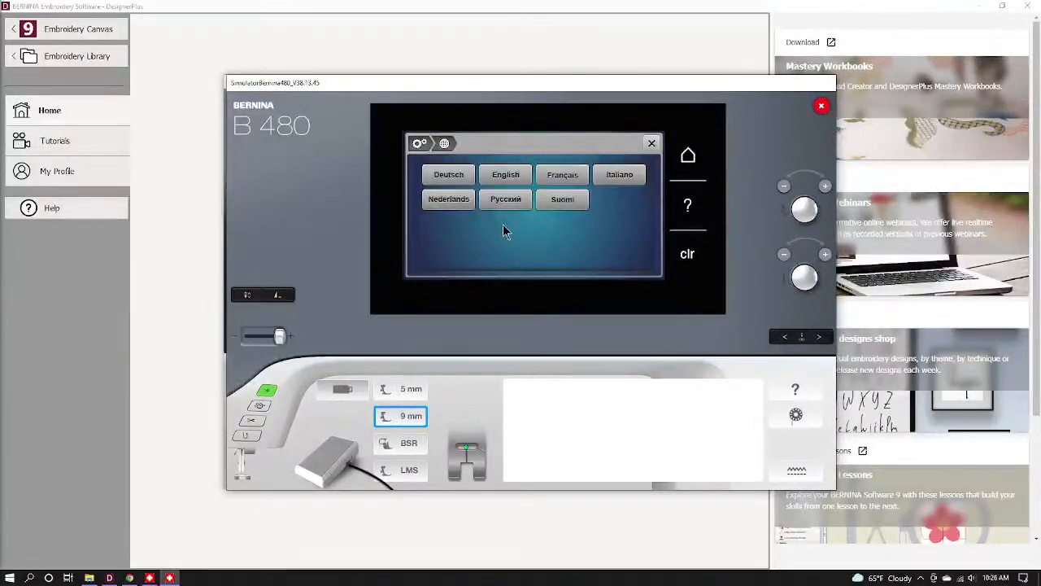
{"action": "left_click", "coordinate": [506, 178]}
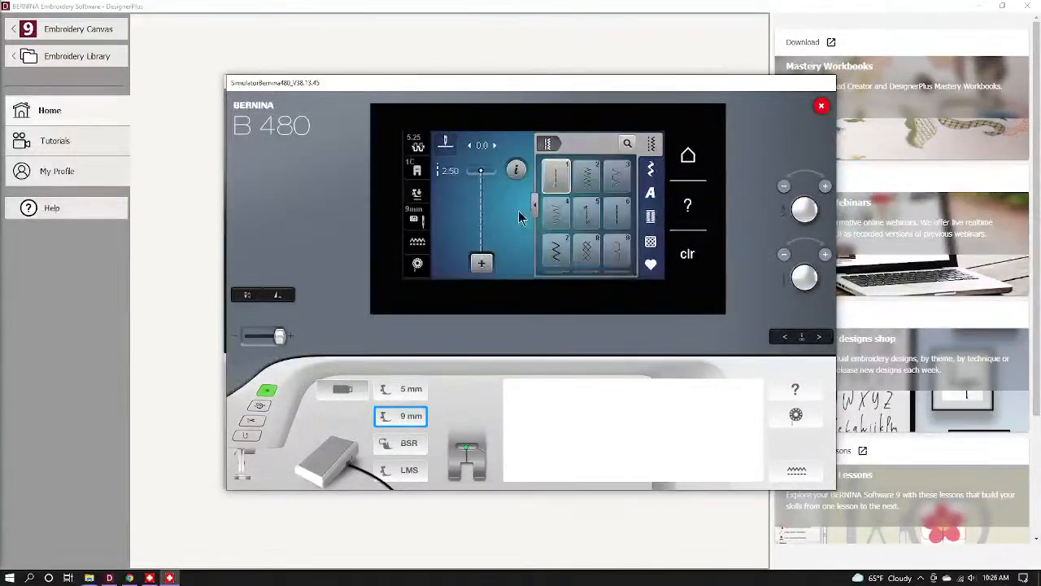
Select decorative stitch 904 from folder 901 and show Personal Memory's saved patterns.
{"action": "left_click", "coordinate": [650, 168]}
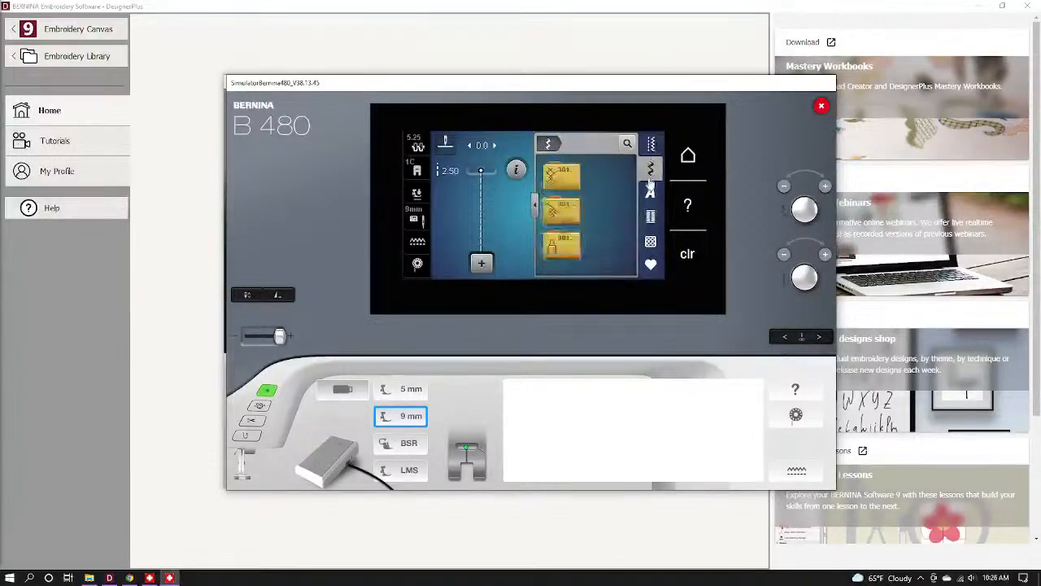
{"action": "left_click", "coordinate": [599, 242]}
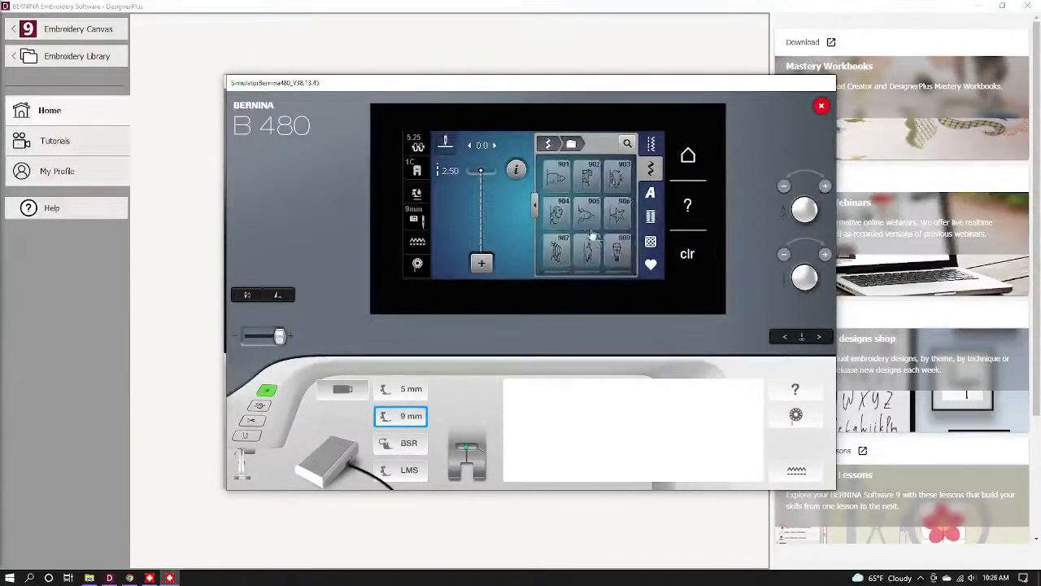
{"action": "left_click", "coordinate": [557, 212]}
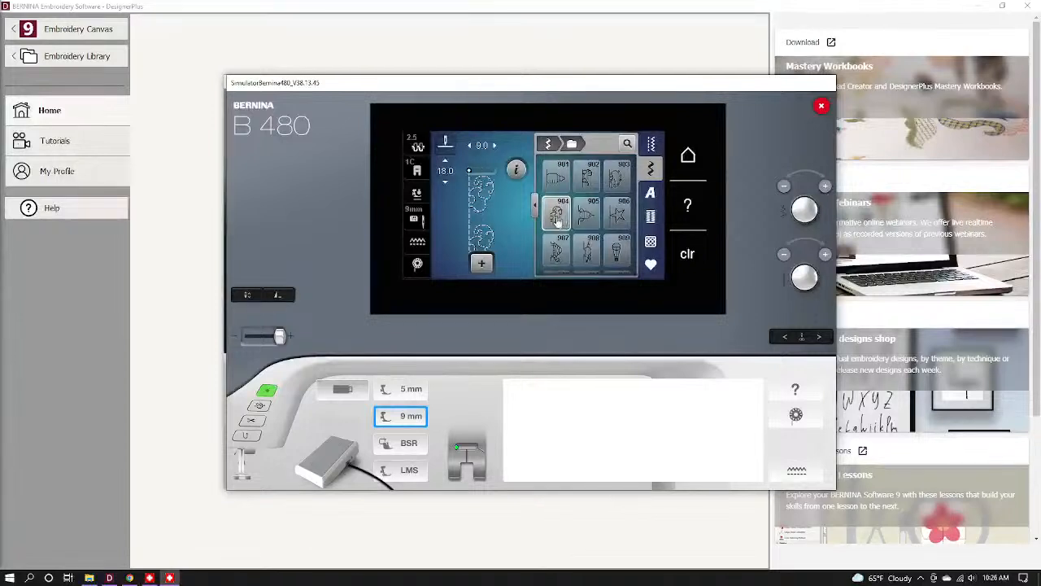
{"action": "left_click", "coordinate": [651, 264]}
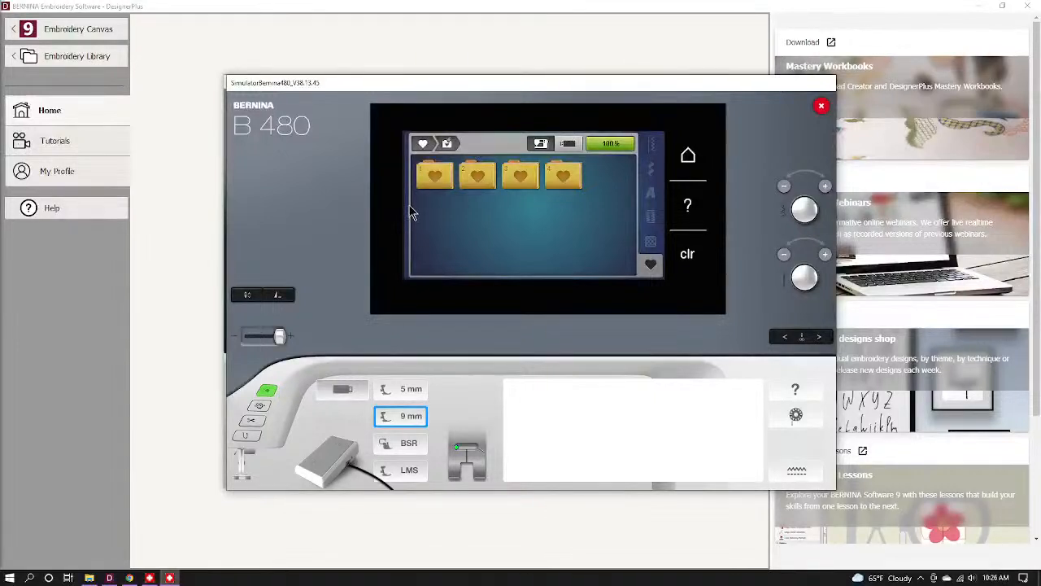
{"action": "left_click", "coordinate": [543, 144]}
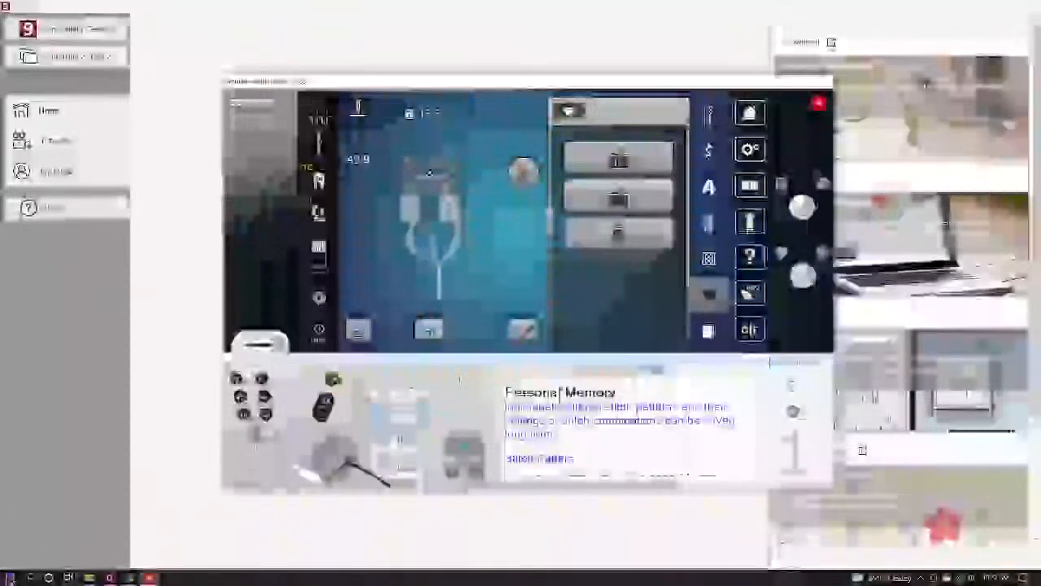
Open the simulator's SEW_PC_CARD folder through its USB-stick folder shortcut.
{"action": "left_click", "coordinate": [9, 577]}
{"action": "scroll", "coordinate": [89, 423], "scroll_direction": "down", "scroll_amount": 5}
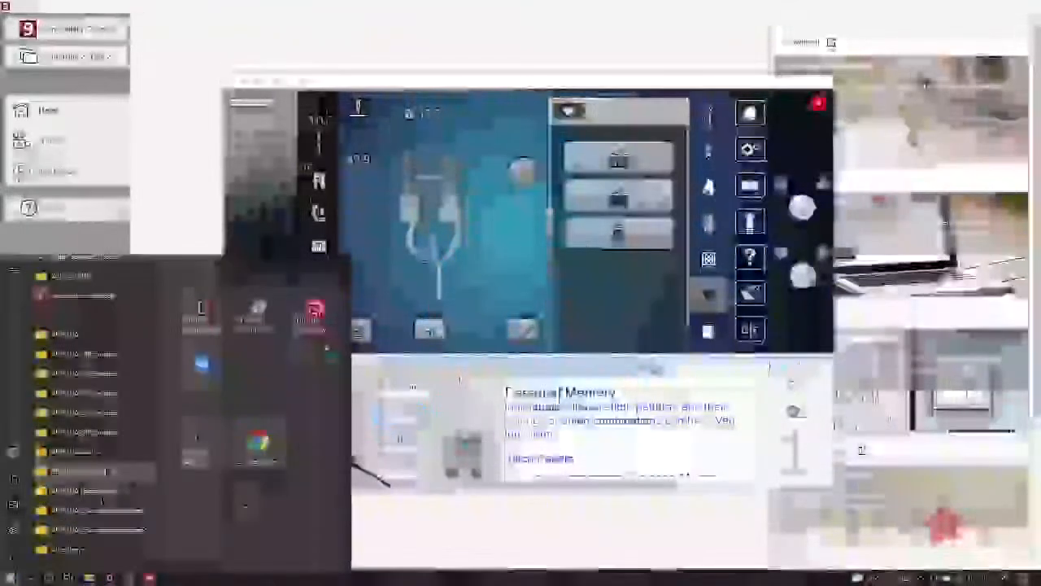
{"action": "left_click", "coordinate": [85, 431]}
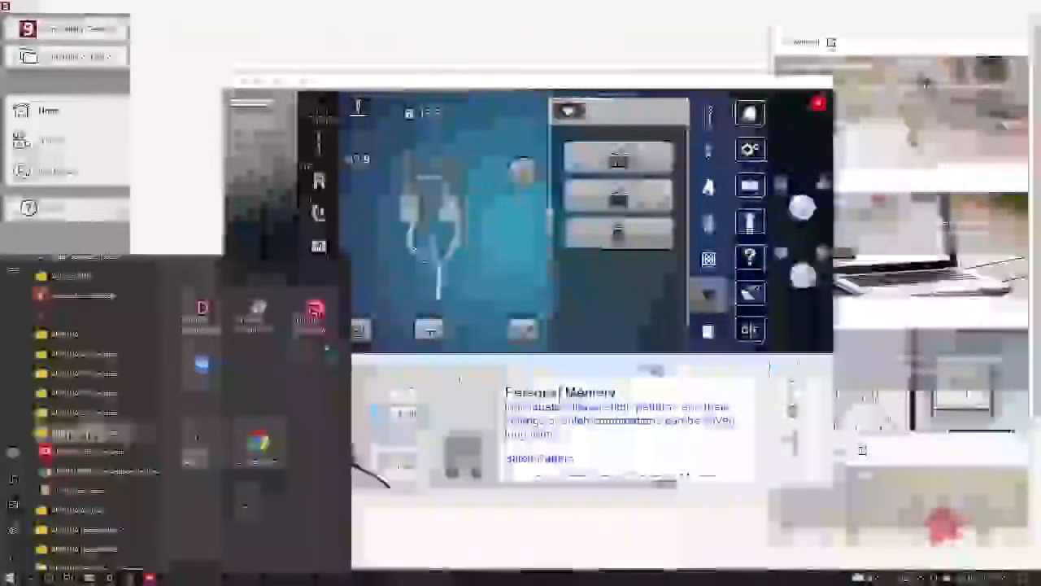
{"action": "left_click", "coordinate": [82, 492]}
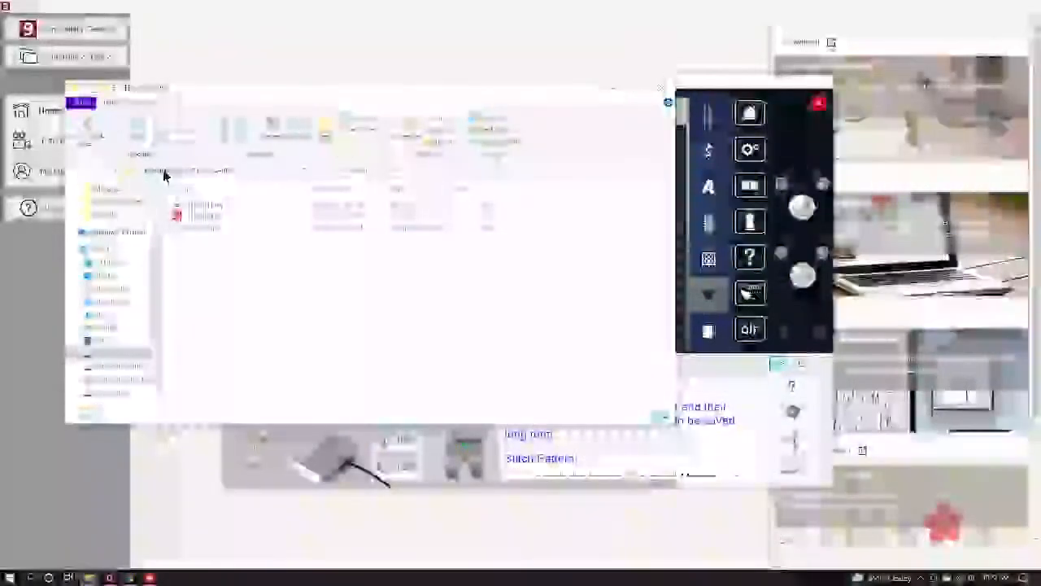
{"action": "left_click", "coordinate": [165, 170]}
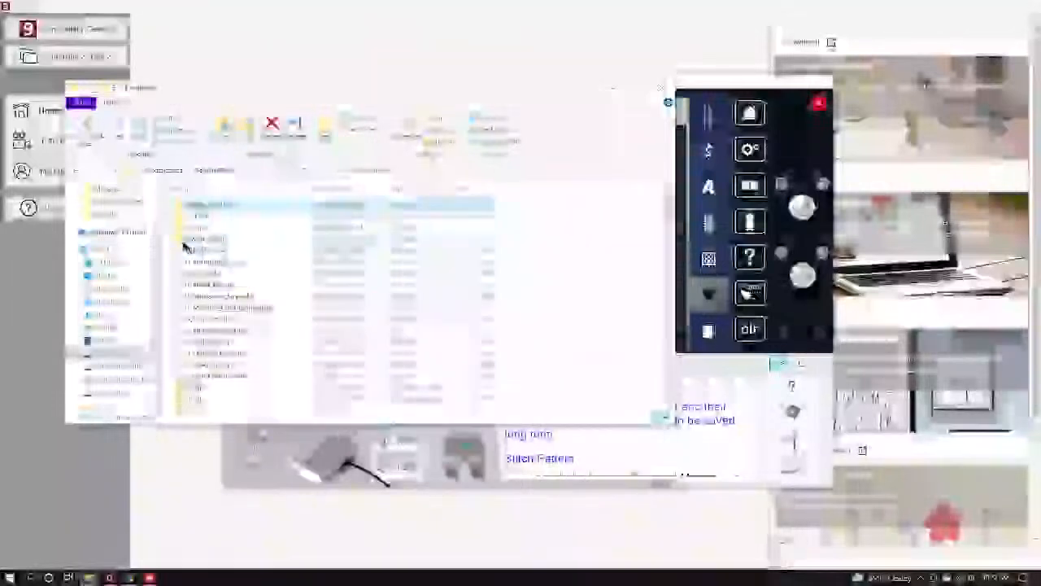
{"action": "double_click", "coordinate": [209, 240]}
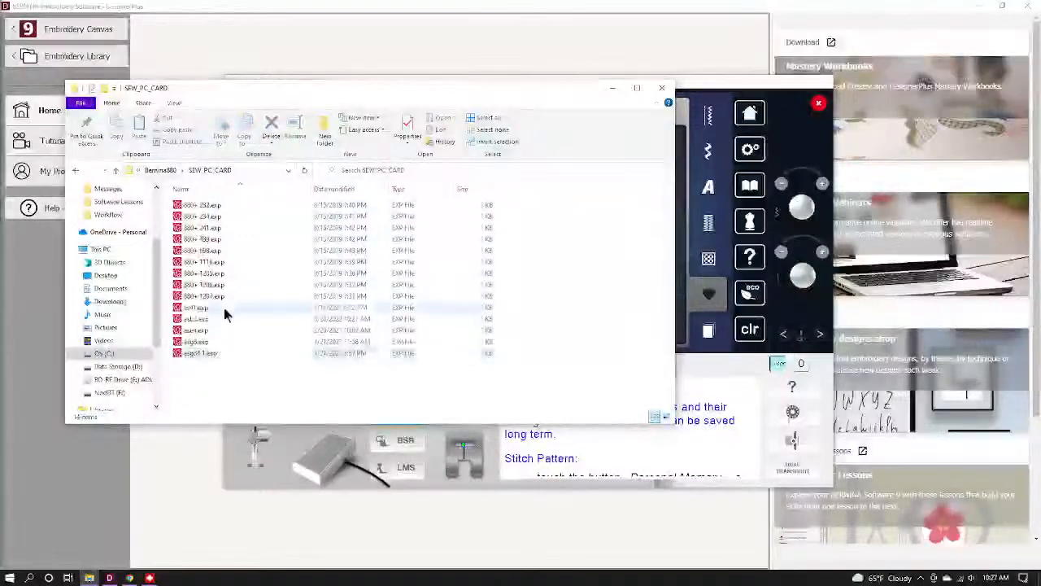
Show the .exp files as large thumbnails and start renaming asb3.exp.
{"action": "left_click", "coordinate": [172, 104]}
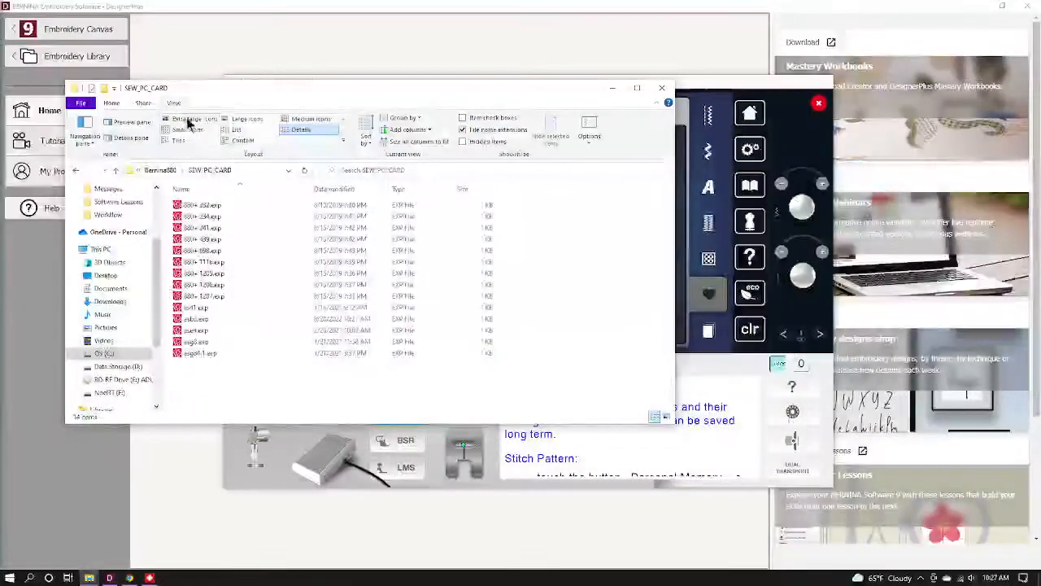
{"action": "left_click", "coordinate": [188, 120]}
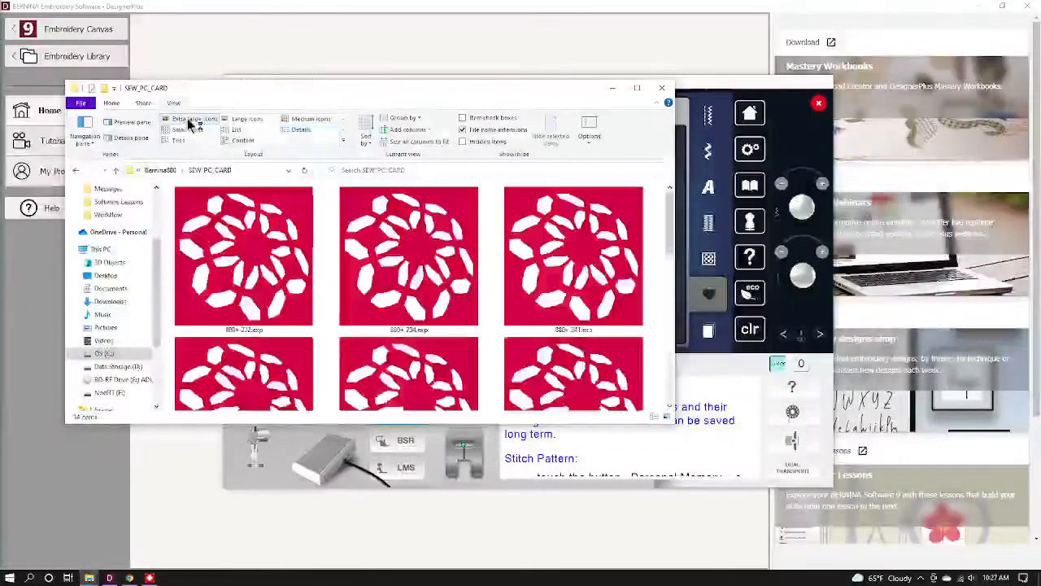
{"action": "left_click", "coordinate": [244, 119]}
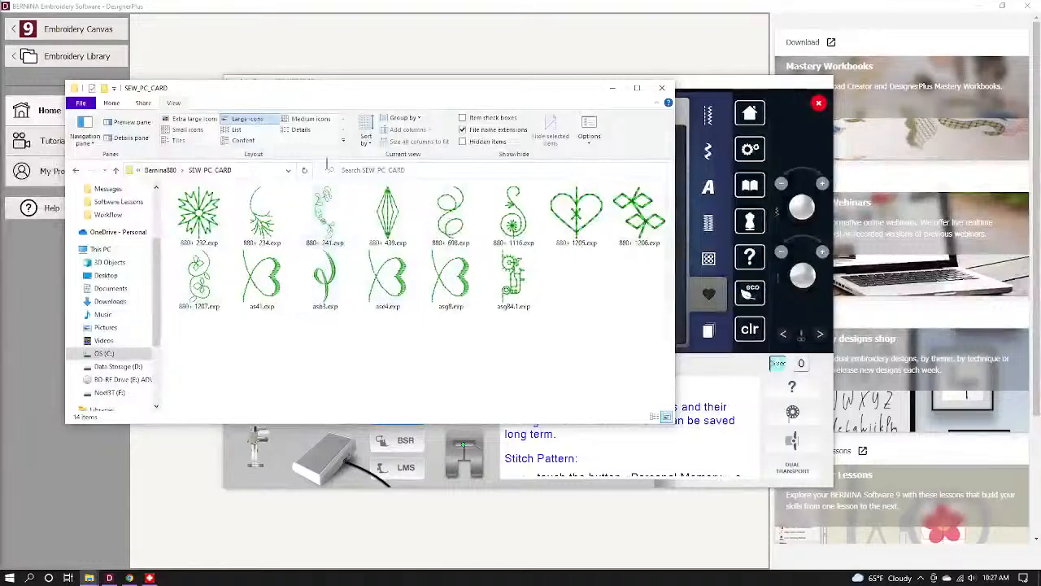
{"action": "right_click", "coordinate": [320, 279]}
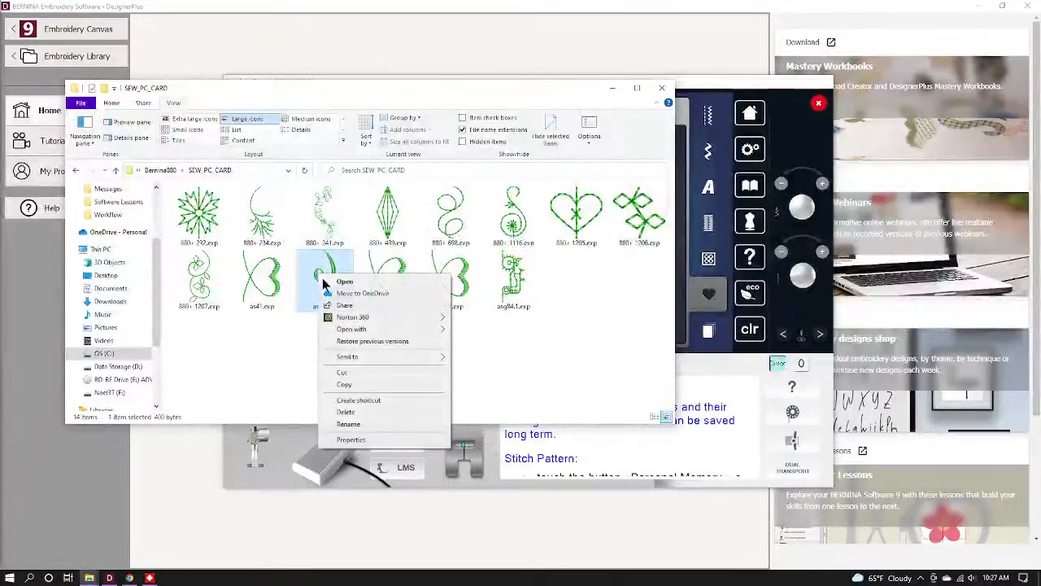
{"action": "left_click", "coordinate": [348, 423]}
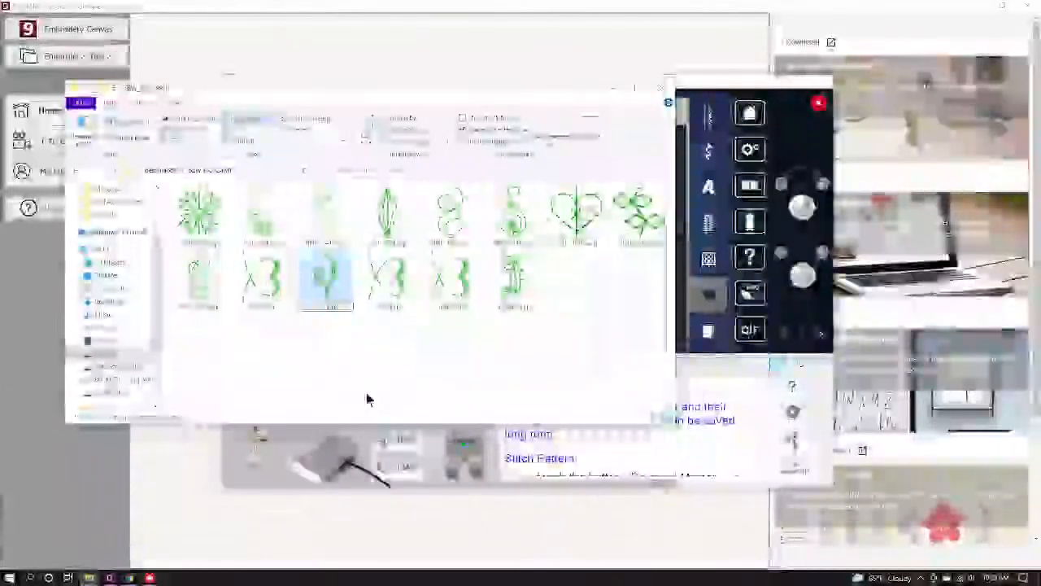
Confirm the new file name, dismiss the message and delete the looped design from the canvas.
{"action": "key", "text": "Return"}
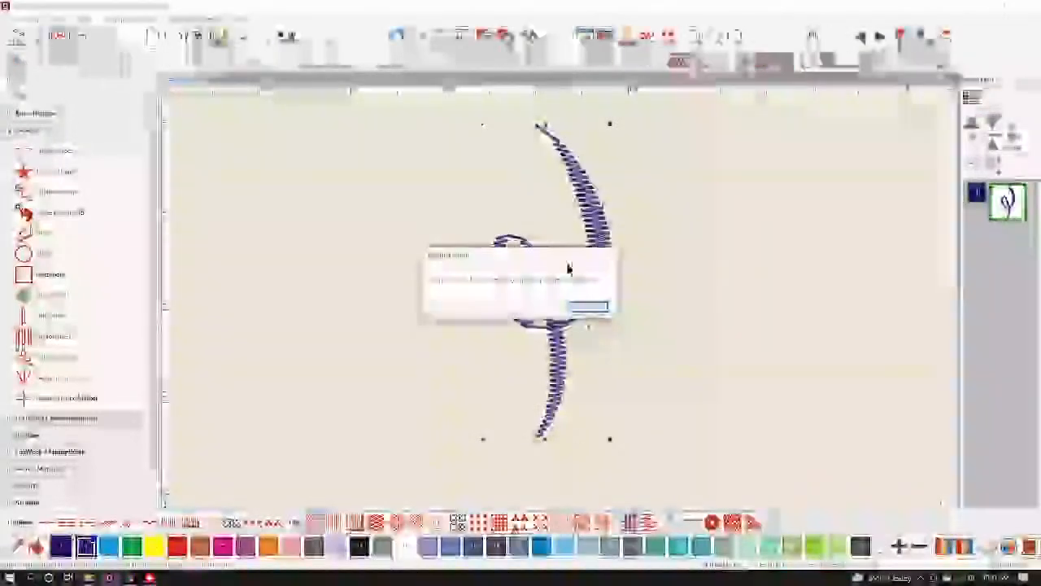
{"action": "left_click", "coordinate": [590, 306]}
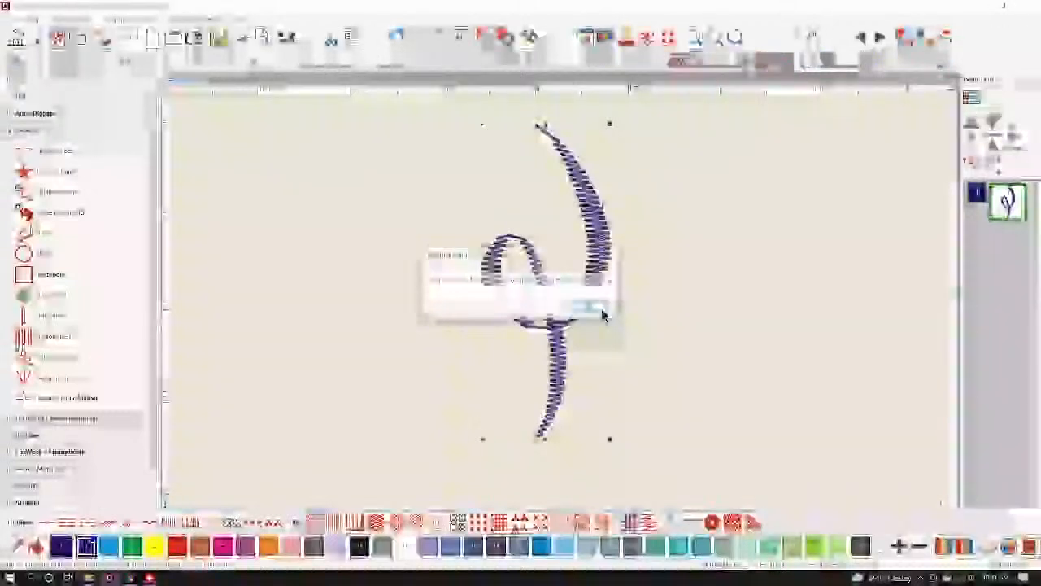
{"action": "key", "text": "Delete"}
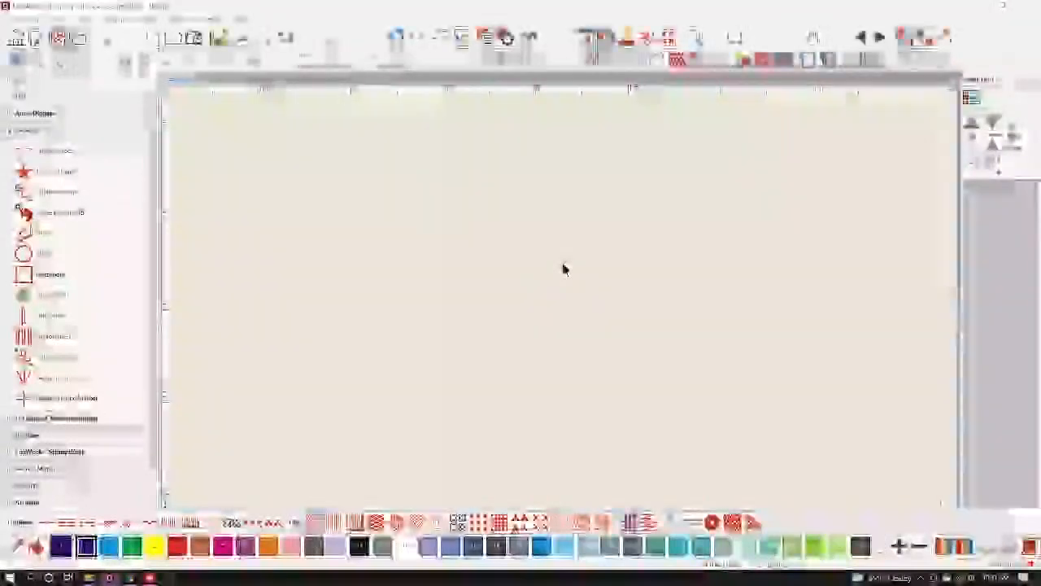
Draw a filled circle in the canvas centre with the Circle tool and select it.
{"action": "left_click", "coordinate": [48, 253]}
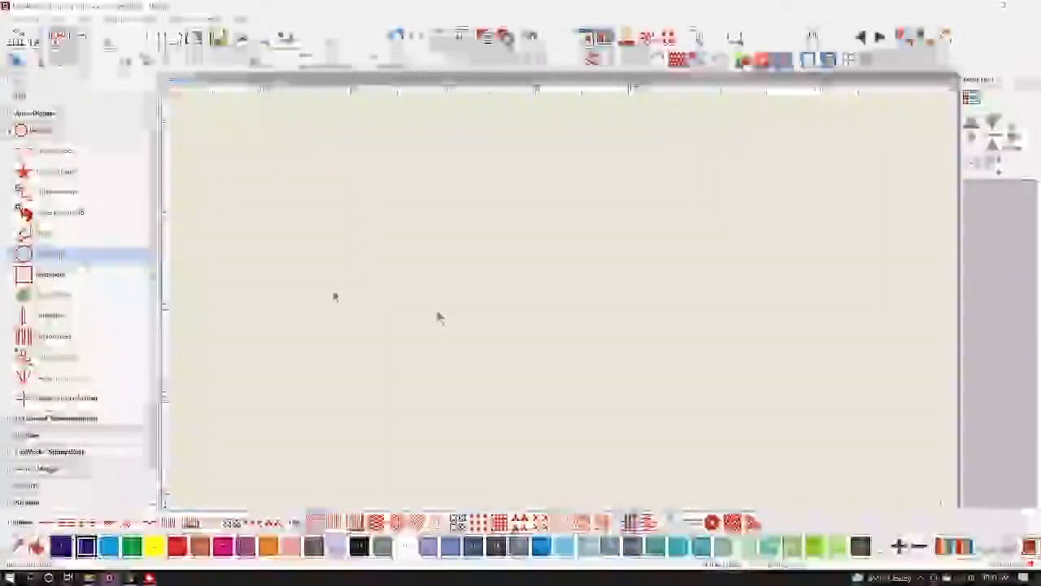
{"action": "left_click", "coordinate": [583, 312]}
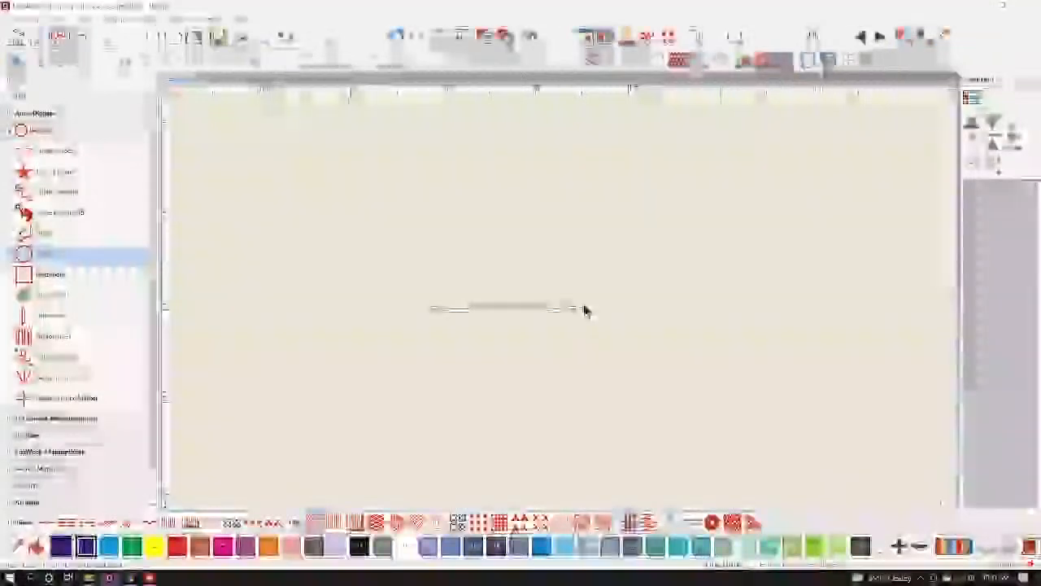
{"action": "left_click", "coordinate": [583, 310]}
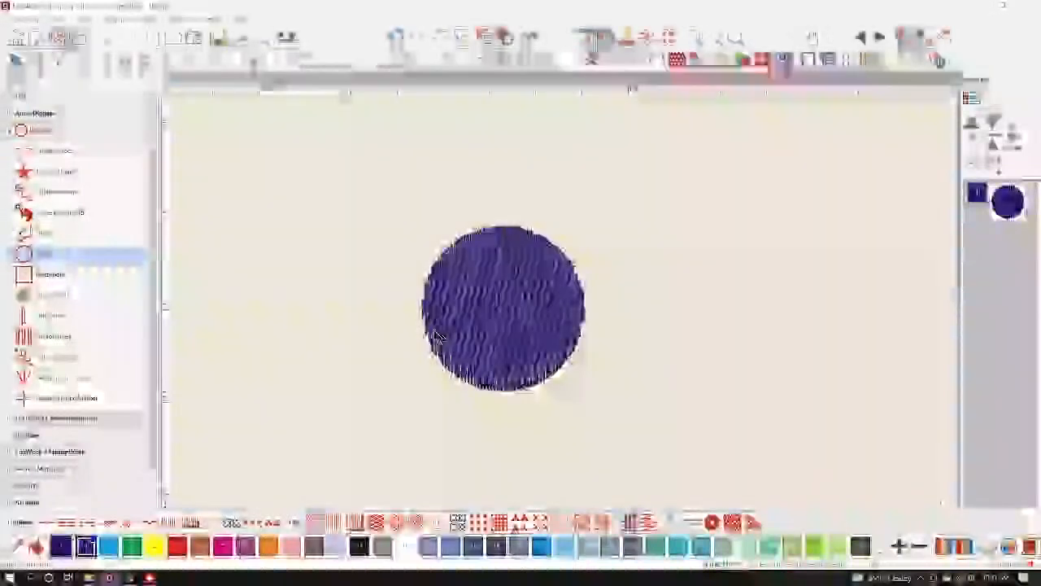
{"action": "left_click", "coordinate": [482, 336]}
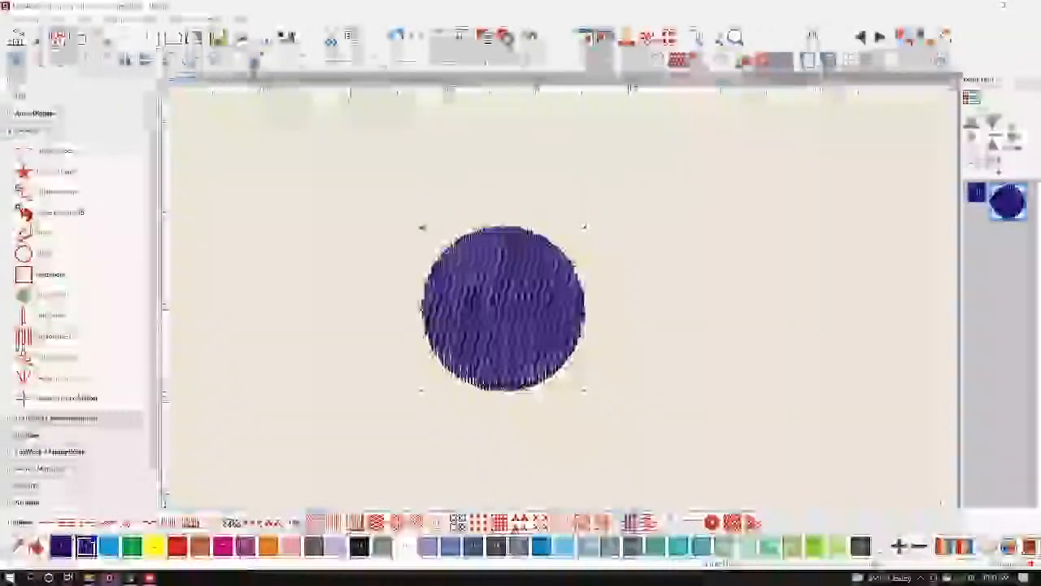
{"action": "scroll", "coordinate": [505, 309], "scroll_direction": "up", "scroll_amount": 5}
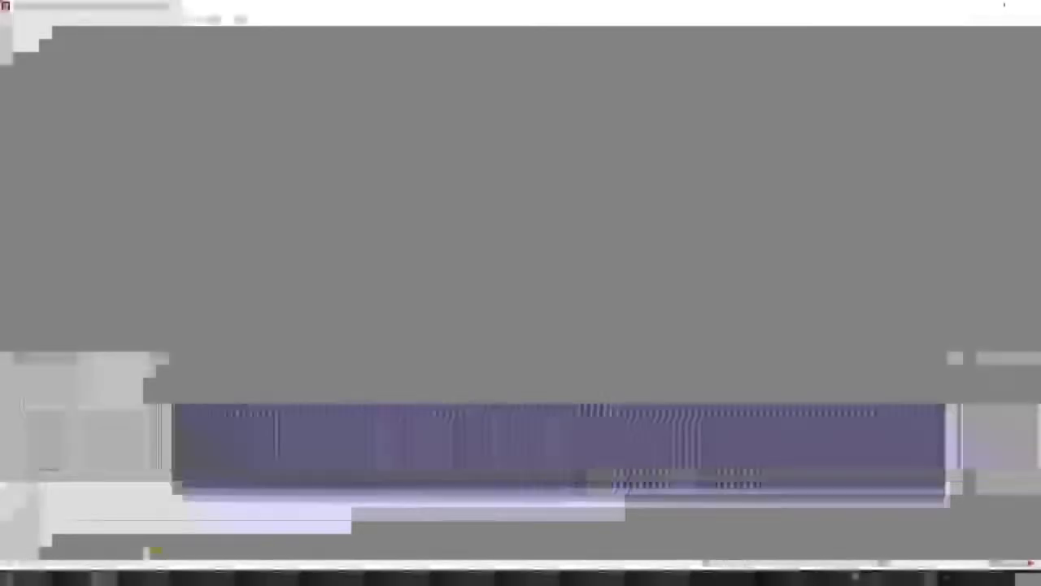
{"action": "scroll", "coordinate": [504, 310], "scroll_direction": "down", "scroll_amount": 5}
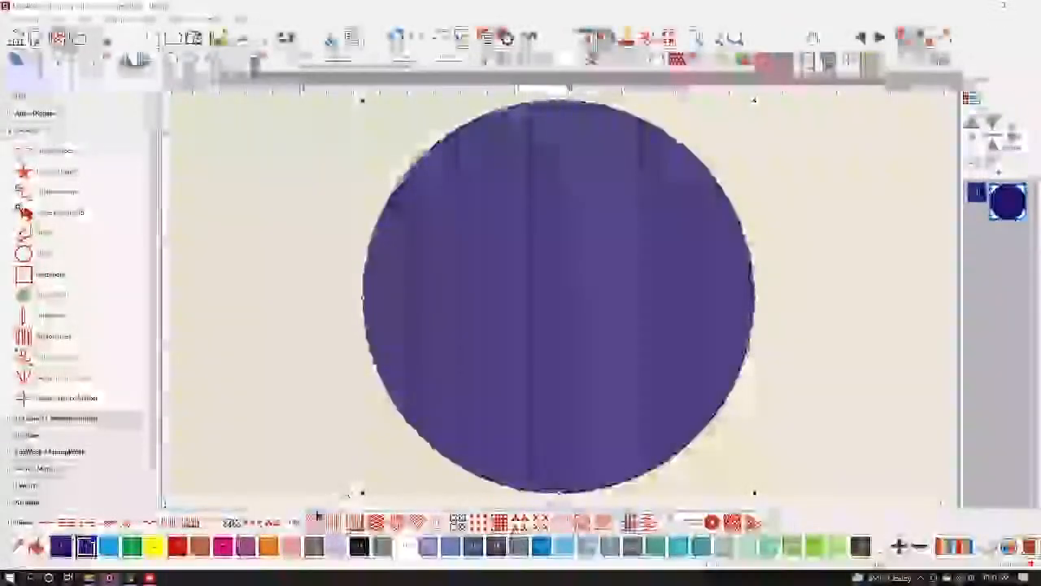
Convert the circle to a Pattern Run outline and browse the available pattern sets.
{"action": "left_click", "coordinate": [275, 522]}
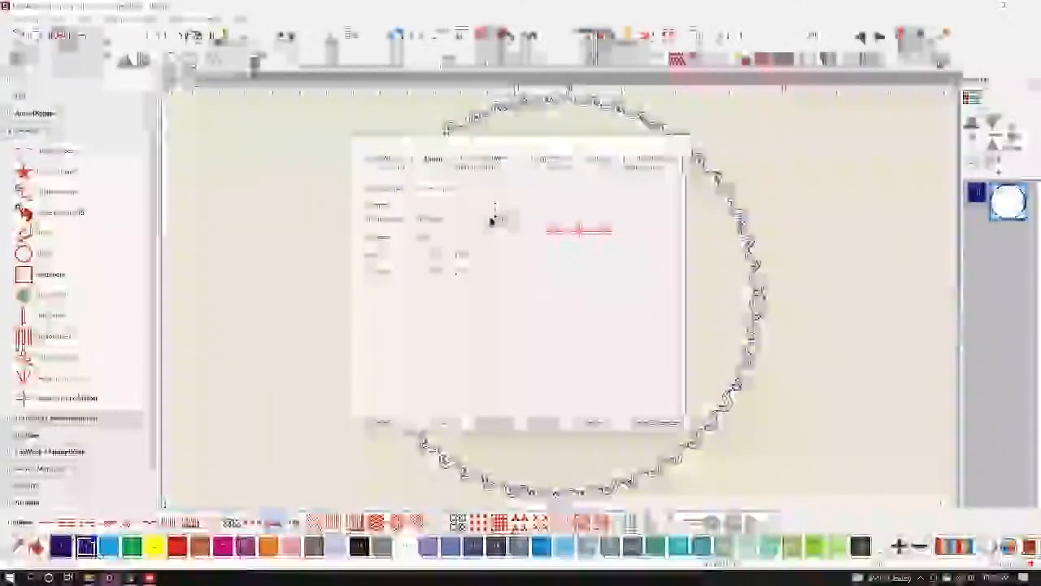
{"action": "left_click", "coordinate": [507, 209]}
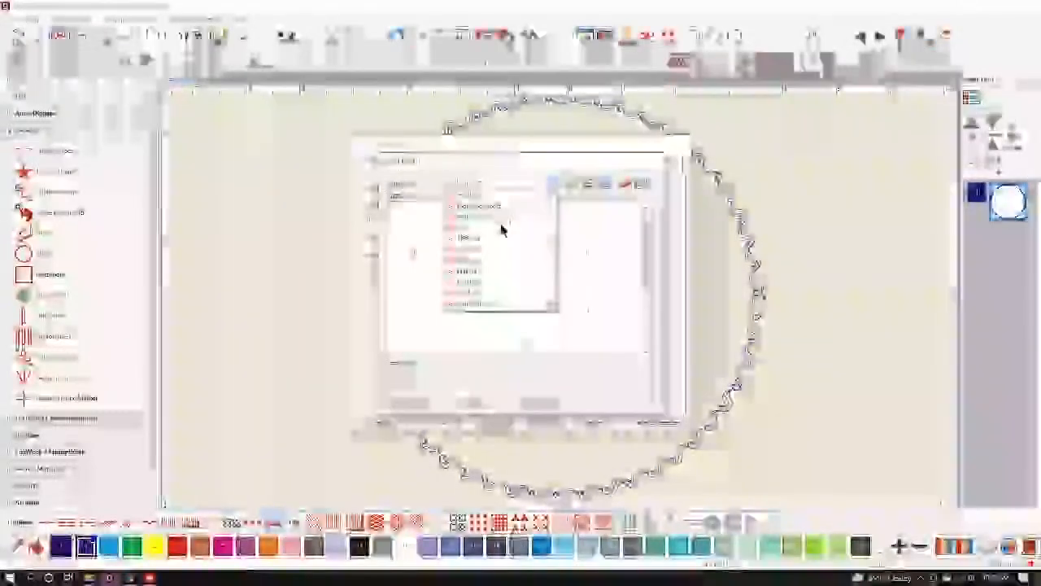
{"action": "left_click", "coordinate": [489, 284]}
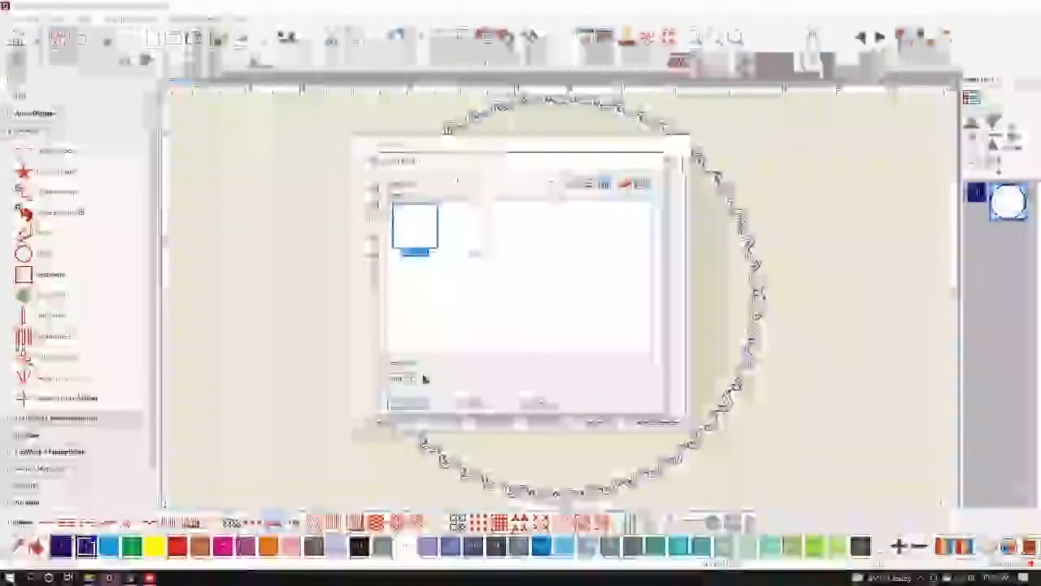
{"action": "left_click", "coordinate": [415, 407]}
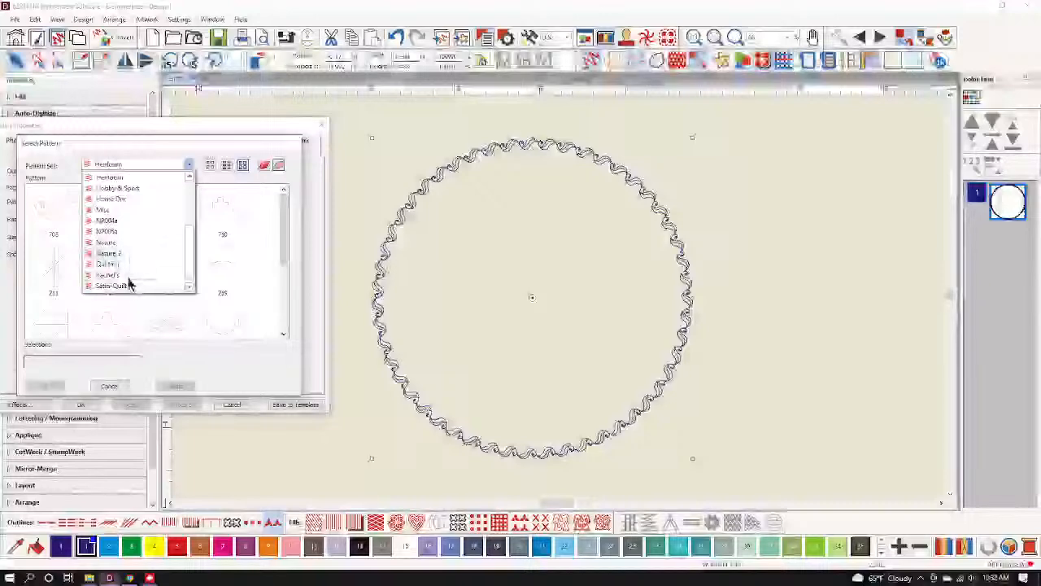
Apply pattern 880+501 to the outline at a slightly reduced size and close Object Properties.
{"action": "left_click", "coordinate": [128, 279]}
{"action": "left_click", "coordinate": [62, 214]}
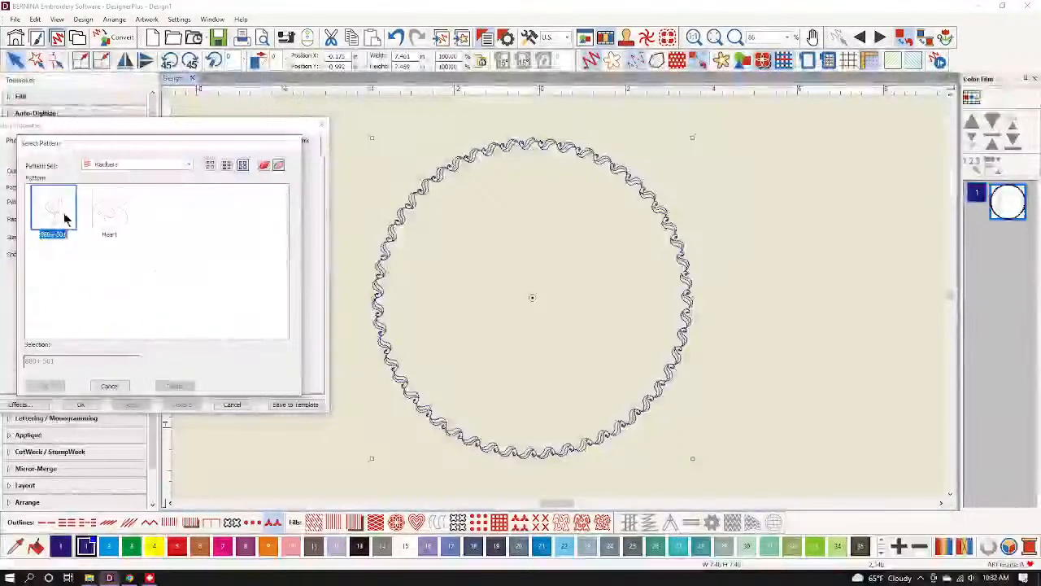
{"action": "left_click", "coordinate": [57, 388]}
{"action": "left_click", "coordinate": [135, 404]}
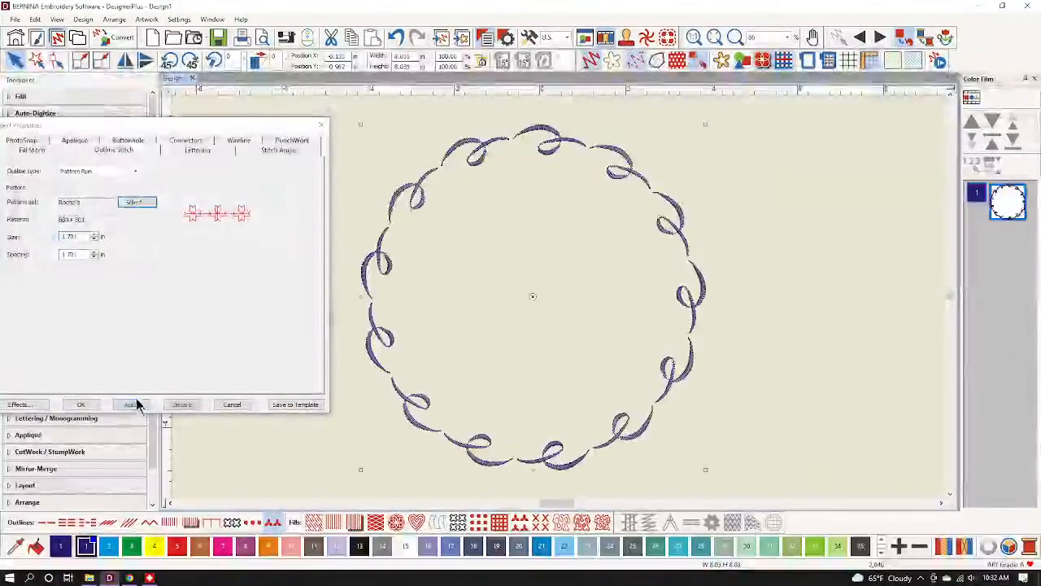
{"action": "left_click", "coordinate": [95, 239]}
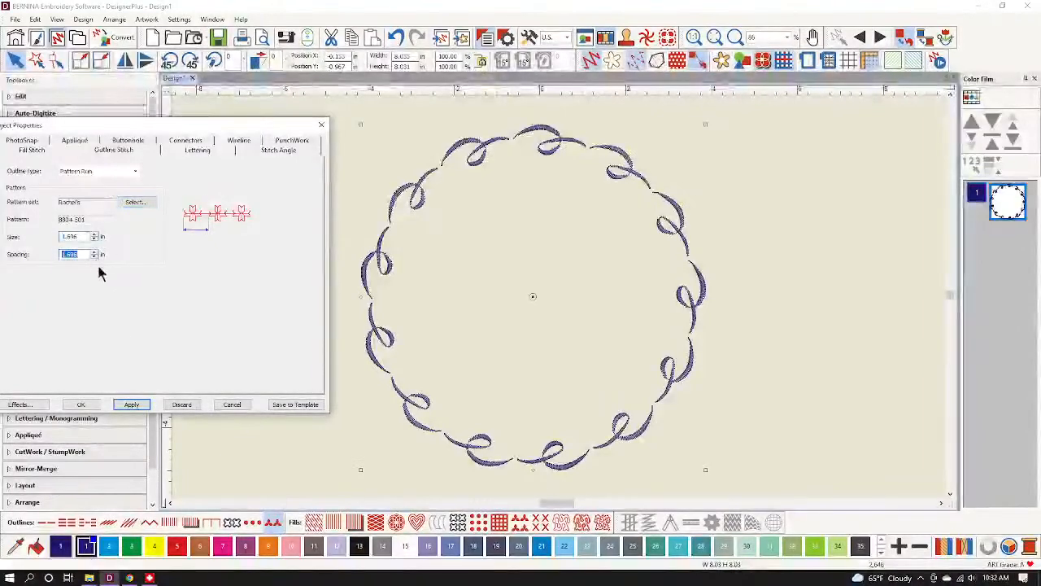
{"action": "left_click", "coordinate": [135, 404]}
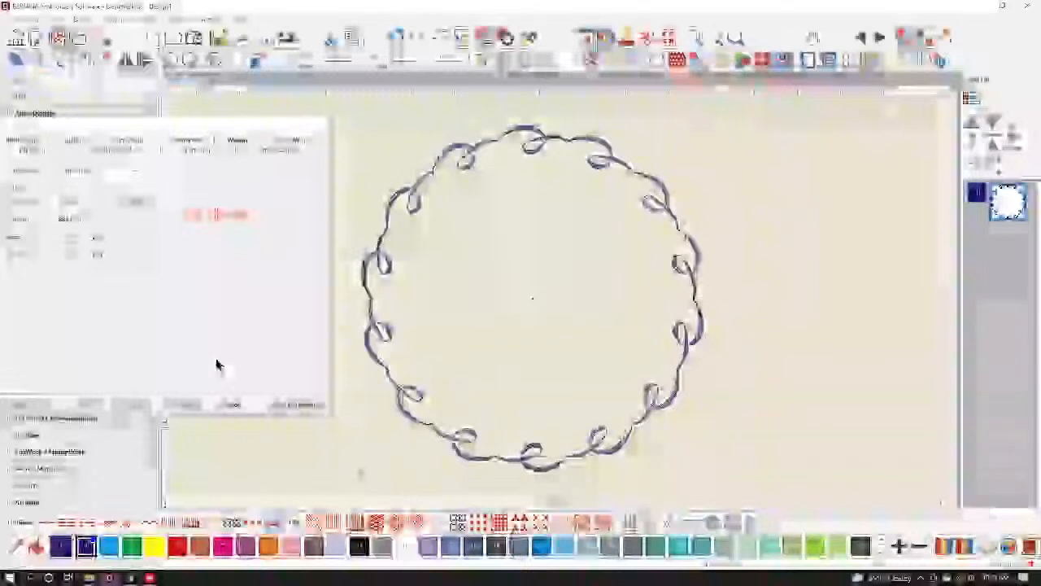
{"action": "left_click", "coordinate": [233, 405]}
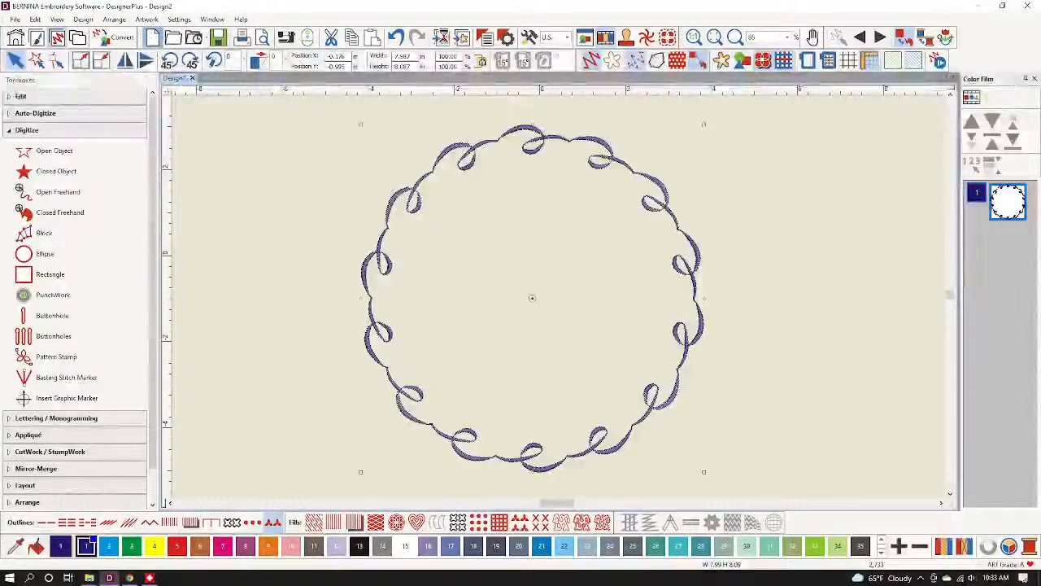
{"action": "left_click", "coordinate": [153, 38]}
Insert the holly design file with two red berries into Design2.
{"action": "left_click", "coordinate": [441, 37]}
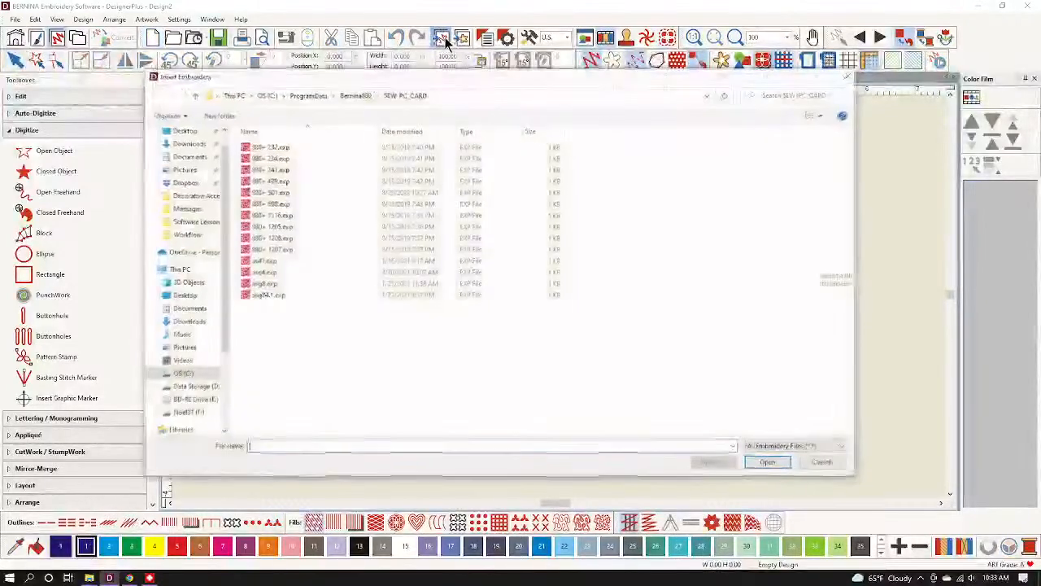
{"action": "left_click_drag", "start_coordinate": [490, 81], "coordinate": [0, 154]}
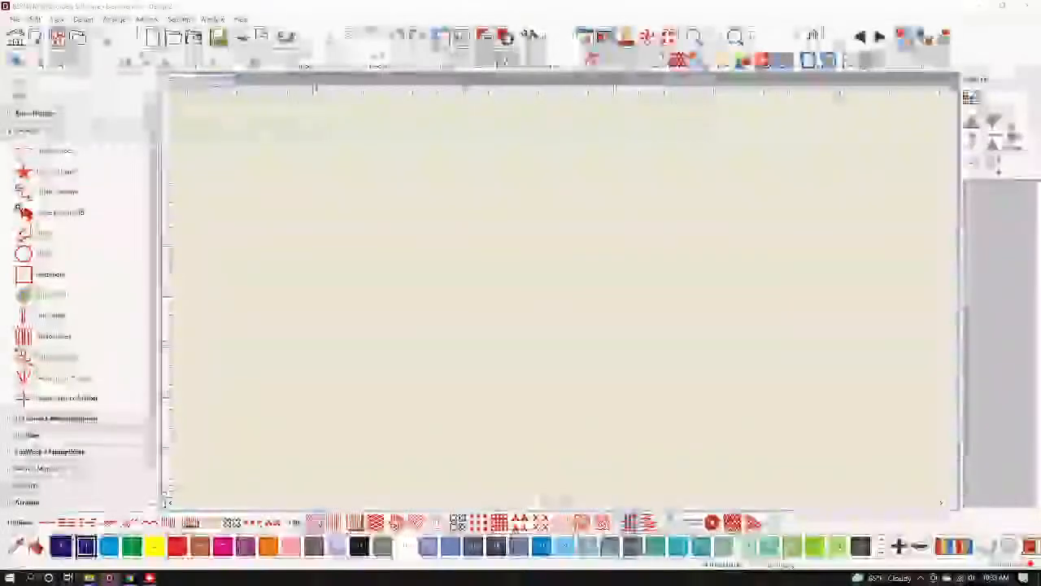
{"action": "left_click", "coordinate": [173, 37]}
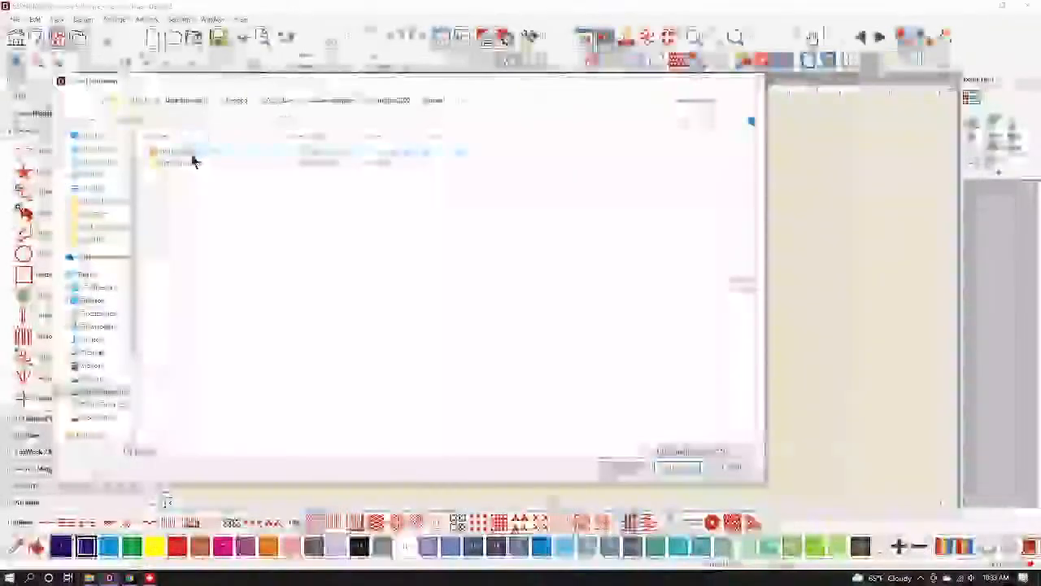
{"action": "left_click", "coordinate": [186, 153]}
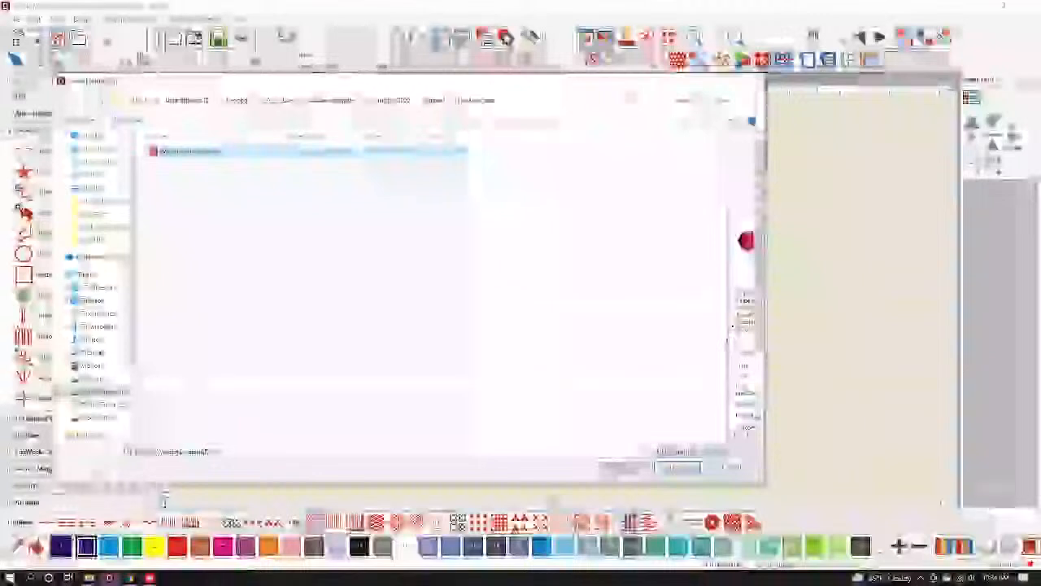
{"action": "left_click_drag", "start_coordinate": [729, 331], "coordinate": [669, 329]}
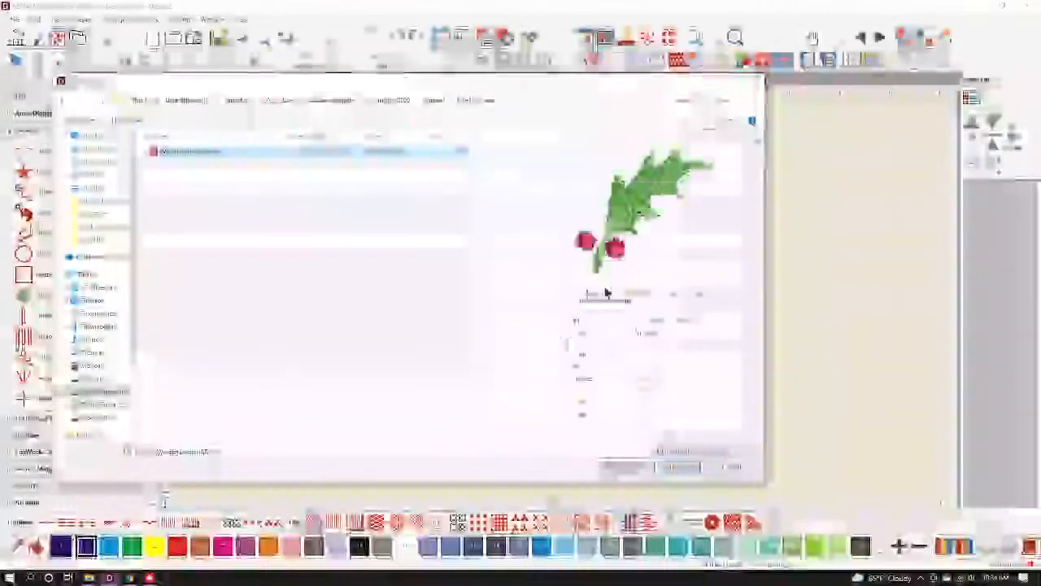
{"action": "left_click", "coordinate": [683, 467]}
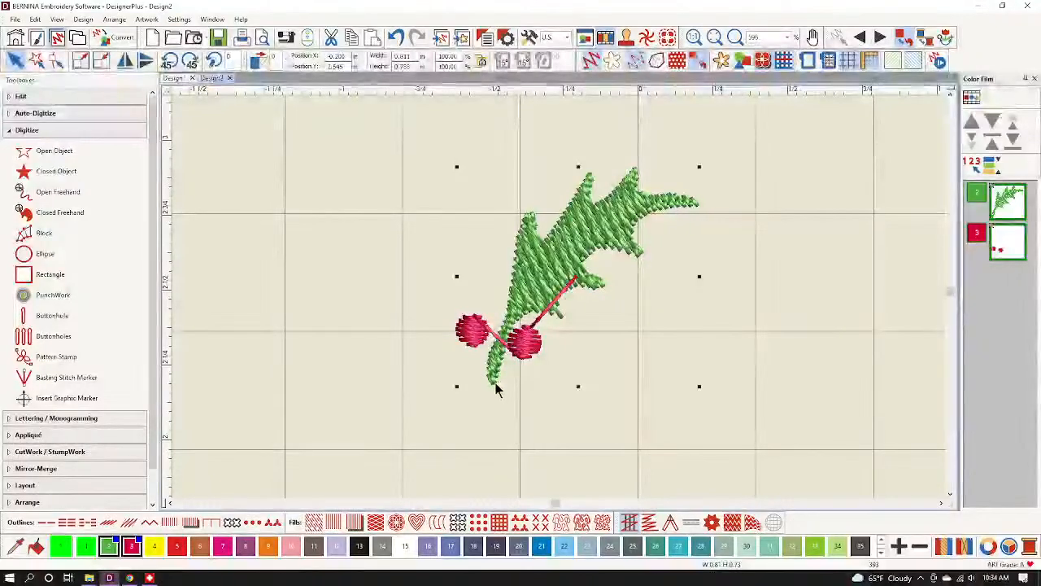
Move the holly design up and right, then rotate it clockwise around its stem.
{"action": "left_click_drag", "start_coordinate": [496, 387], "coordinate": [523, 331]}
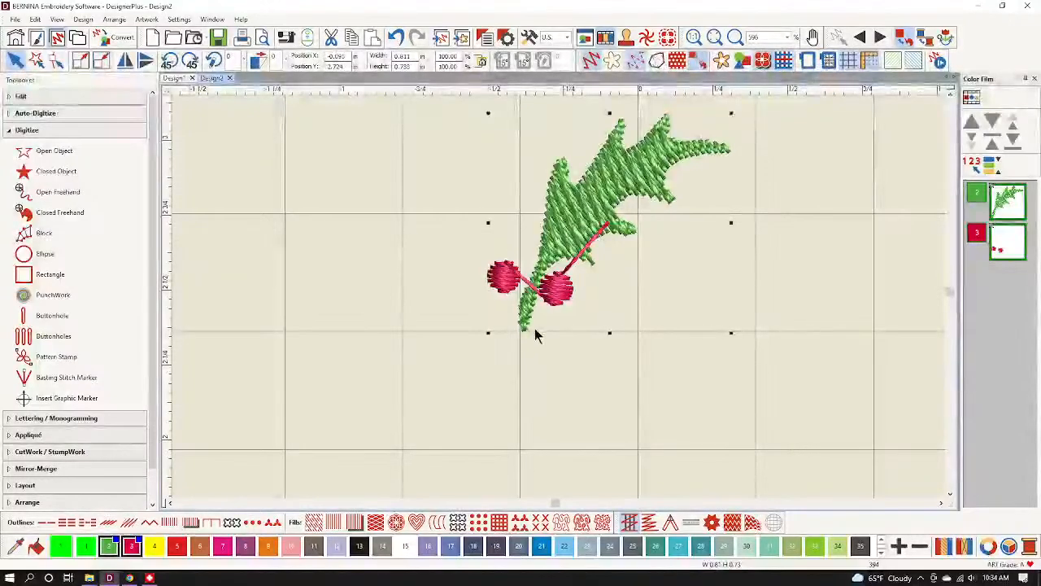
{"action": "left_click_drag", "start_coordinate": [526, 326], "coordinate": [520, 331]}
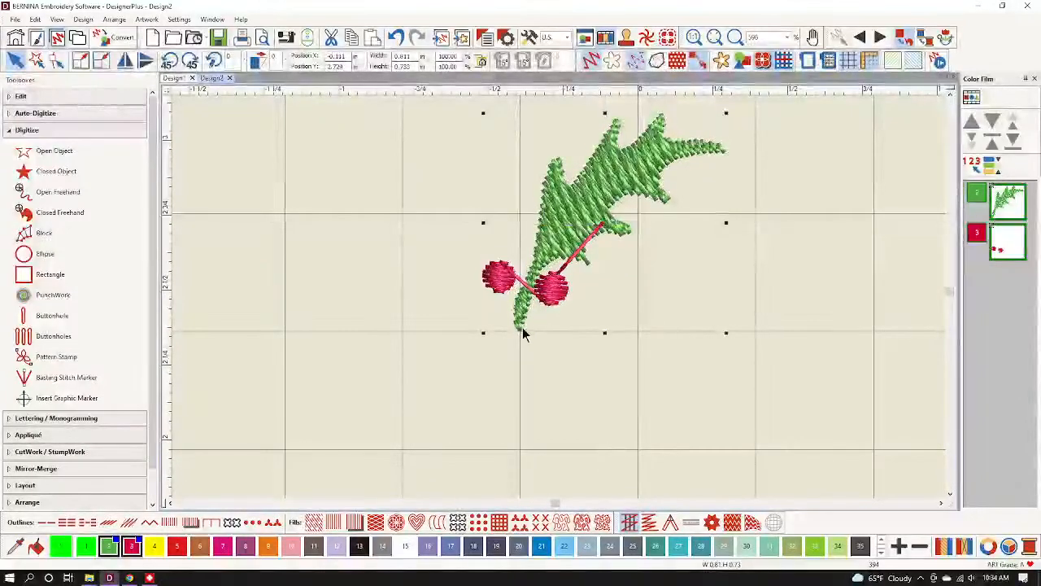
{"action": "left_click", "coordinate": [598, 221]}
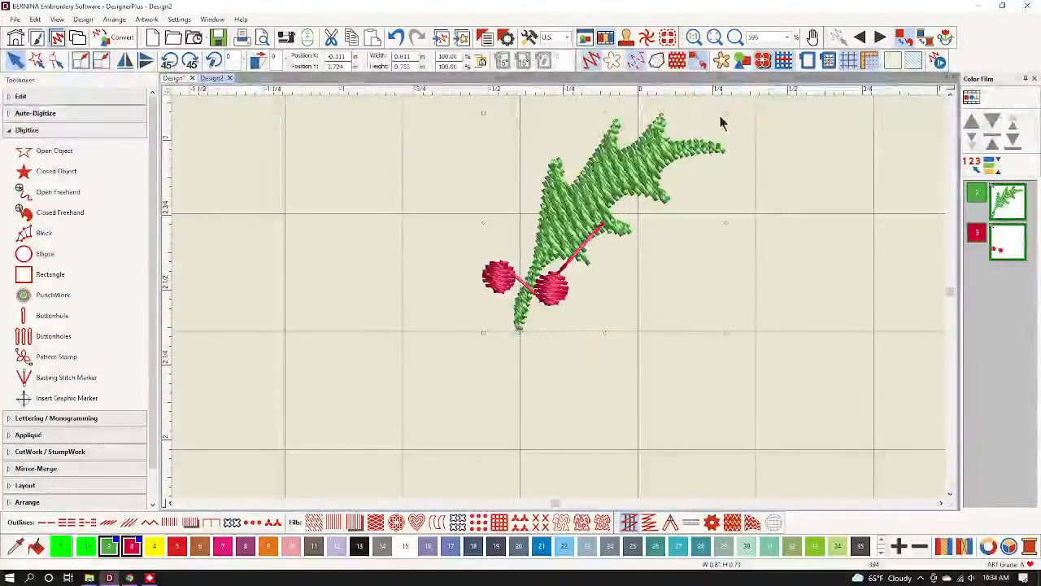
{"action": "left_click_drag", "start_coordinate": [727, 113], "coordinate": [774, 337]}
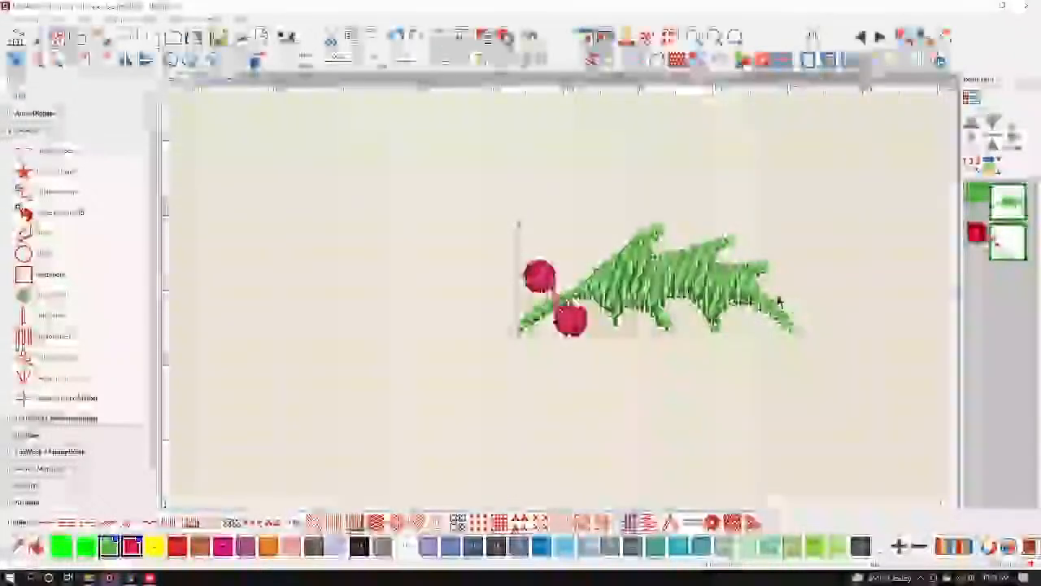
Select only the green leaf and give it a Satin fill.
{"action": "left_click", "coordinate": [726, 396]}
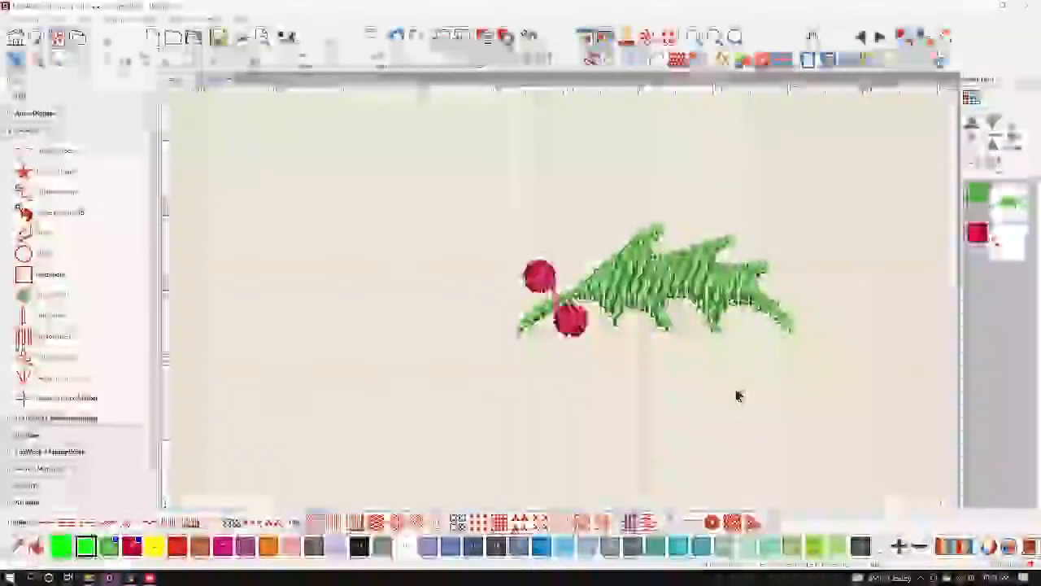
{"action": "left_click", "coordinate": [692, 291]}
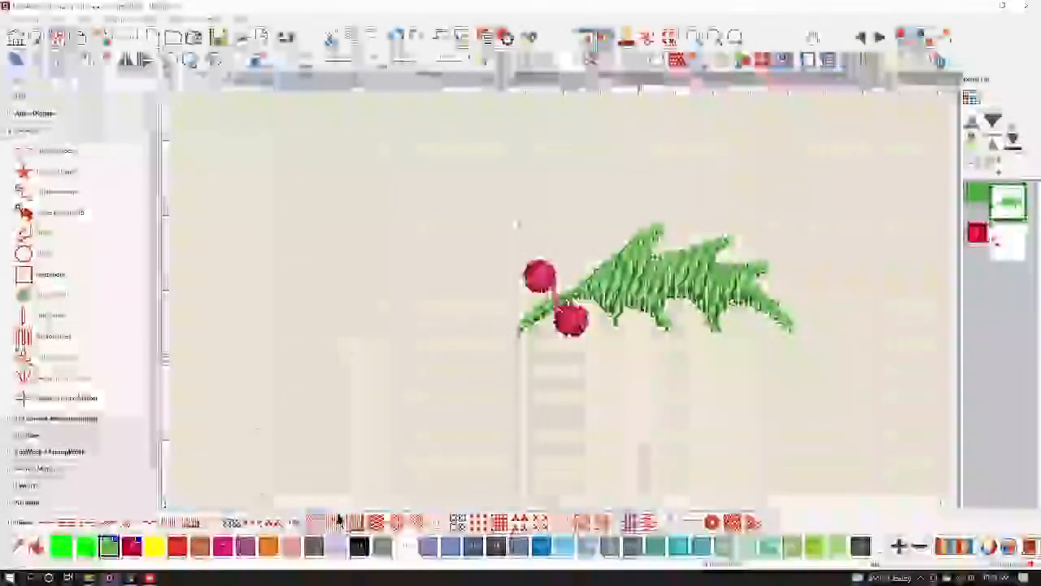
{"action": "left_click", "coordinate": [332, 523]}
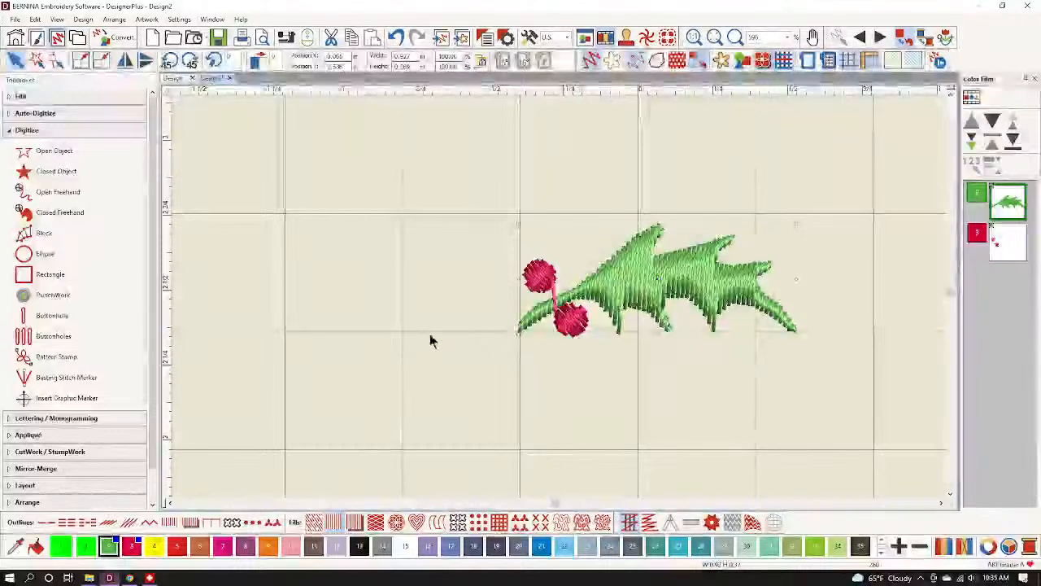
Tilt the holly leaf's stitch angle to 88° with the Reshape tool.
{"action": "left_click", "coordinate": [57, 60]}
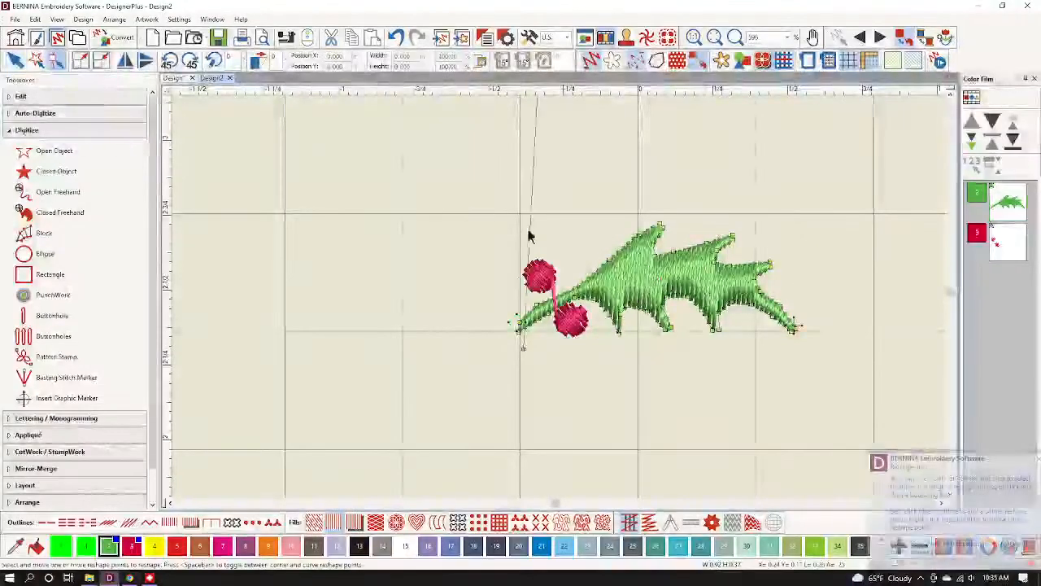
{"action": "left_click_drag", "start_coordinate": [521, 348], "coordinate": [537, 351]}
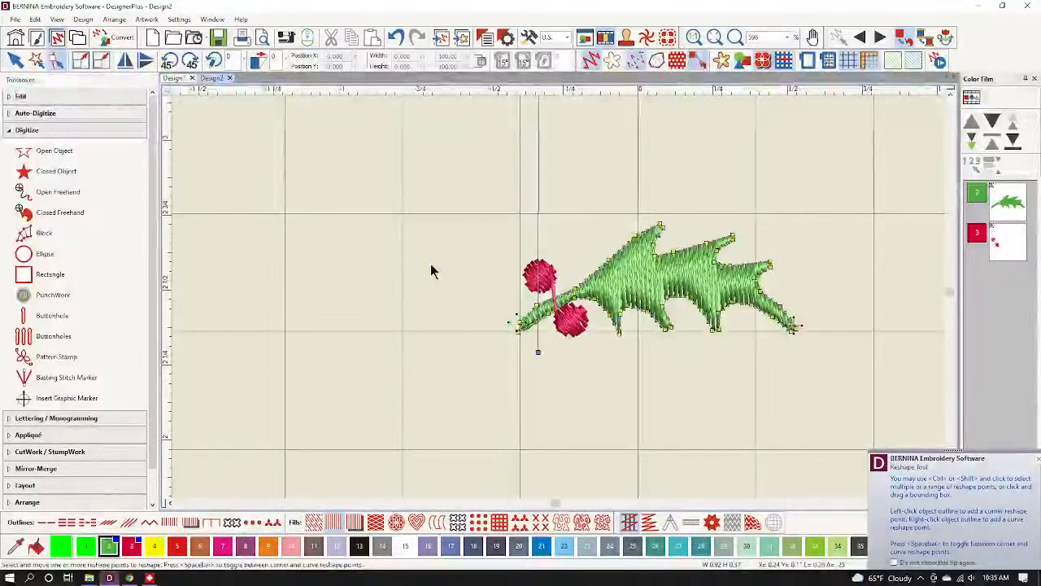
{"action": "key", "text": "Escape"}
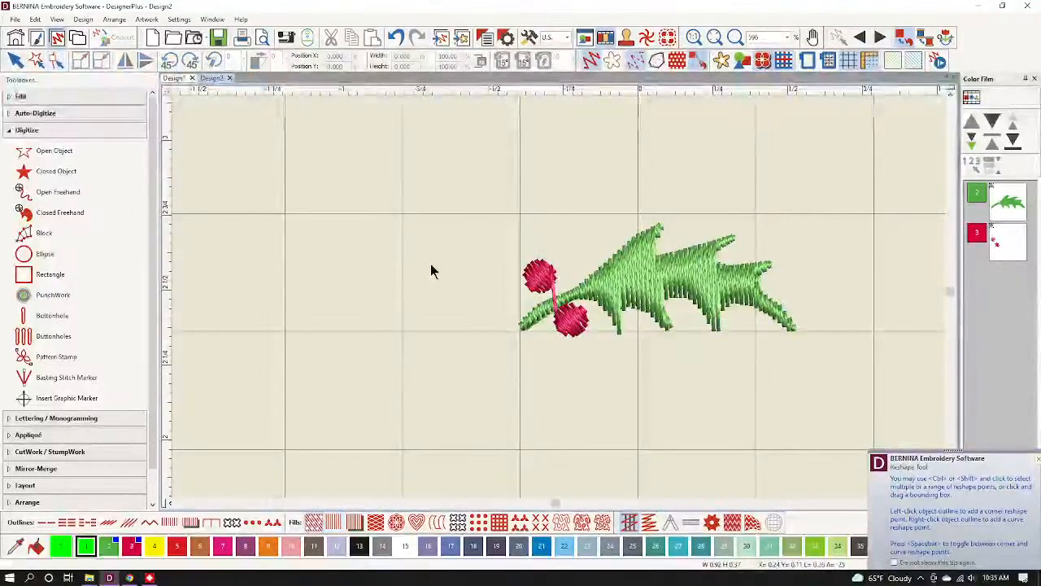
Nudge the upper and lower red berries closer together at the leaf's base.
{"action": "left_click", "coordinate": [537, 279]}
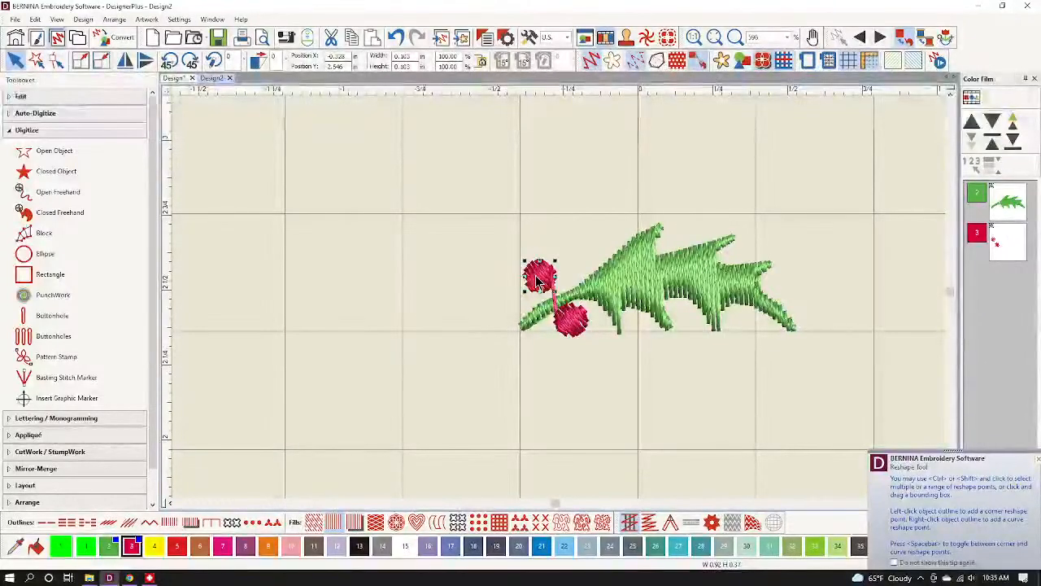
{"action": "left_click_drag", "start_coordinate": [537, 281], "coordinate": [546, 291]}
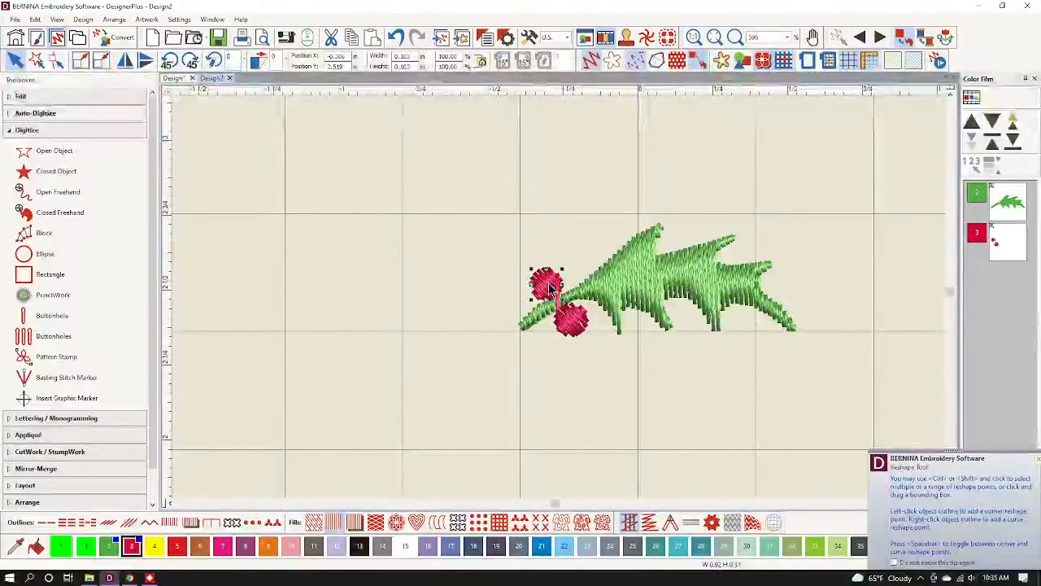
{"action": "left_click_drag", "start_coordinate": [549, 284], "coordinate": [549, 288]}
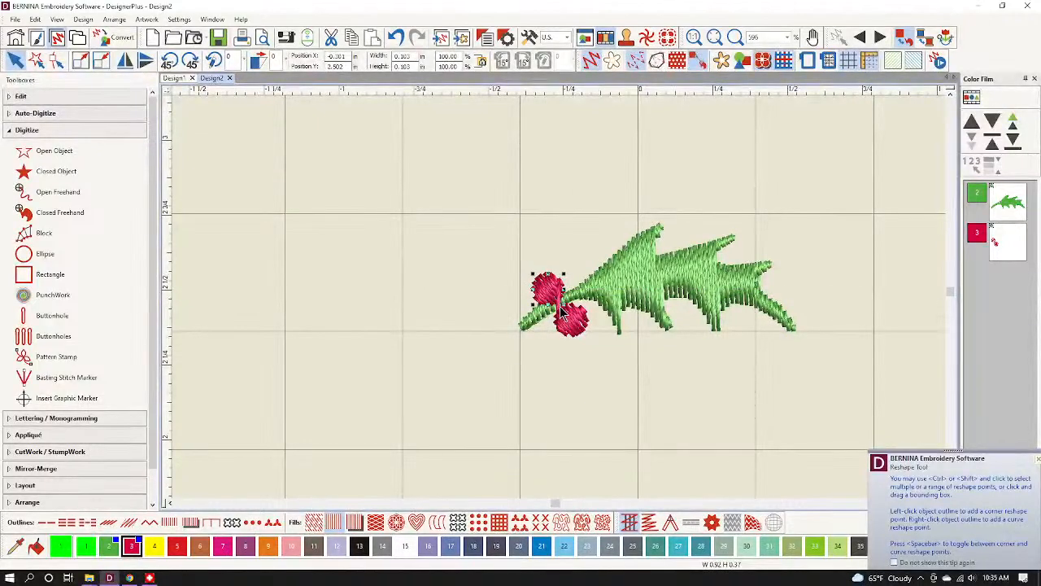
{"action": "left_click", "coordinate": [572, 322]}
{"action": "left_click_drag", "start_coordinate": [572, 320], "coordinate": [567, 322]}
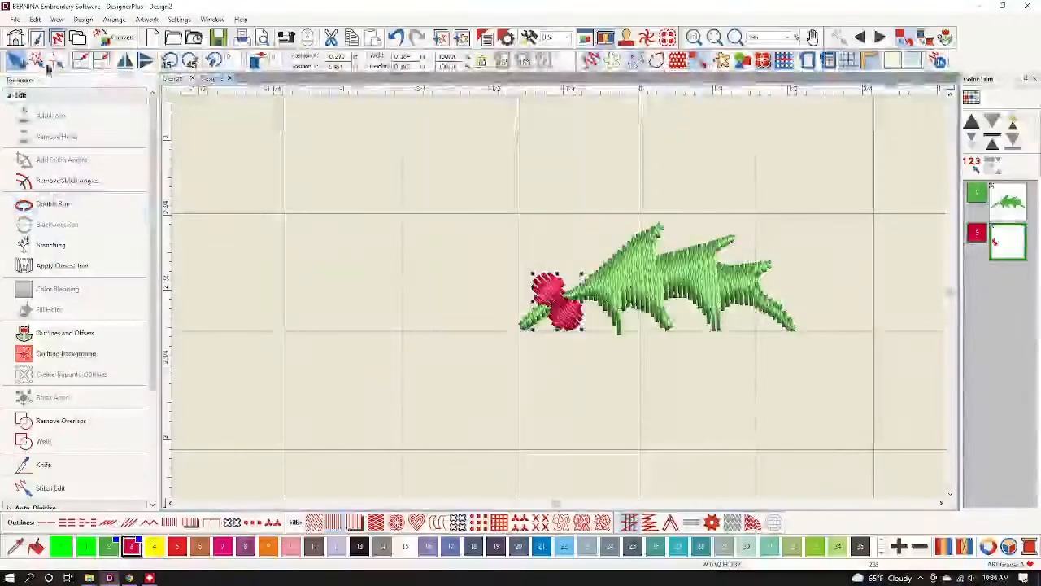
{"action": "left_click", "coordinate": [414, 272]}
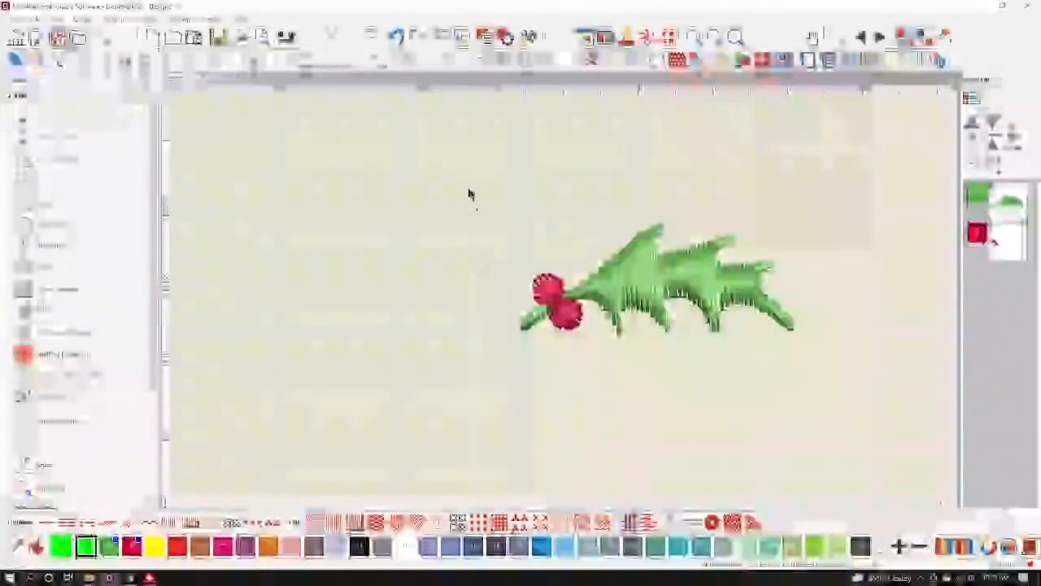
Select the leaf and berries and shrink the design to a width of 0.6.
{"action": "left_click_drag", "start_coordinate": [747, 353], "coordinate": [857, 412]}
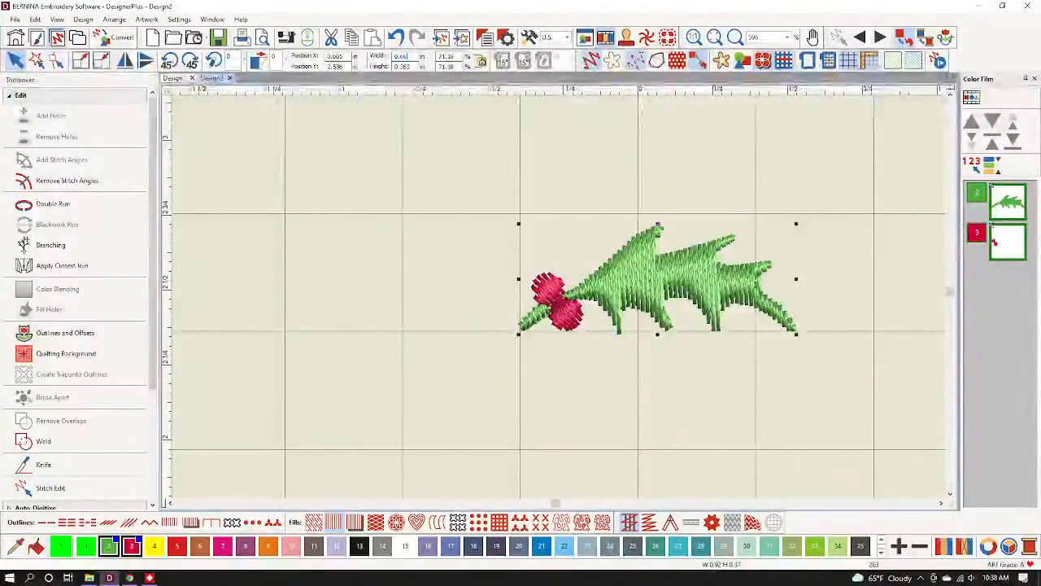
{"action": "type", "text": "0.6"}
{"action": "key", "text": "Return"}
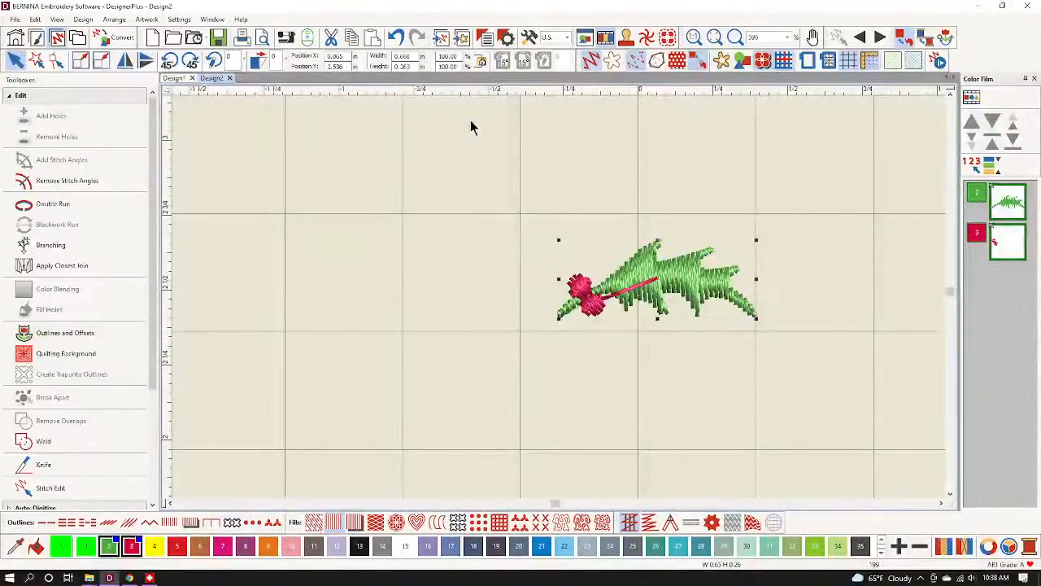
Set Auto Start and End to First stitch and Last stitch.
{"action": "left_click", "coordinate": [83, 19]}
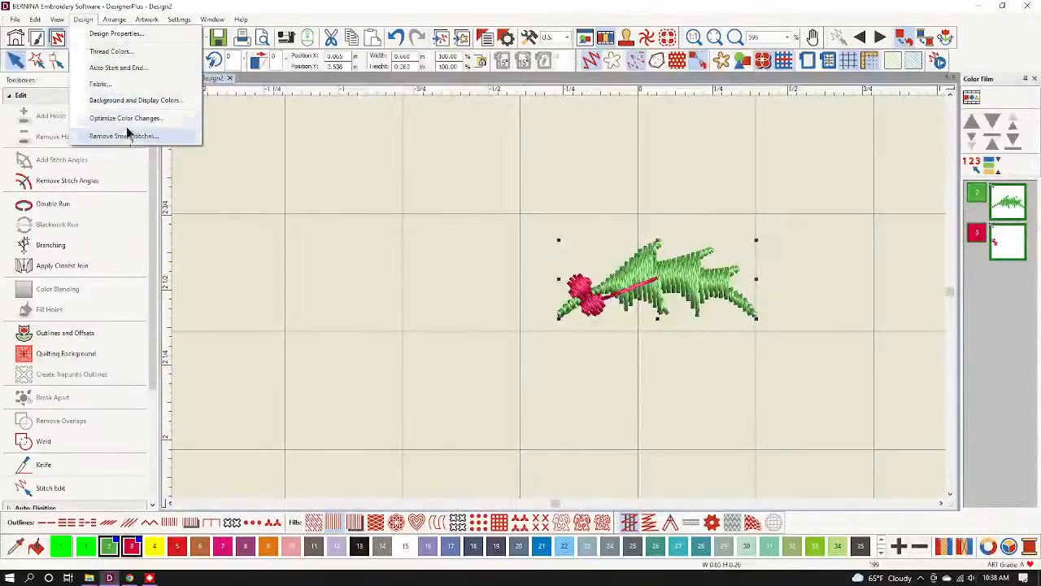
{"action": "left_click", "coordinate": [122, 70]}
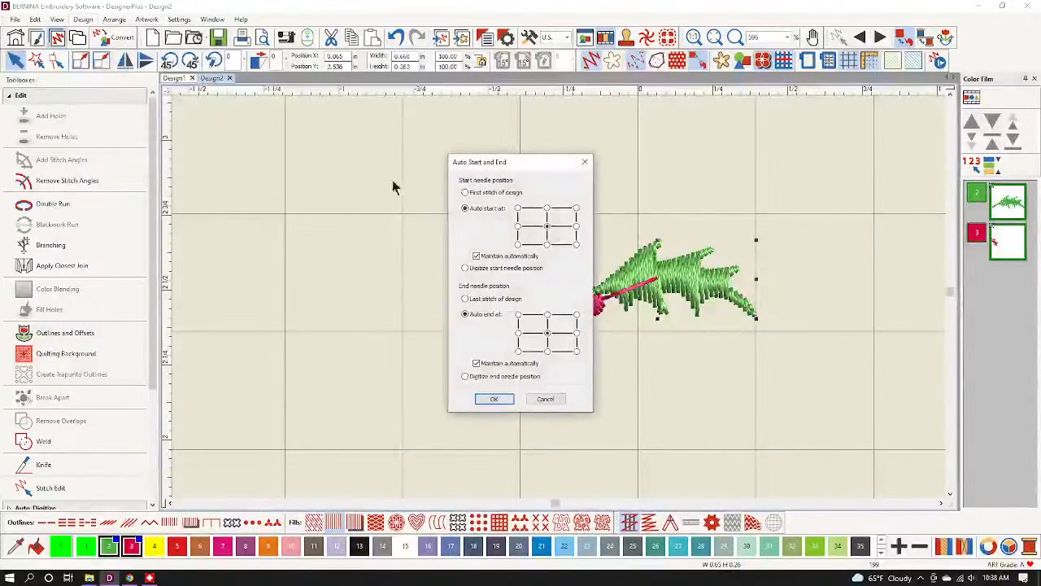
{"action": "left_click", "coordinate": [471, 193]}
{"action": "left_click", "coordinate": [498, 299]}
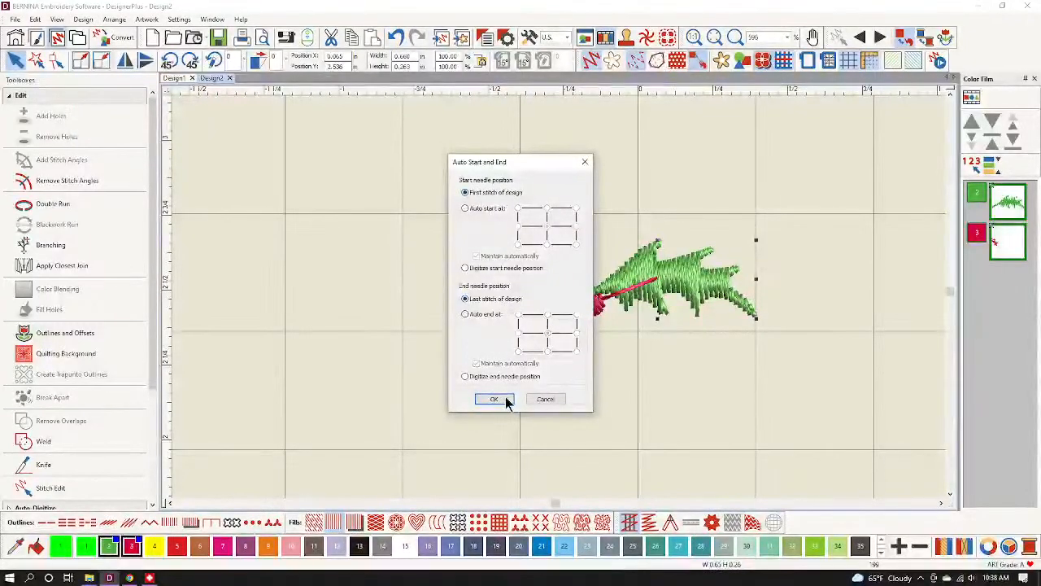
{"action": "left_click", "coordinate": [494, 399]}
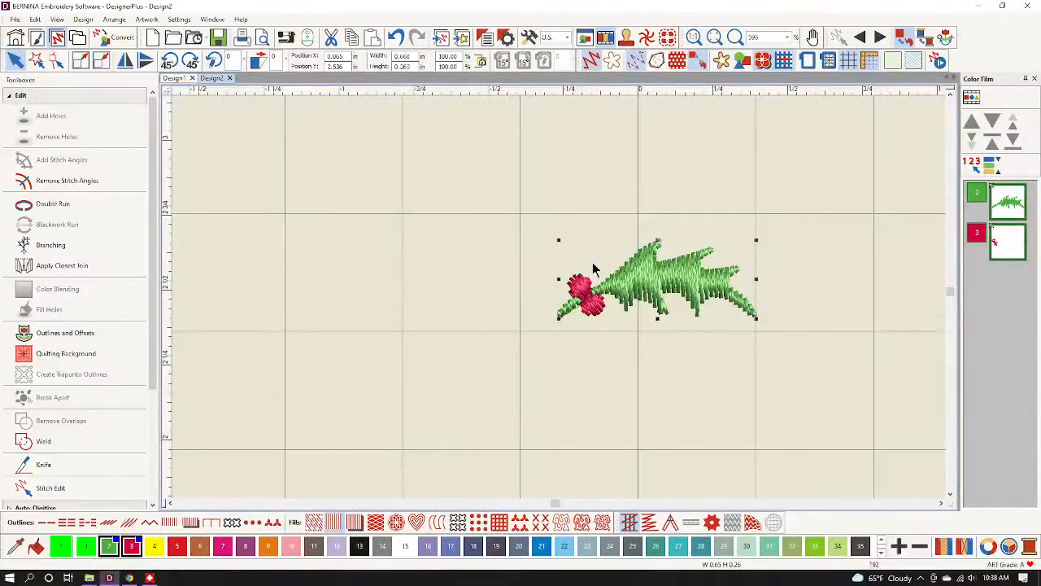
Create a pattern named Holly with Berries with Remove color changes unchecked.
{"action": "left_click", "coordinate": [179, 19]}
{"action": "left_click", "coordinate": [207, 135]}
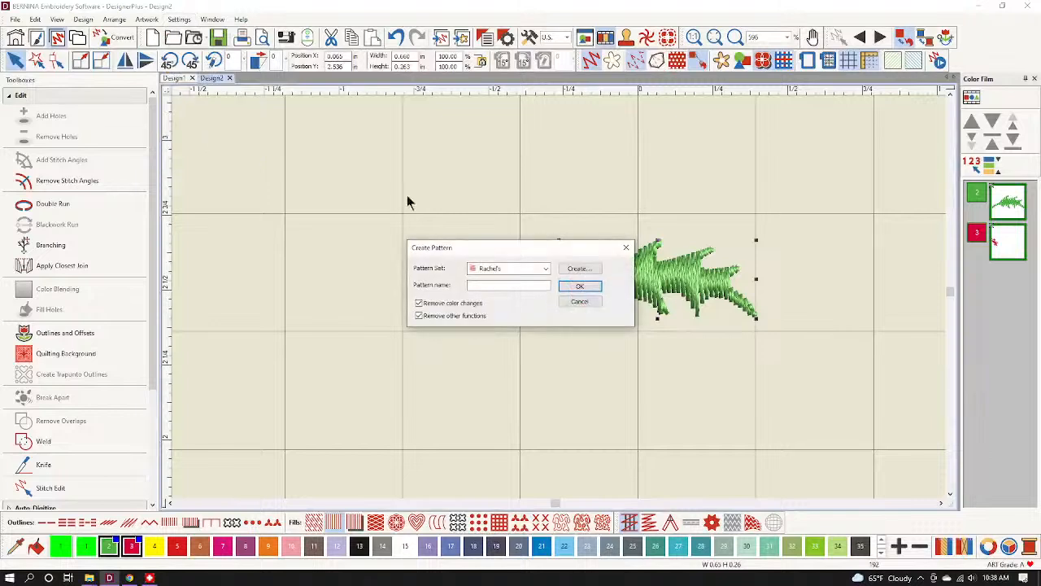
{"action": "left_click", "coordinate": [492, 286]}
{"action": "type", "text": "Holly with Berries"}
{"action": "left_click", "coordinate": [418, 302]}
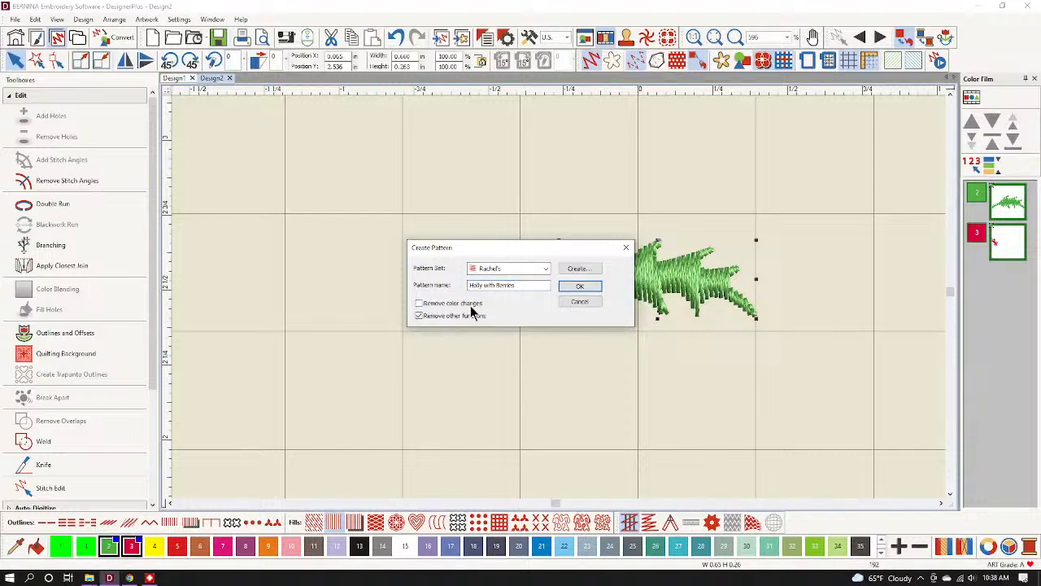
{"action": "left_click", "coordinate": [580, 286]}
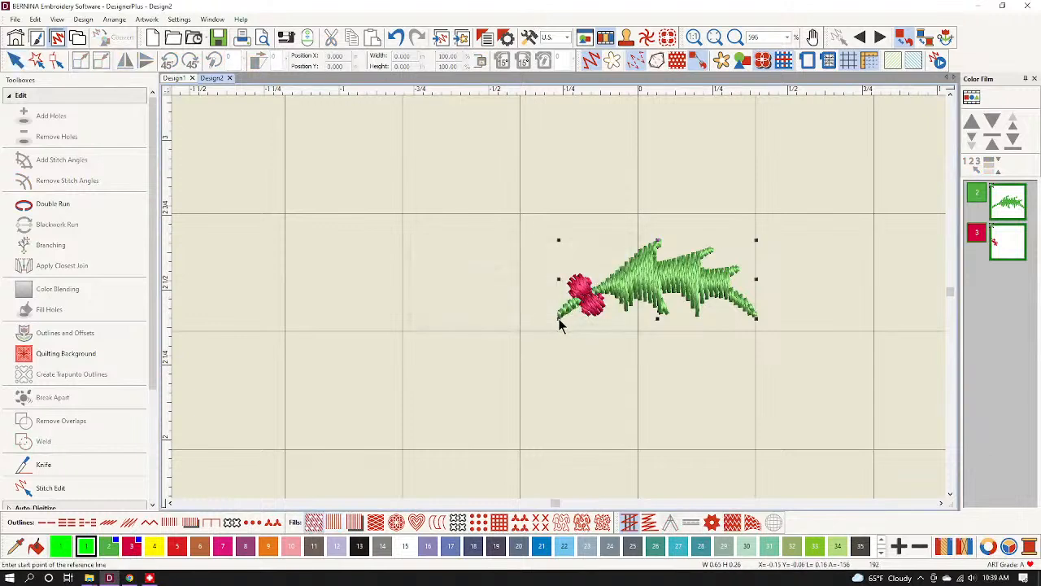
Set the pattern's reference line from the design's lower left to lower right.
{"action": "left_click", "coordinate": [558, 324]}
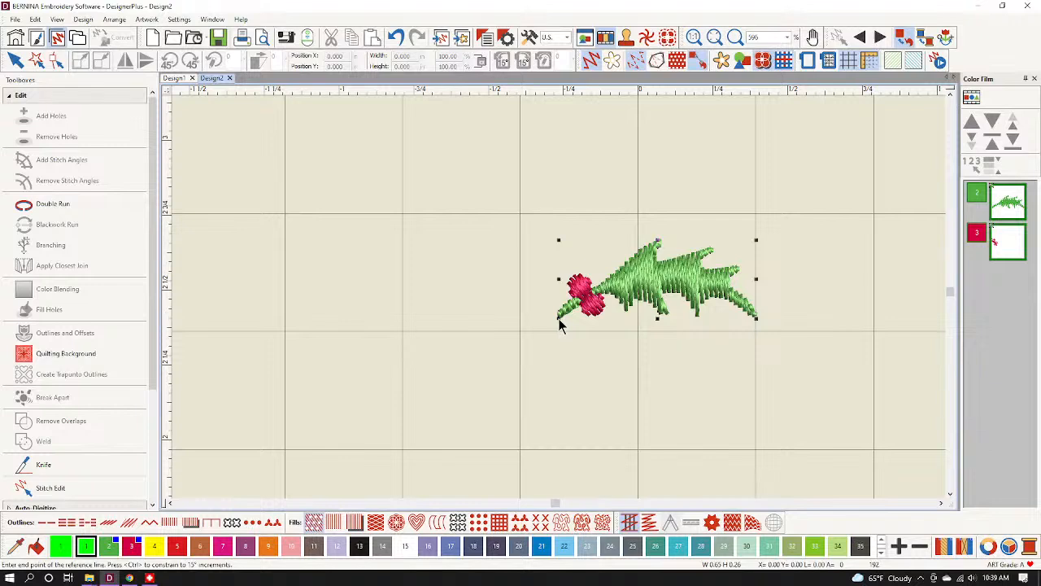
{"action": "left_click", "coordinate": [757, 320]}
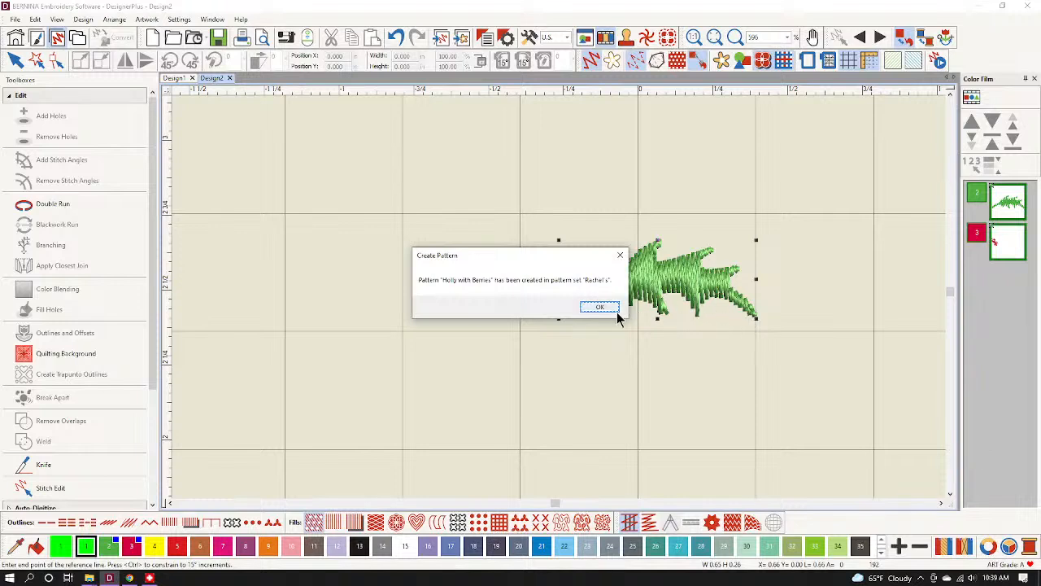
{"action": "left_click", "coordinate": [600, 307]}
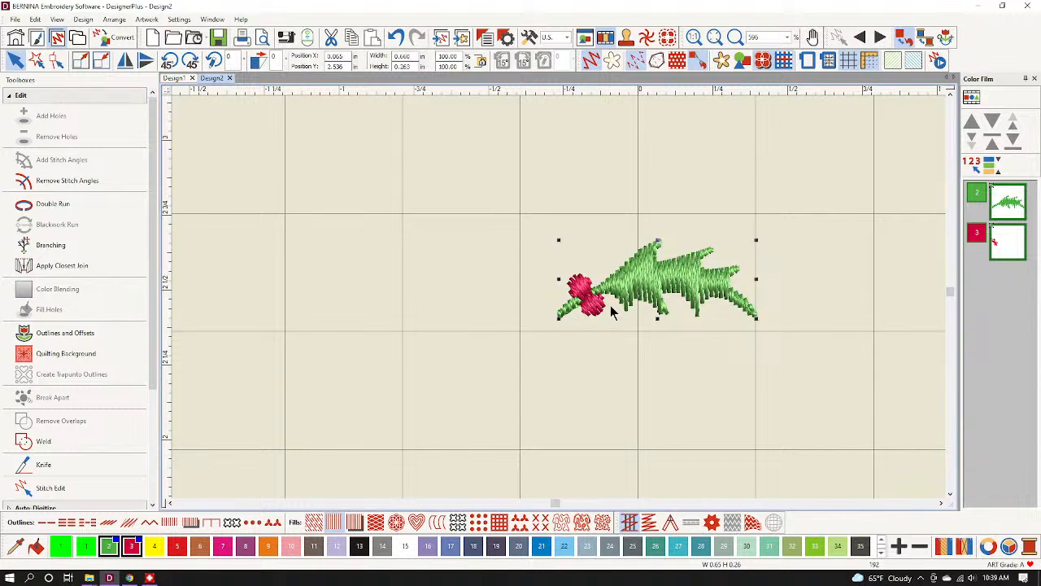
Delete the holly design and draw a rectangle with an outline-only stitch.
{"action": "key", "text": "Delete"}
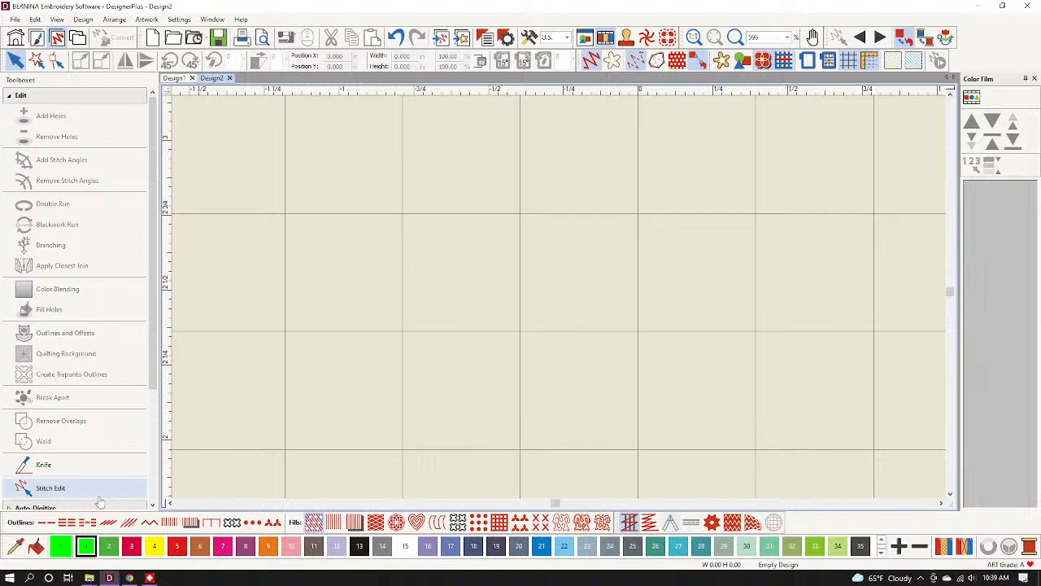
{"action": "left_click", "coordinate": [50, 524]}
{"action": "scroll", "coordinate": [81, 415], "scroll_direction": "down", "scroll_amount": 2}
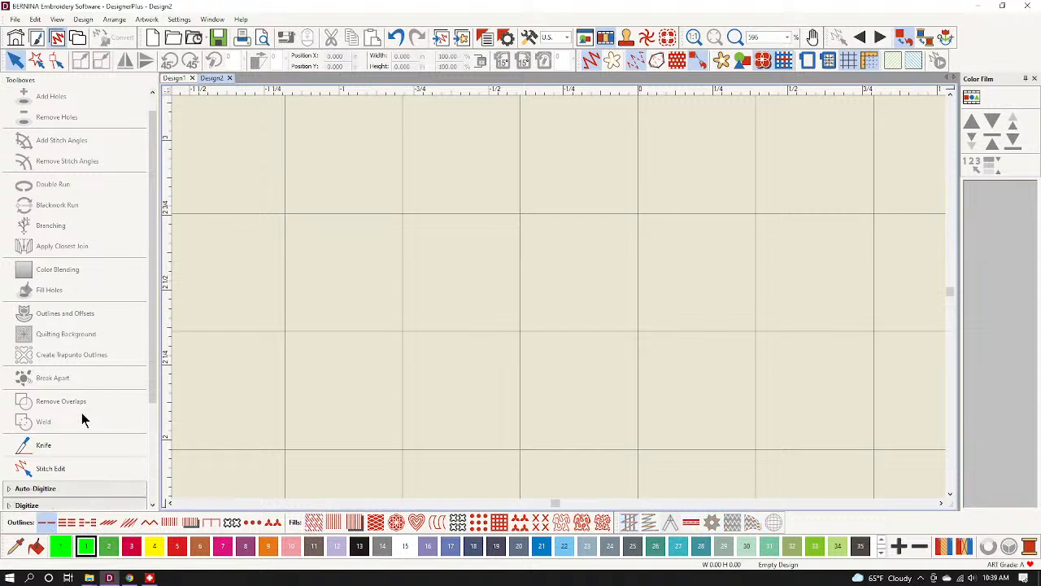
{"action": "left_click", "coordinate": [50, 487]}
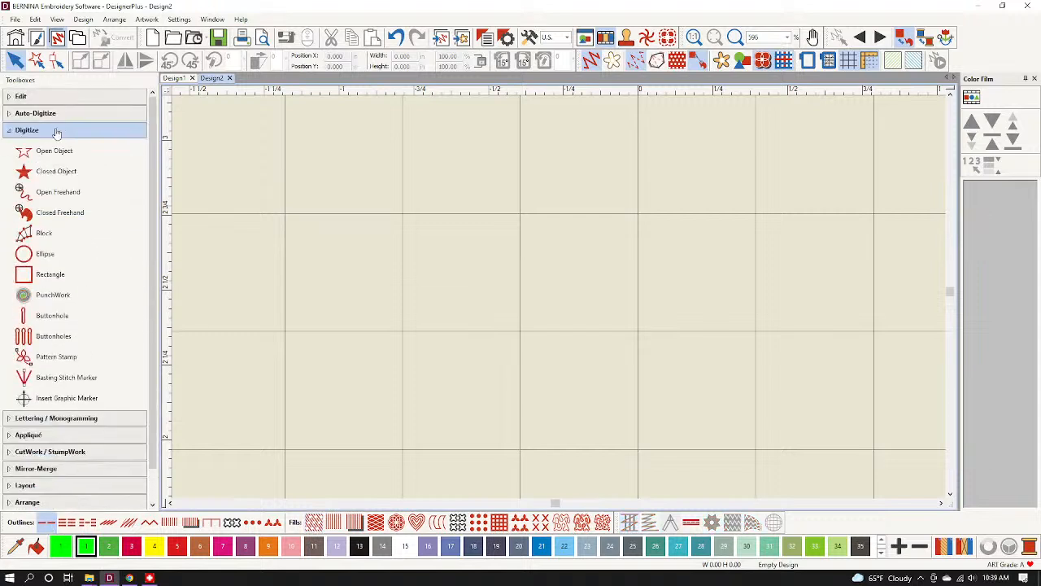
{"action": "left_click", "coordinate": [47, 275]}
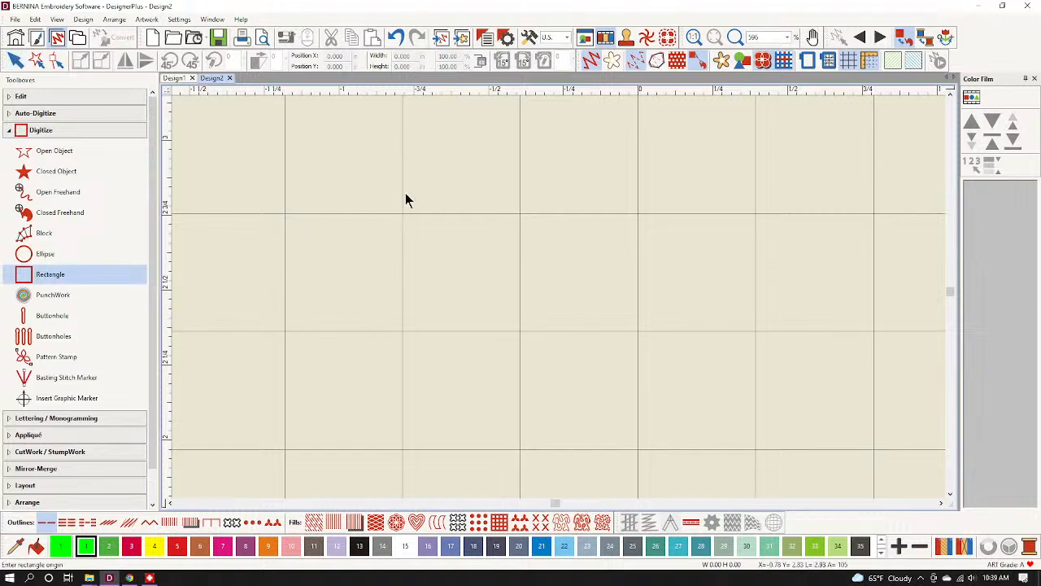
{"action": "left_click", "coordinate": [378, 180]}
{"action": "left_click", "coordinate": [654, 443]}
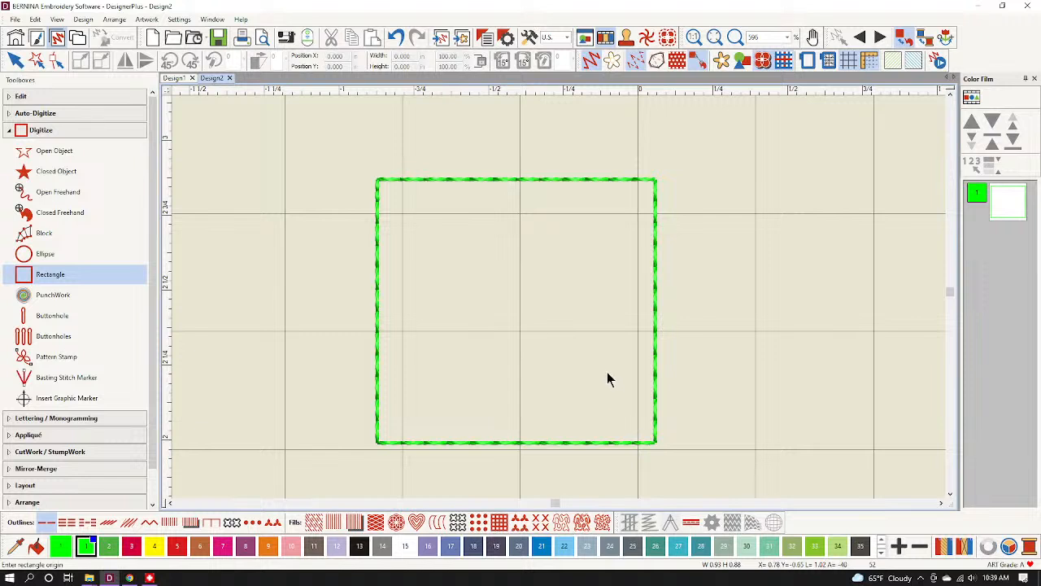
{"action": "key", "text": "Escape"}
Enter width 4 and height 6 for the rectangle and zoom to fit it.
{"action": "left_click", "coordinate": [418, 179]}
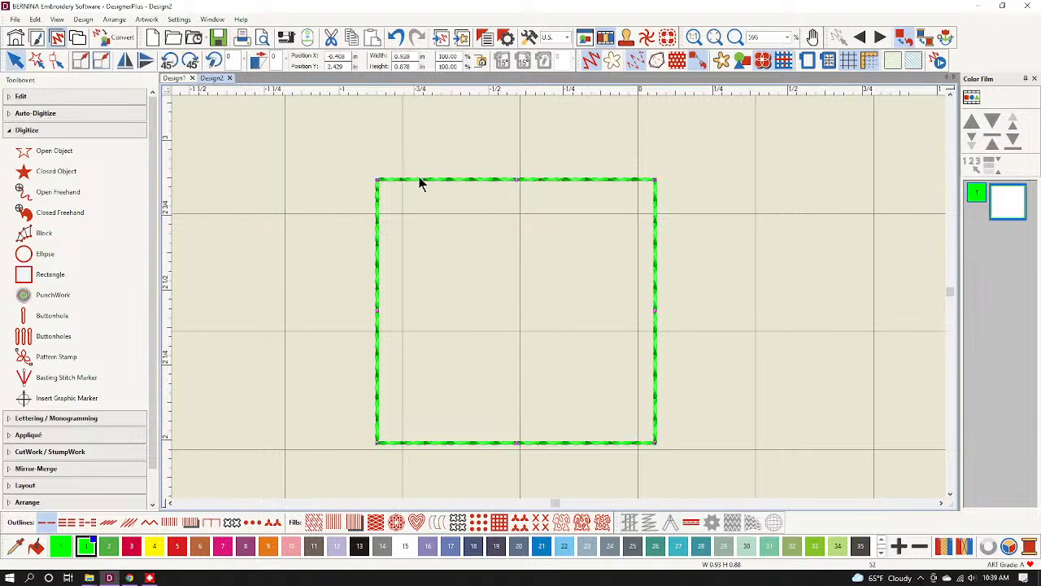
{"action": "double_click", "coordinate": [407, 56]}
{"action": "type", "text": "4"}
{"action": "key", "text": "Tab"}
{"action": "type", "text": "6"}
{"action": "key", "text": "Return"}
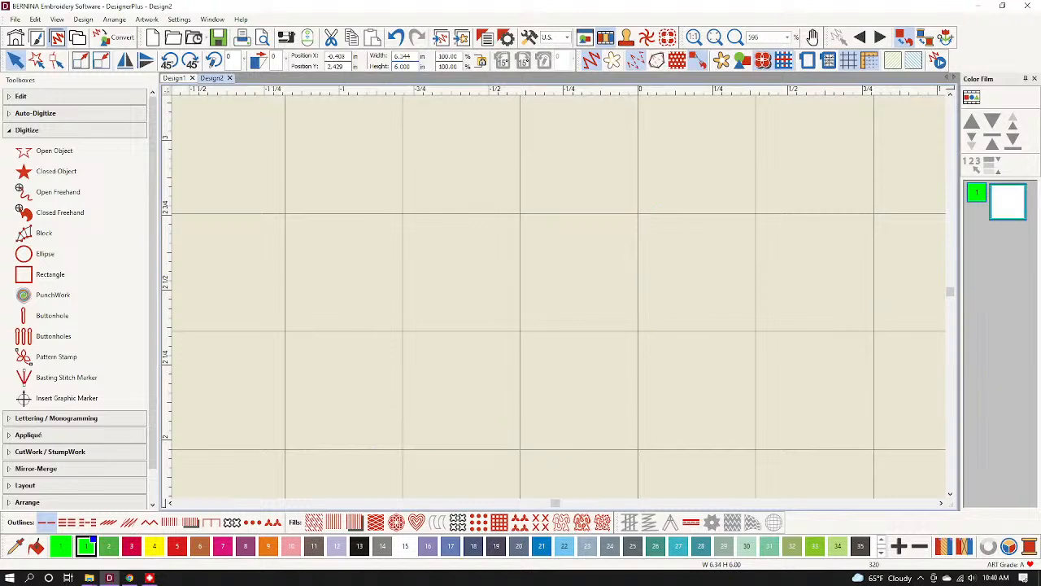
{"action": "key", "text": "0"}
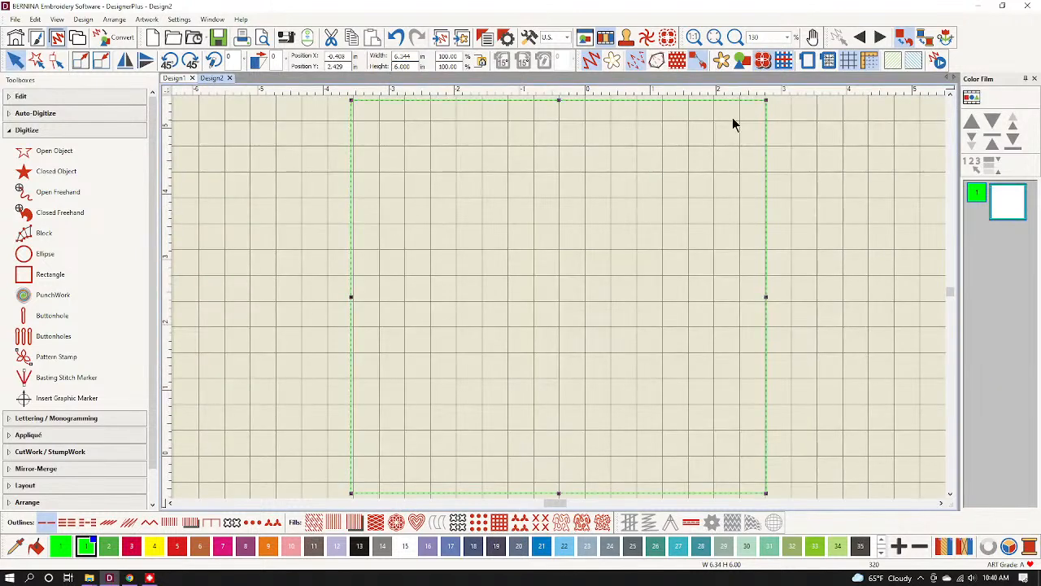
Hide the grid and switch the rectangle outline to a Pattern Run stitch.
{"action": "left_click", "coordinate": [848, 61]}
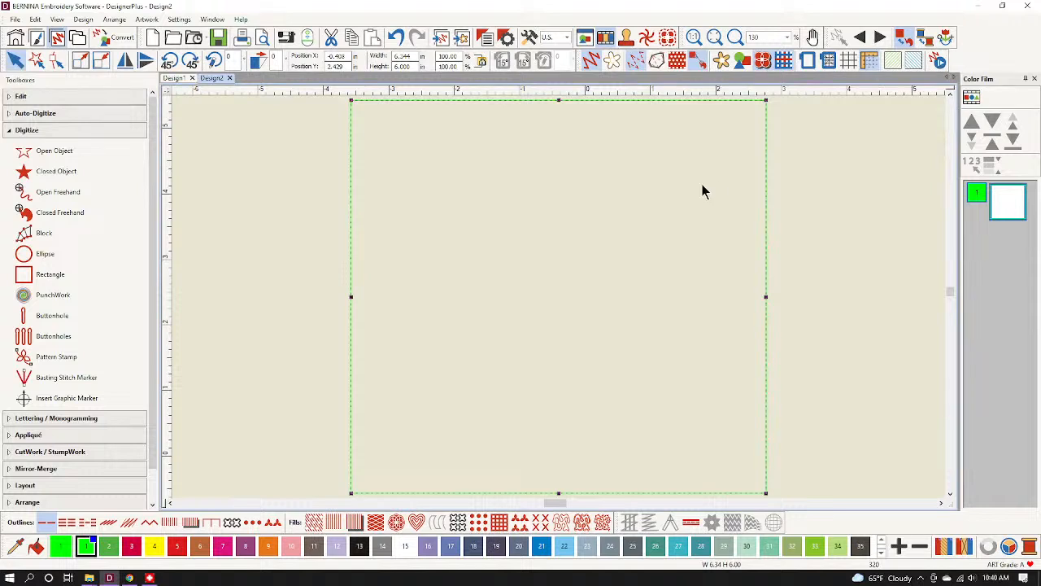
{"action": "left_click", "coordinate": [277, 524]}
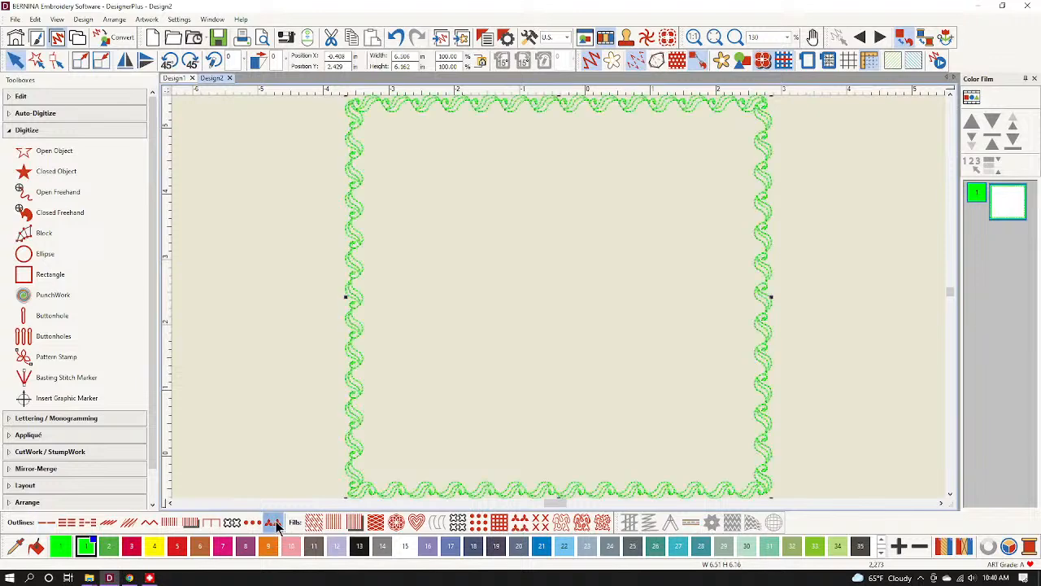
{"action": "right_click", "coordinate": [277, 524]}
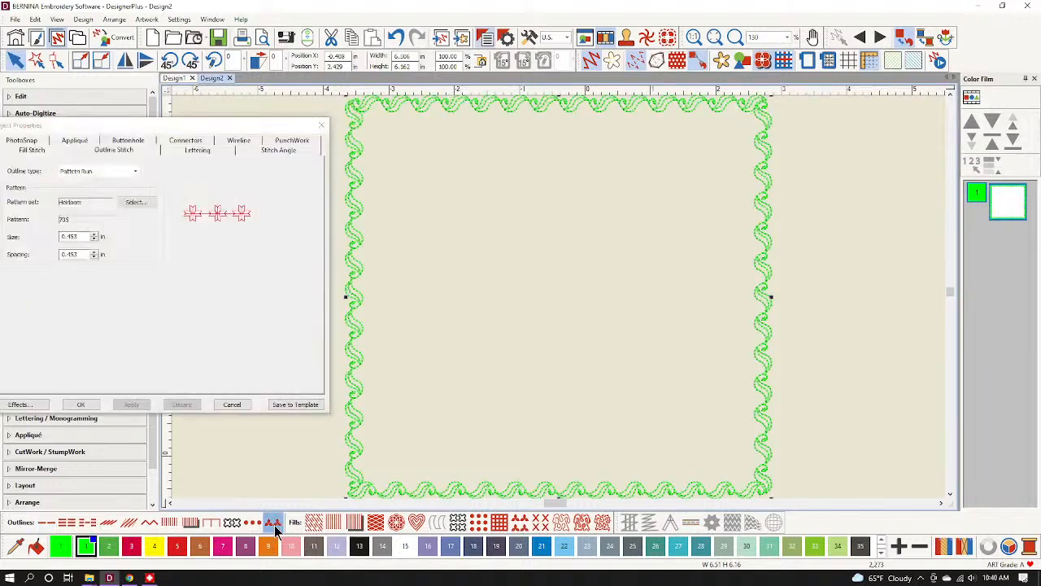
Choose Holly with Berries from the Rachel's pattern set and apply it to the border.
{"action": "left_click", "coordinate": [135, 202]}
{"action": "left_click", "coordinate": [261, 166]}
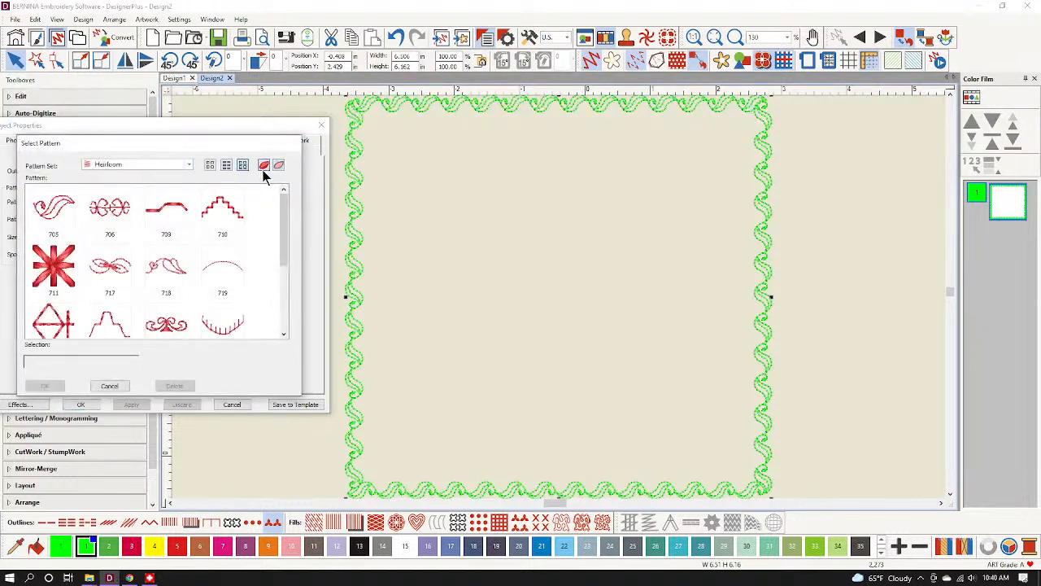
{"action": "left_click", "coordinate": [163, 168]}
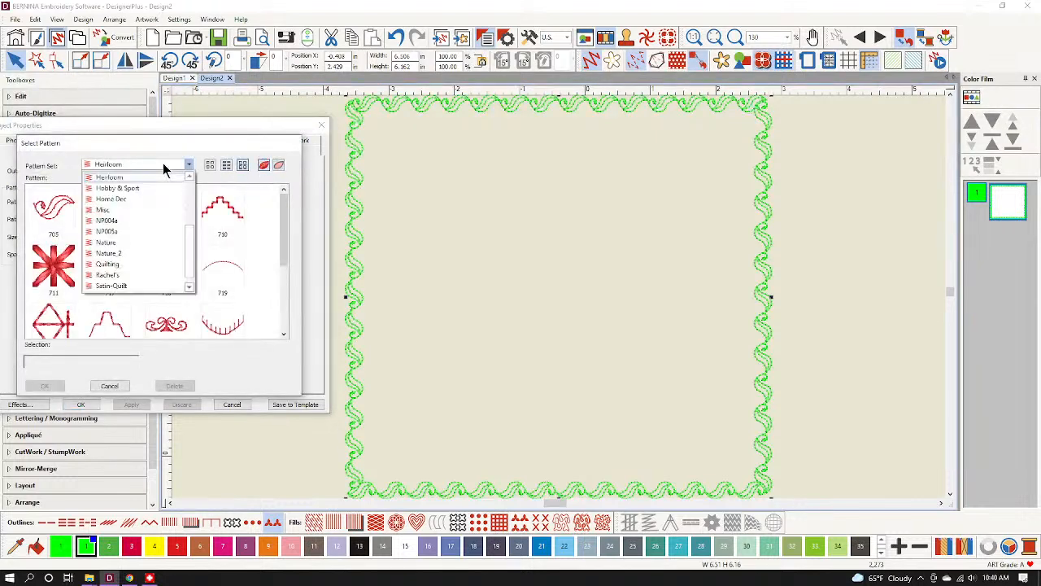
{"action": "left_click", "coordinate": [113, 279]}
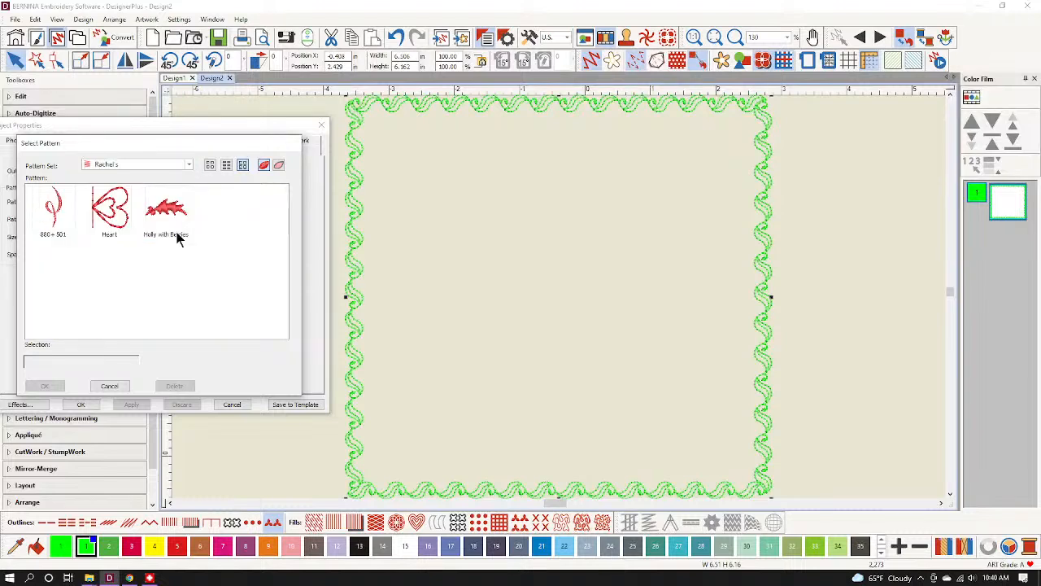
{"action": "left_click", "coordinate": [176, 235]}
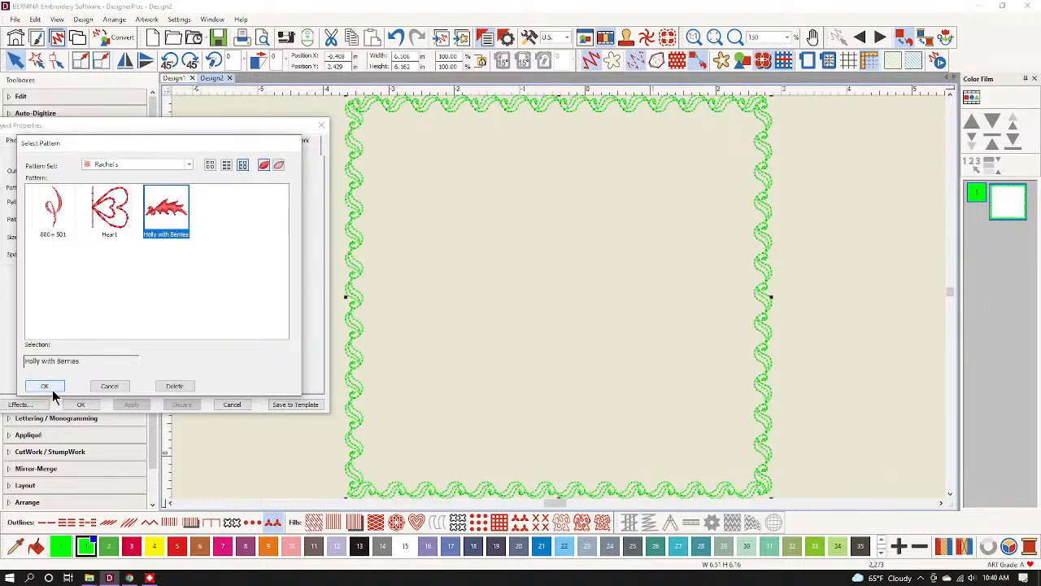
{"action": "left_click", "coordinate": [42, 386]}
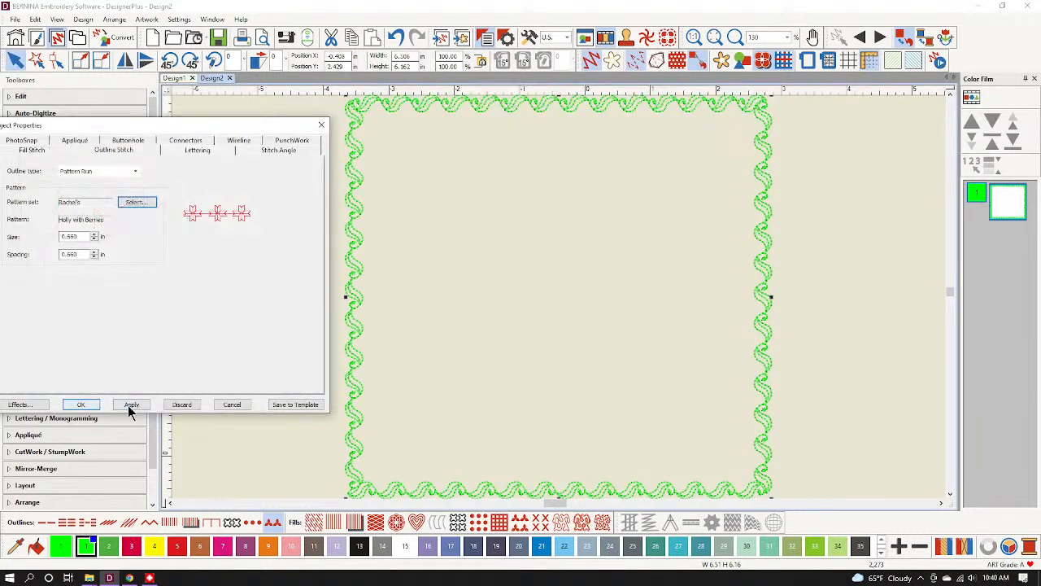
{"action": "left_click", "coordinate": [131, 405]}
{"action": "scroll", "coordinate": [538, 336], "scroll_direction": "down", "scroll_amount": 1}
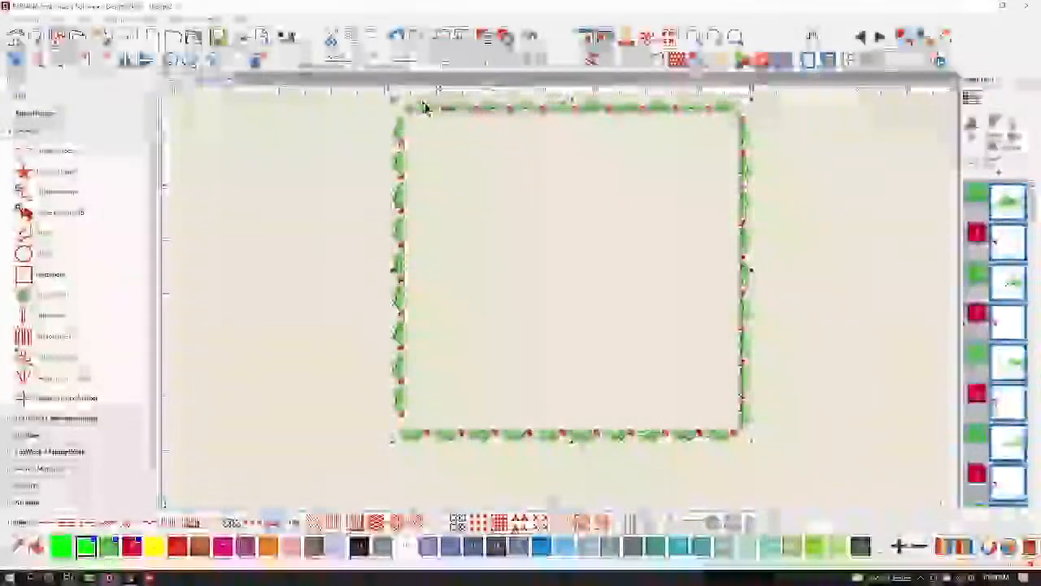
Undo twice back to the plain outline and set the width to 4.000 inches.
{"action": "left_click", "coordinate": [407, 40]}
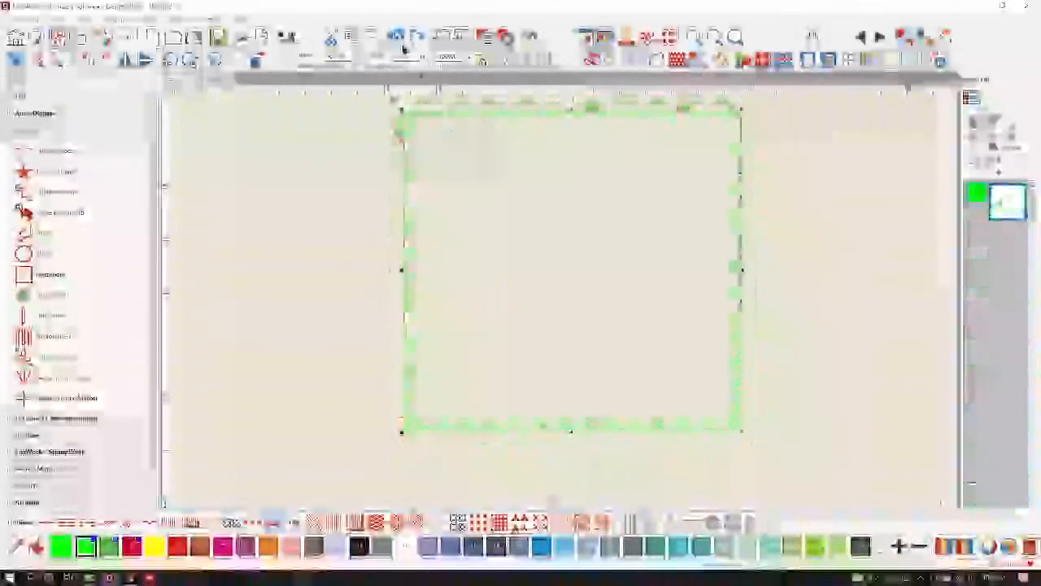
{"action": "left_click", "coordinate": [489, 64]}
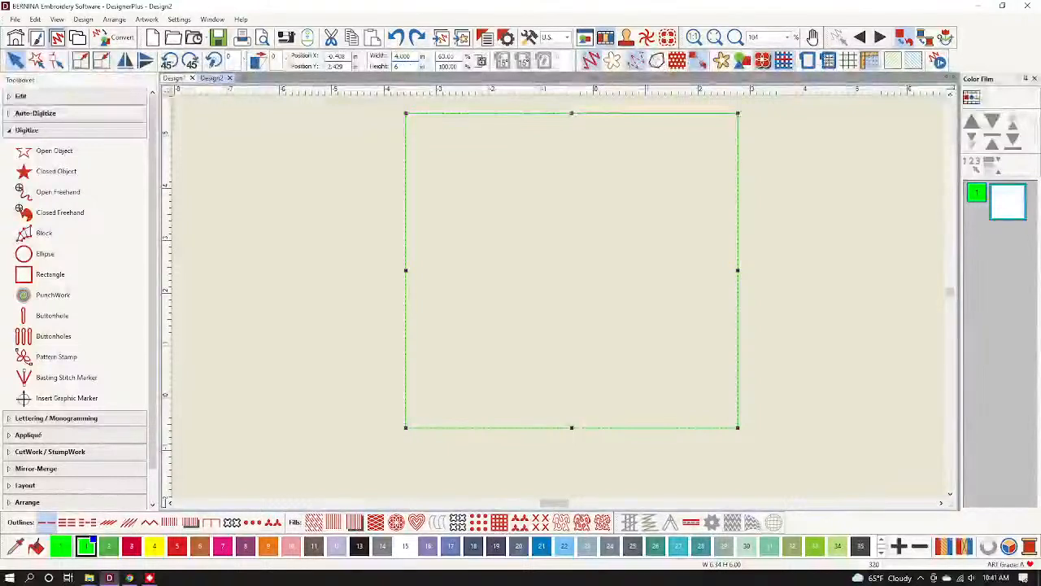
{"action": "key", "text": "Return"}
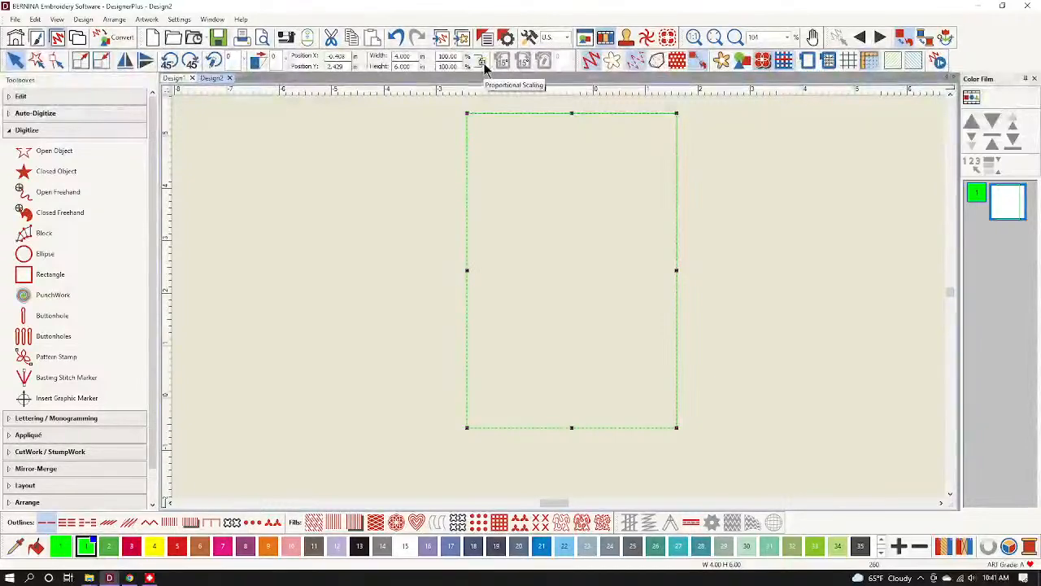
Apply the Holly with Berries pattern run to the rectangle outline and accept it.
{"action": "right_click", "coordinate": [272, 525]}
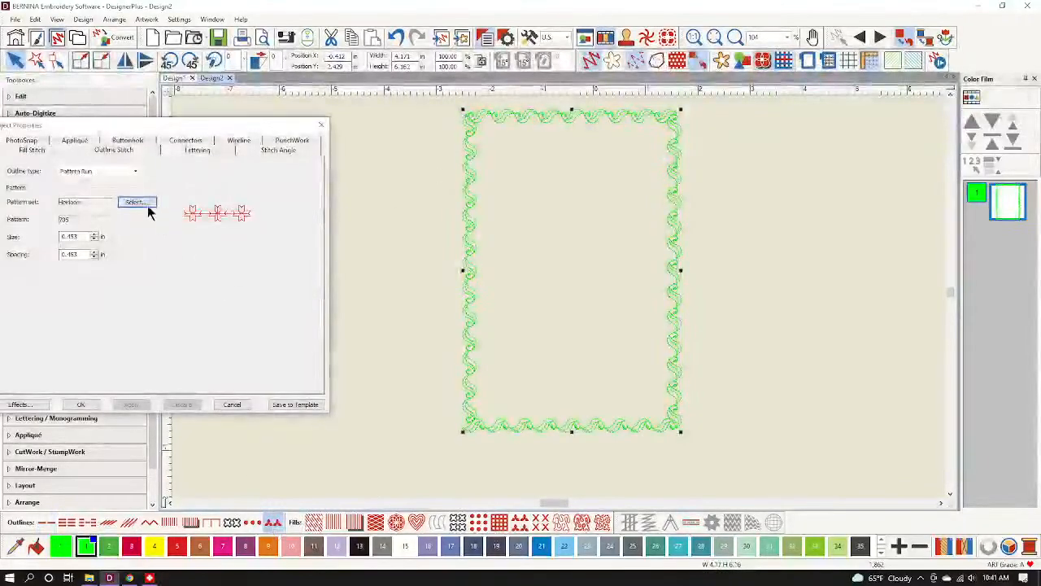
{"action": "left_click", "coordinate": [148, 207]}
{"action": "left_click", "coordinate": [189, 164]}
{"action": "left_click", "coordinate": [118, 280]}
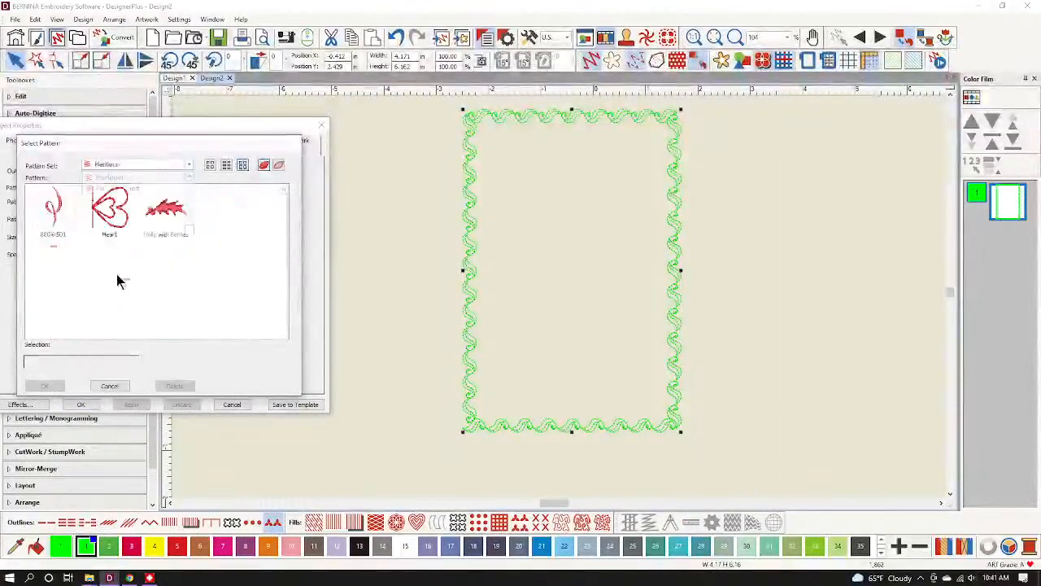
{"action": "left_click", "coordinate": [166, 210]}
{"action": "left_click", "coordinate": [46, 386]}
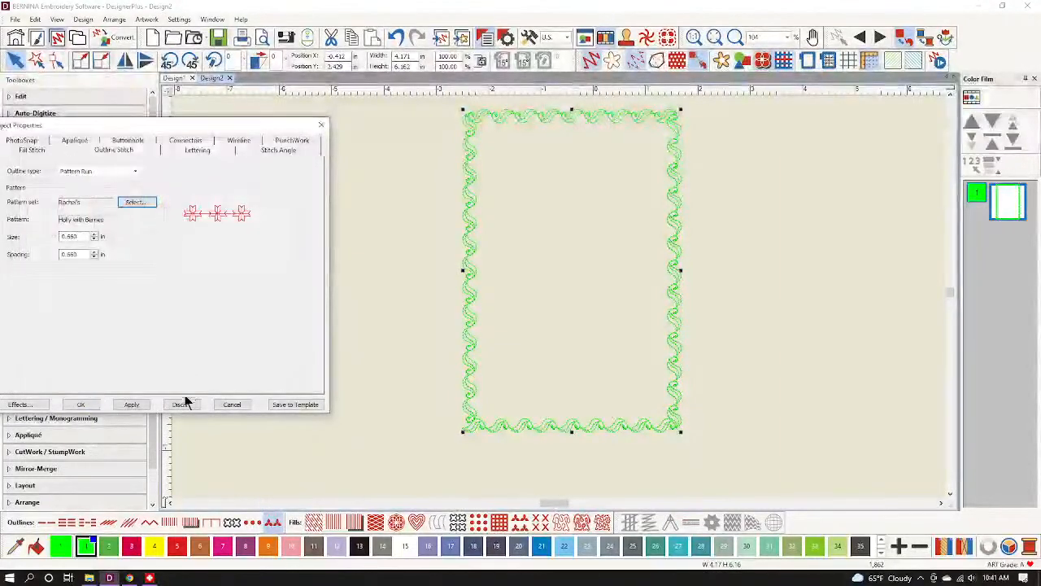
{"action": "left_click", "coordinate": [132, 405]}
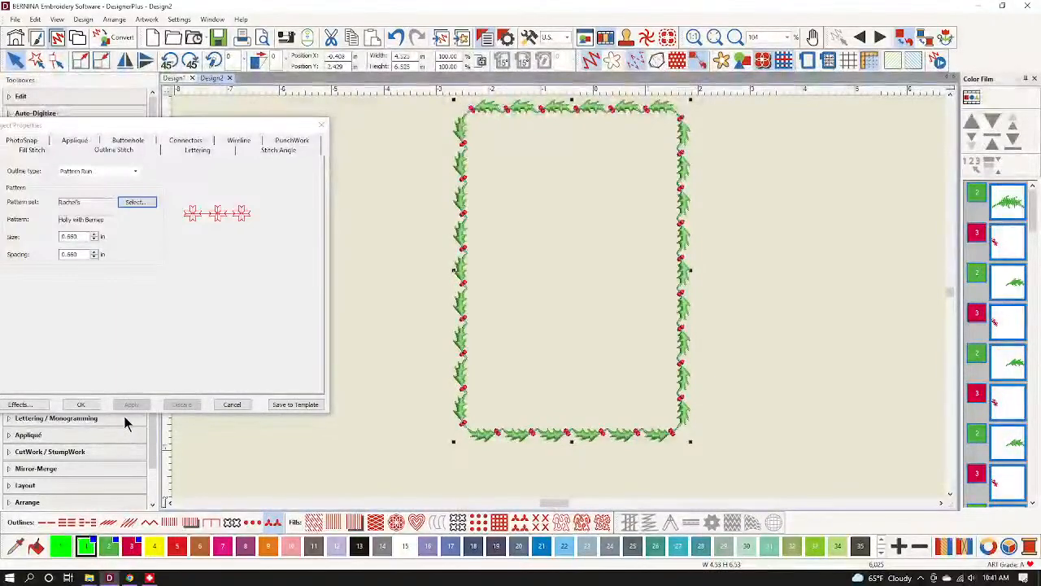
{"action": "left_click", "coordinate": [96, 404]}
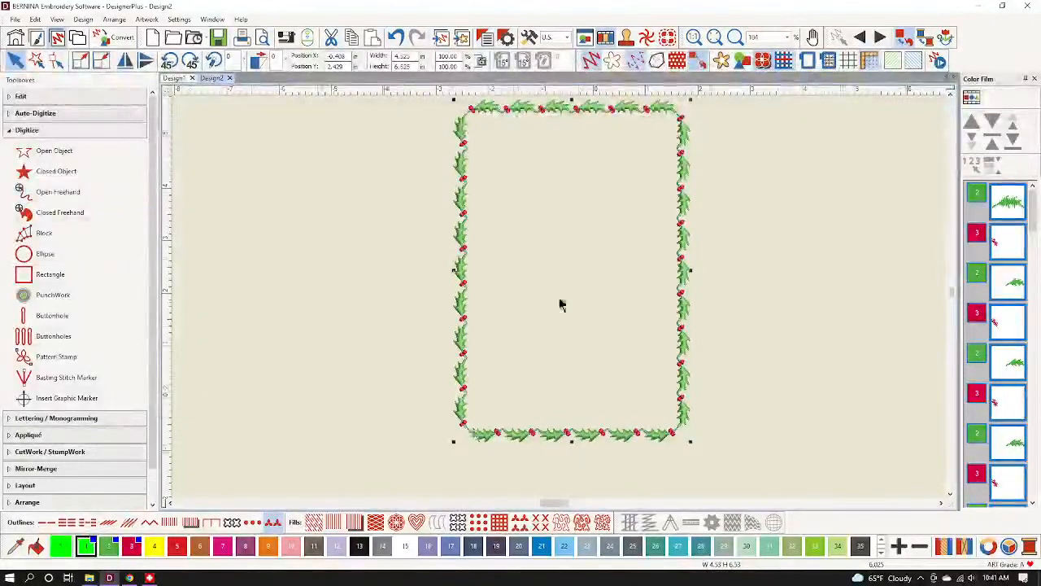
Set the border height back to 6.000 inches and zoom to fit.
{"action": "scroll", "coordinate": [473, 426], "scroll_direction": "up", "scroll_amount": 5}
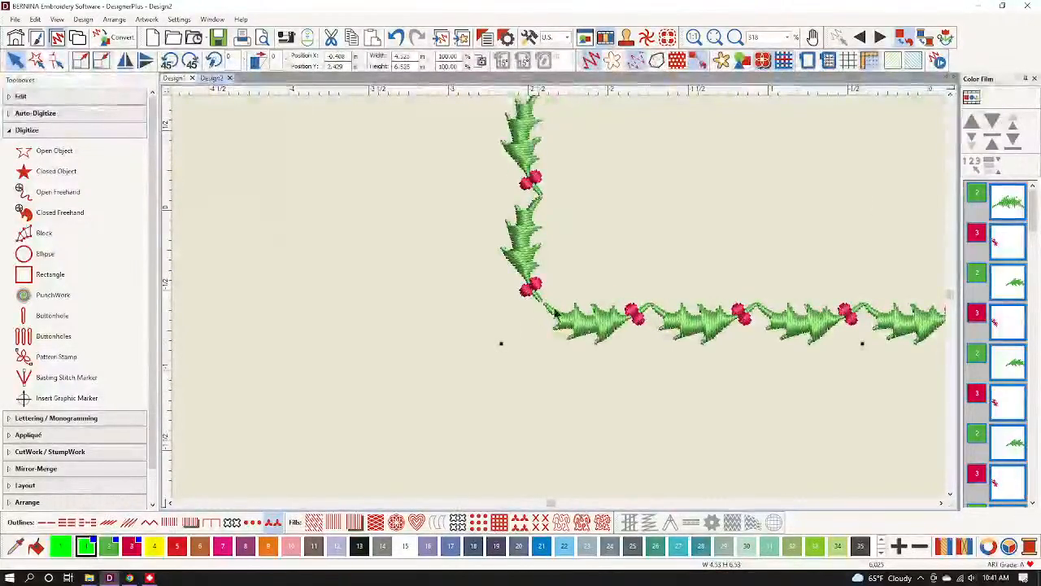
{"action": "scroll", "coordinate": [553, 291], "scroll_direction": "down", "scroll_amount": 6}
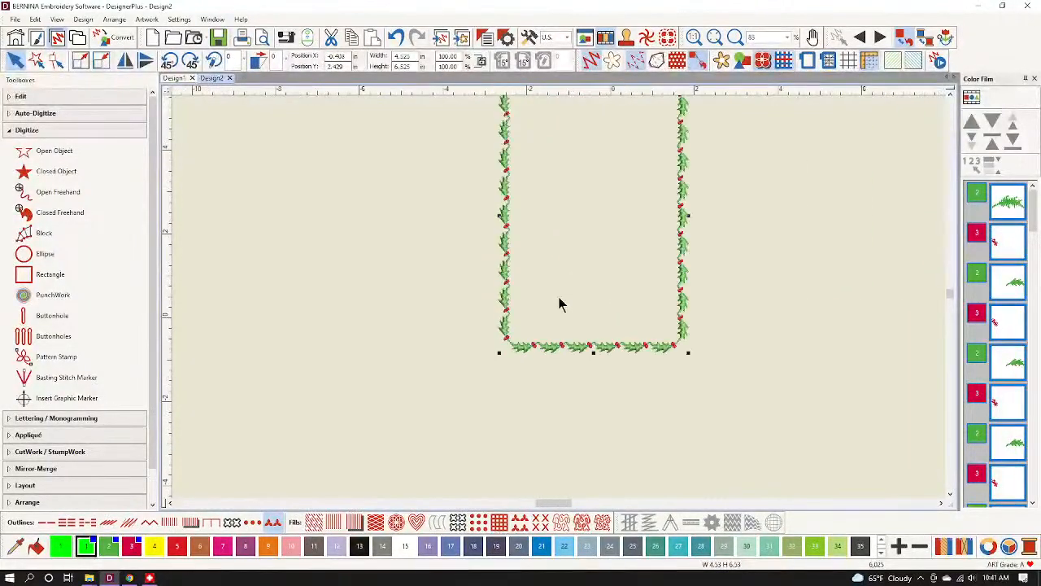
{"action": "scroll", "coordinate": [559, 304], "scroll_direction": "down", "scroll_amount": 1}
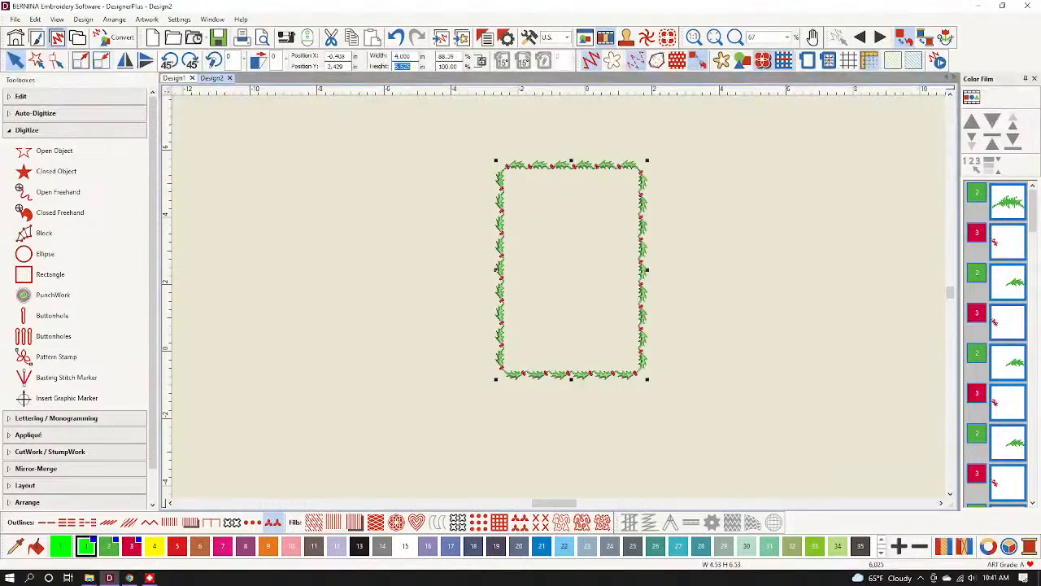
{"action": "key", "text": "Return"}
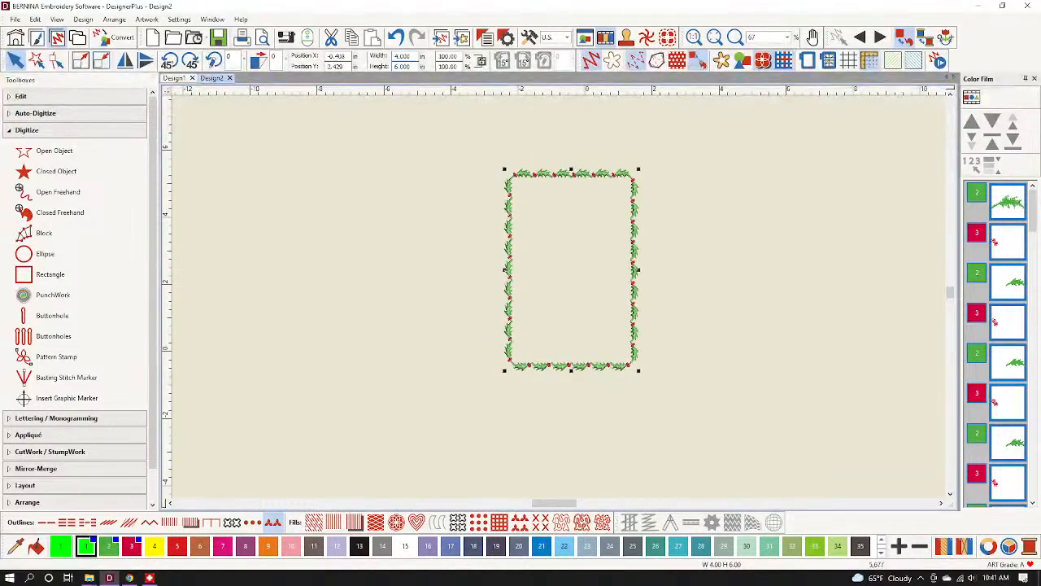
{"action": "scroll", "coordinate": [585, 187], "scroll_direction": "up", "scroll_amount": 2}
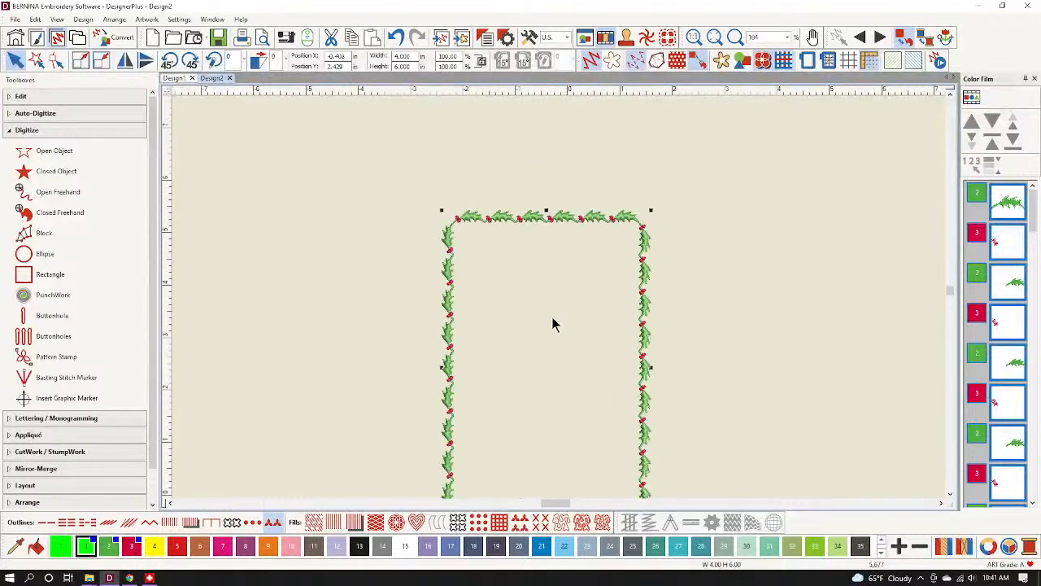
{"action": "key", "text": "0"}
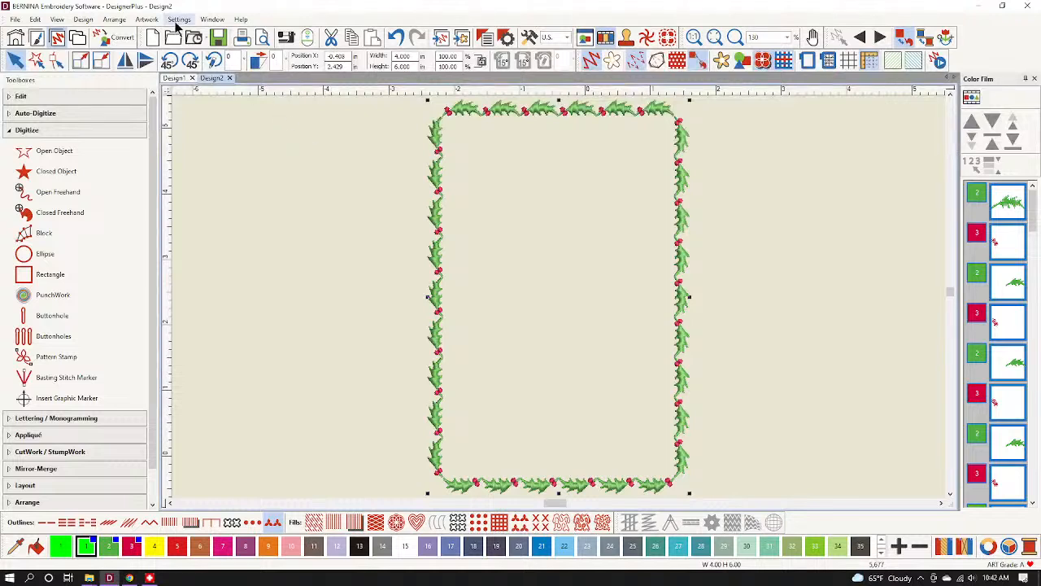
Run Design > Optimize Color Changes on the border's 59 colour changes and confirm.
{"action": "left_click", "coordinate": [83, 21]}
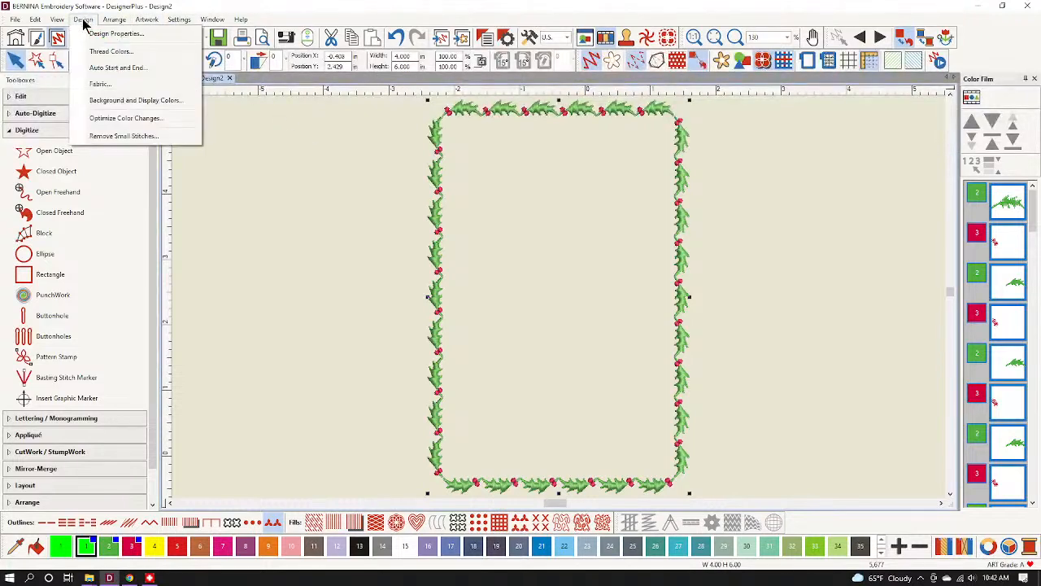
{"action": "left_click", "coordinate": [118, 115]}
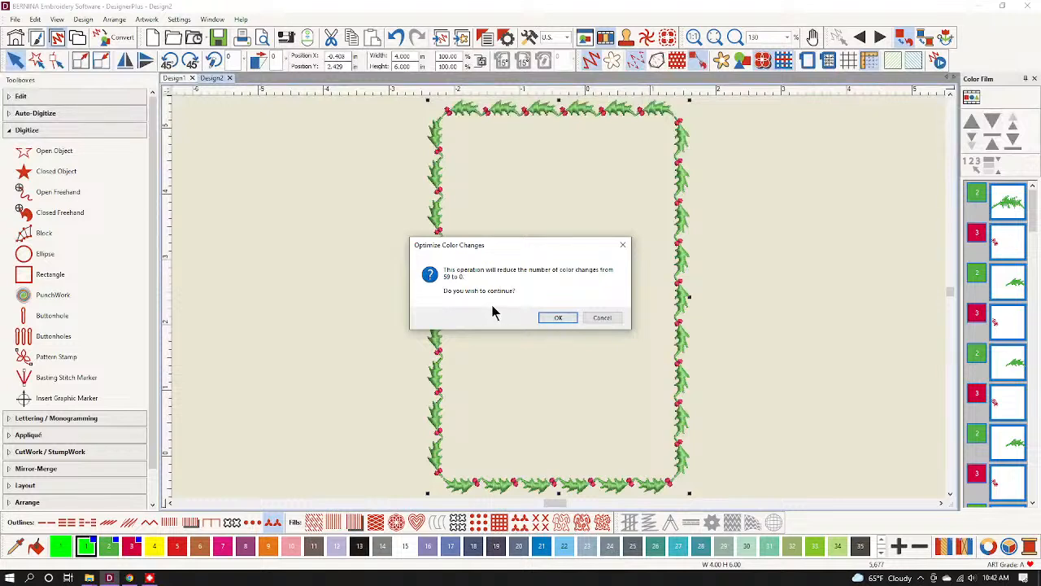
{"action": "left_click", "coordinate": [574, 319]}
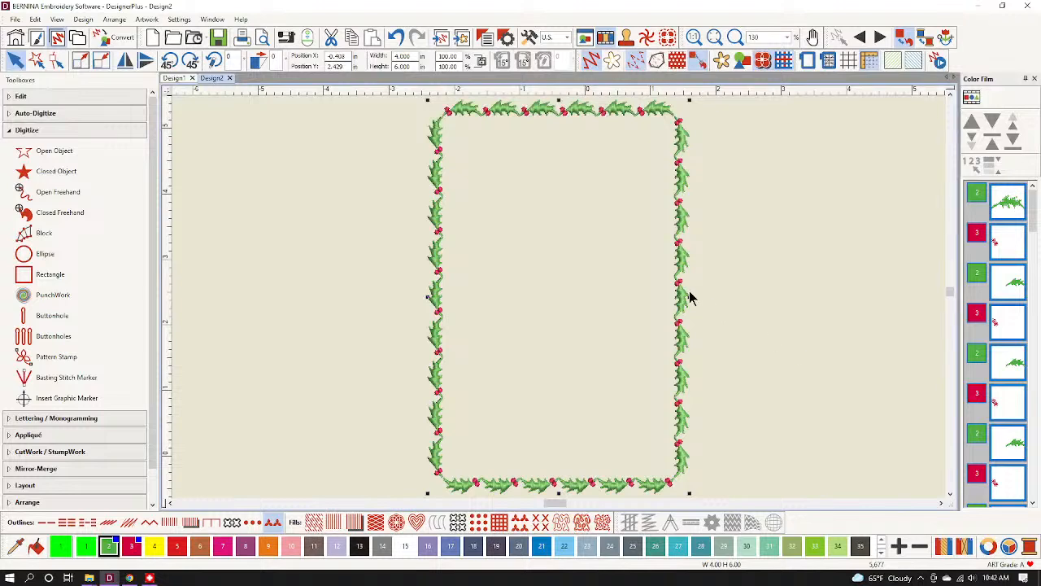
Save the design from the File menu under the name 'Holly Frame'.
{"action": "right_click", "coordinate": [434, 218]}
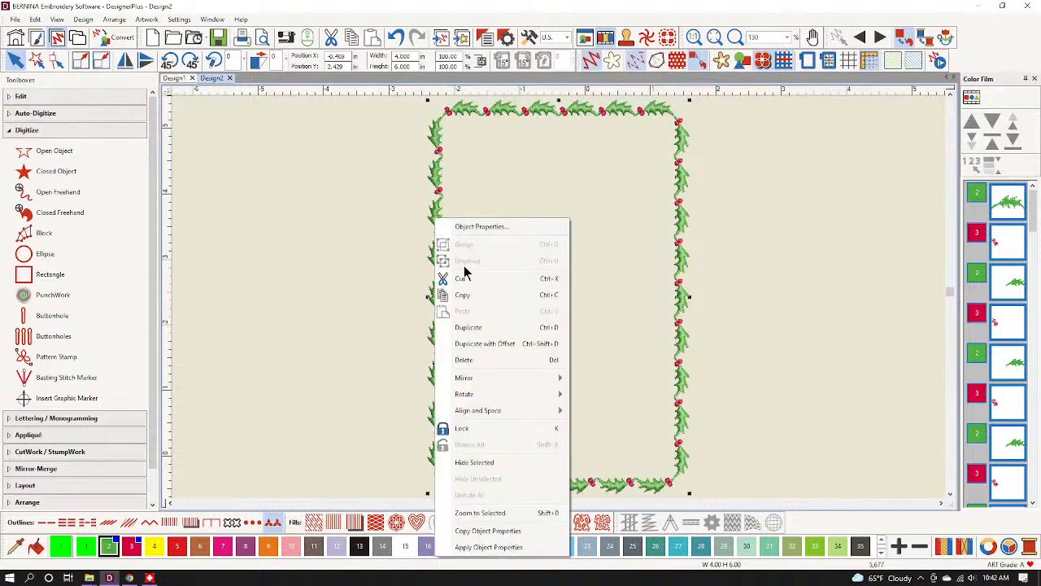
{"action": "left_click", "coordinate": [94, 98]}
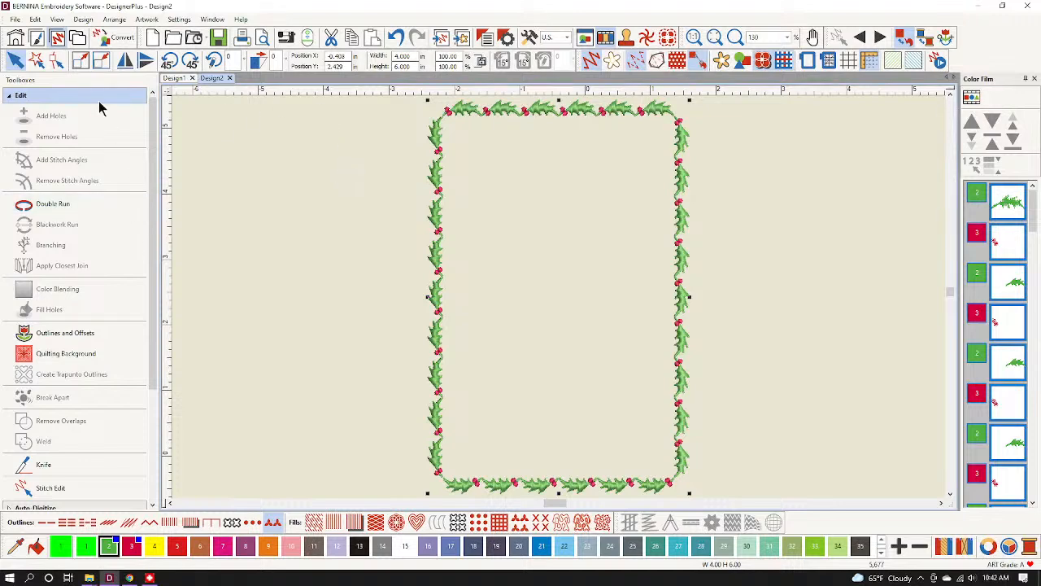
{"action": "left_click", "coordinate": [15, 19]}
{"action": "left_click", "coordinate": [17, 21]}
{"action": "left_click", "coordinate": [21, 23]}
{"action": "left_click", "coordinate": [41, 137]}
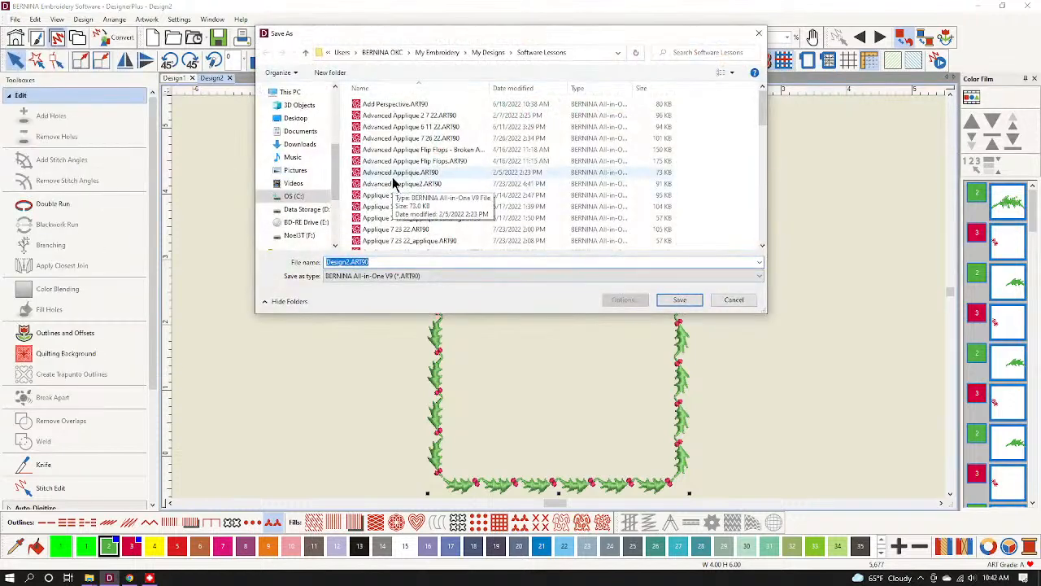
{"action": "type", "text": "Hol"}
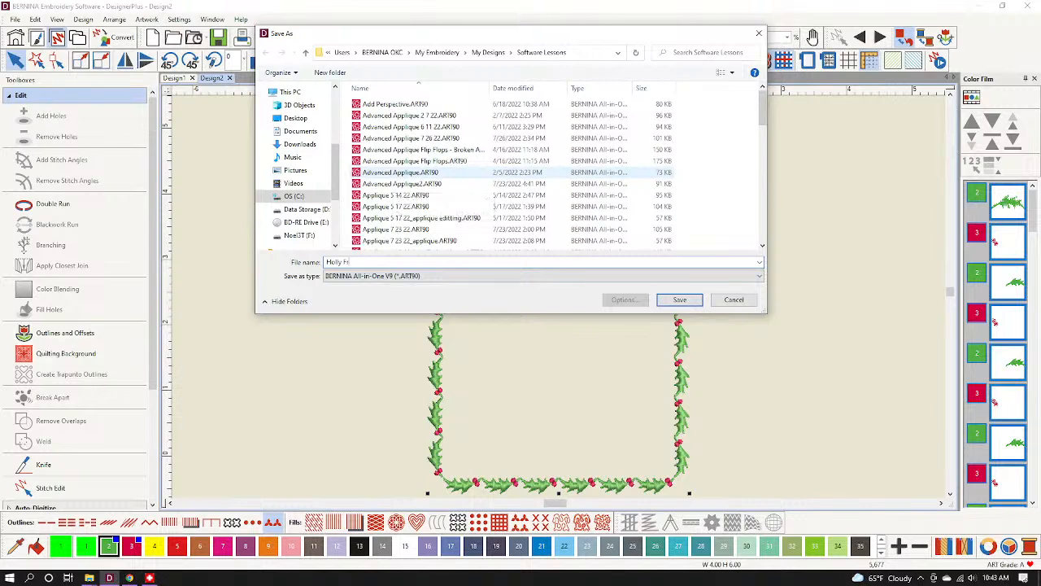
{"action": "type", "text": "ly Frame"}
{"action": "key", "text": "Return"}
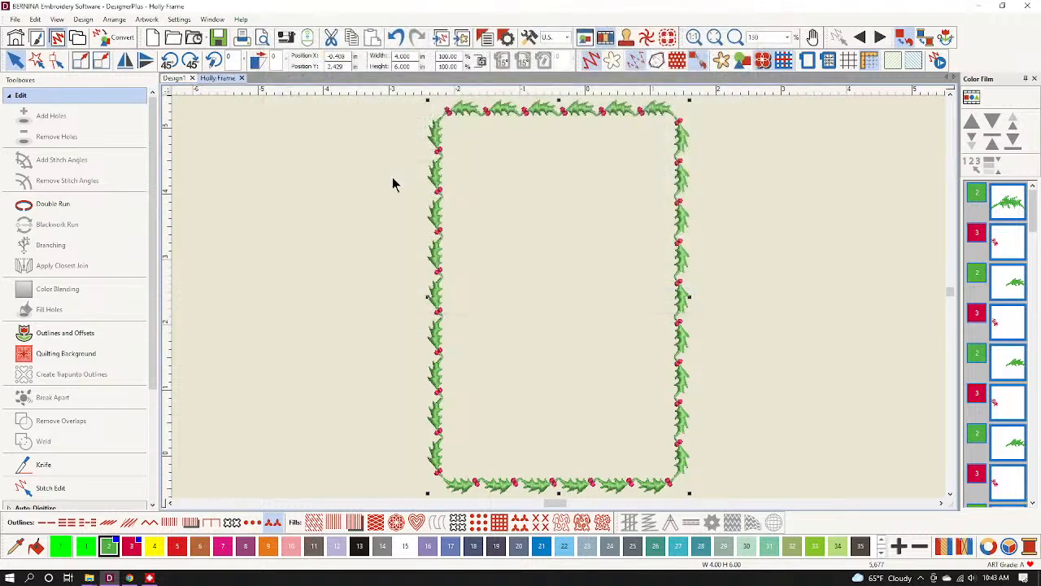
Export Holly Frame as a BERNINA .EXP machine file and close its design tab.
{"action": "left_click", "coordinate": [14, 19]}
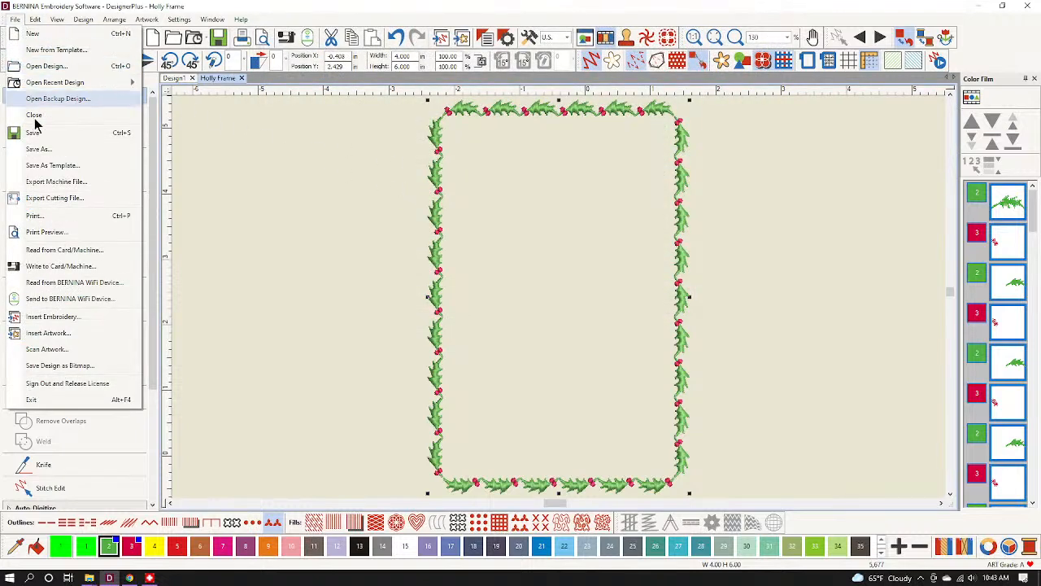
{"action": "left_click", "coordinate": [51, 183]}
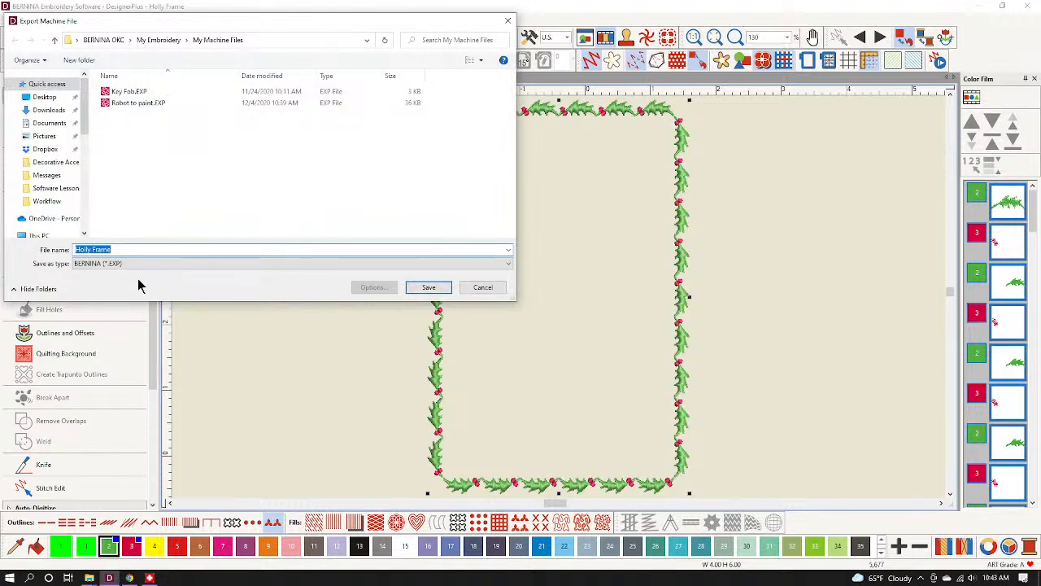
{"action": "left_click", "coordinate": [429, 288]}
{"action": "left_click", "coordinate": [242, 78]}
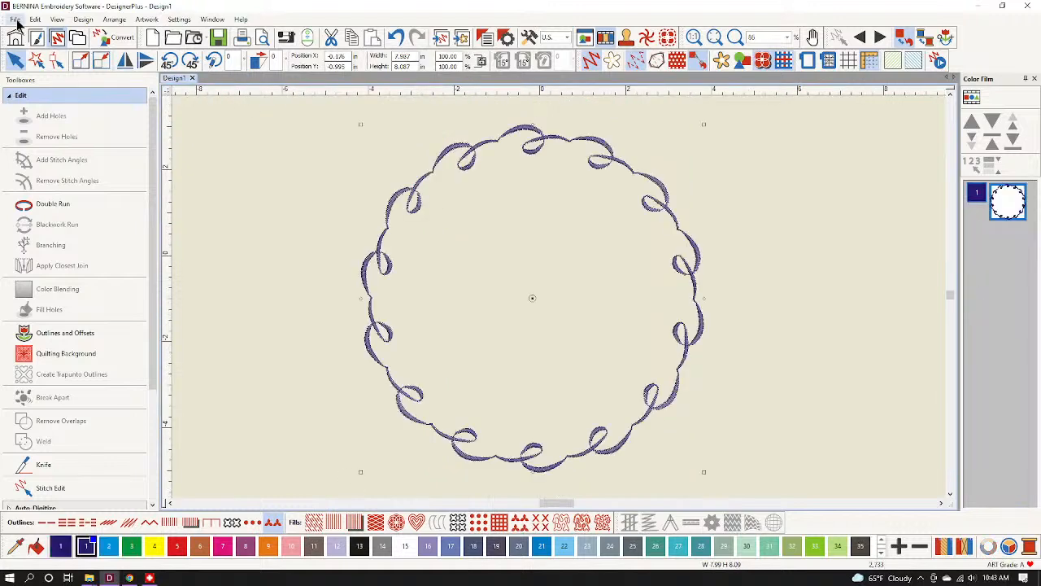
Start a new design and insert Holly Frame.EXP from the My Machine Files library.
{"action": "left_click", "coordinate": [153, 39]}
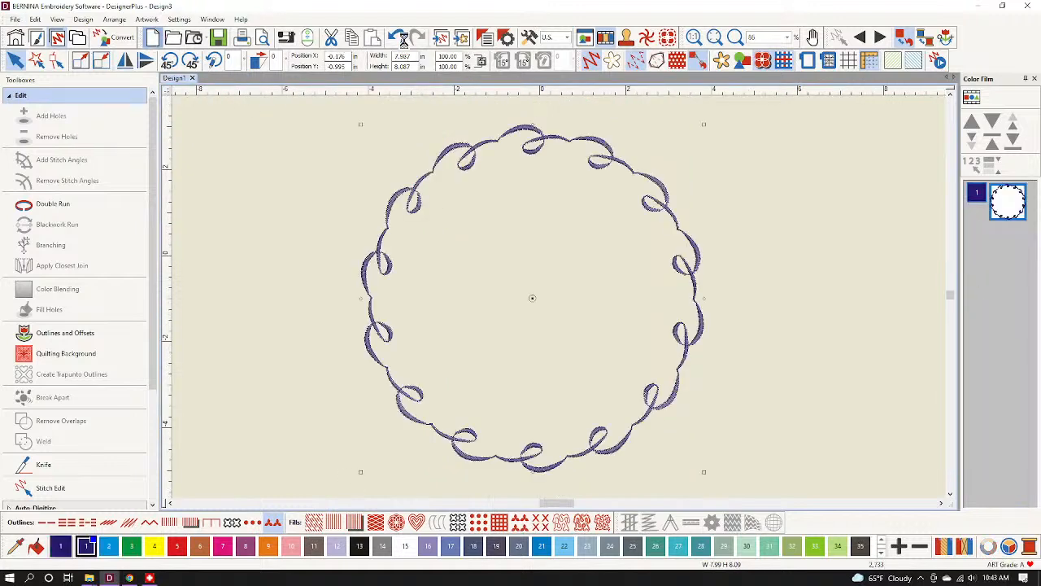
{"action": "left_click", "coordinate": [441, 38]}
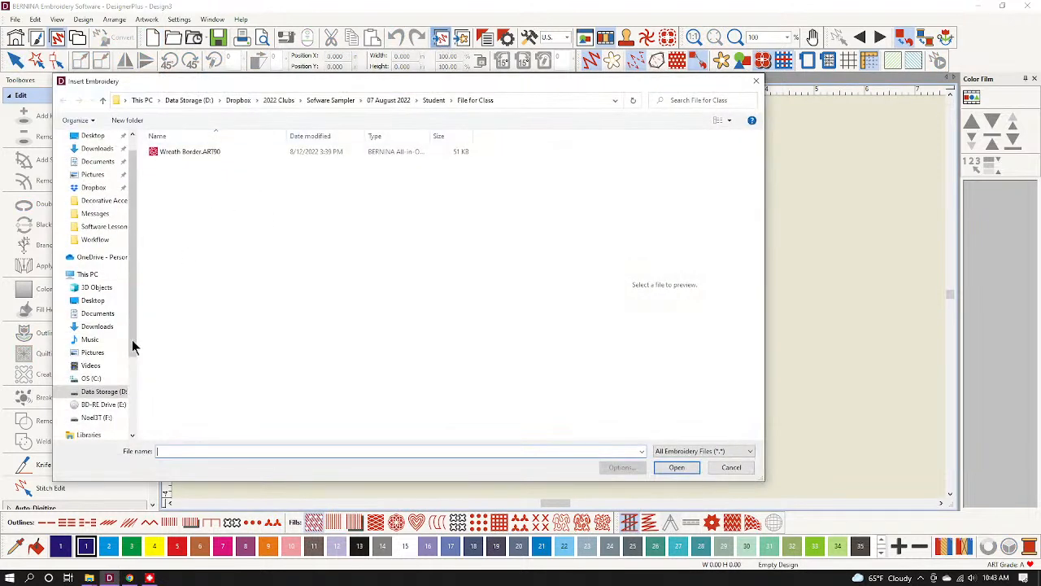
{"action": "scroll", "coordinate": [97, 339], "scroll_direction": "down", "scroll_amount": 3}
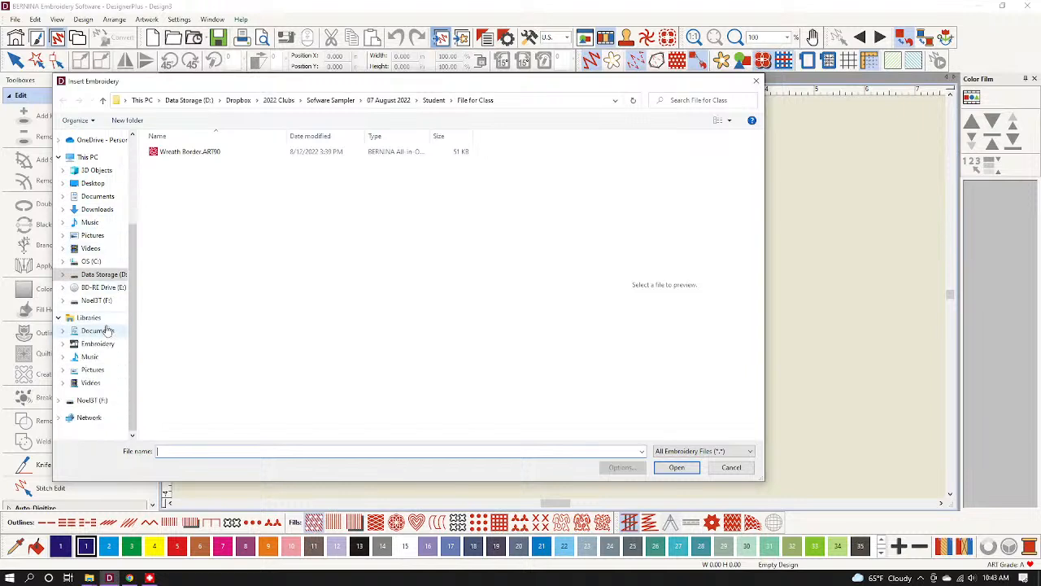
{"action": "left_click", "coordinate": [106, 343]}
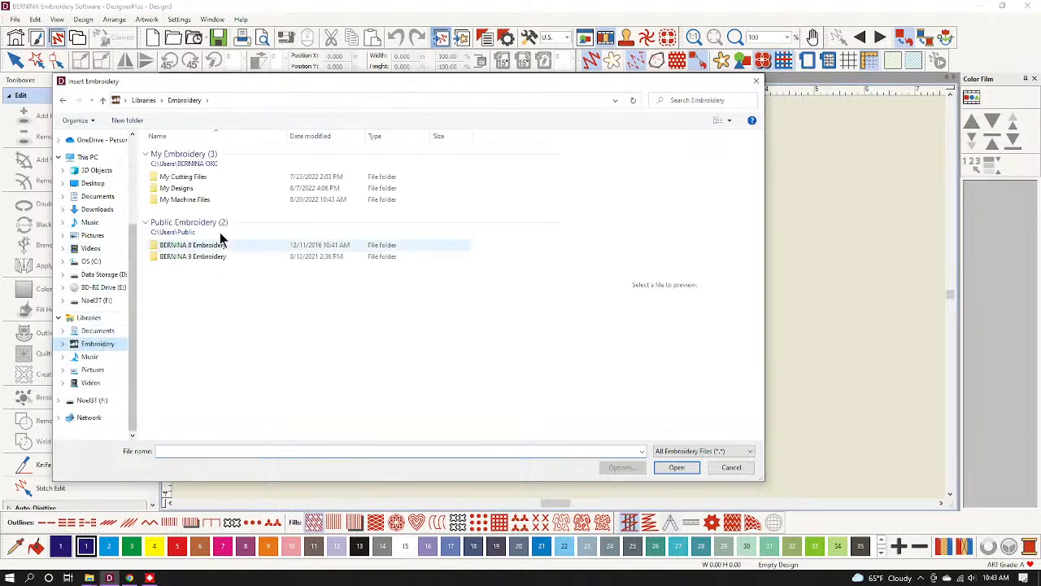
{"action": "left_click", "coordinate": [201, 198]}
{"action": "double_click", "coordinate": [202, 198]}
{"action": "left_click", "coordinate": [180, 154]}
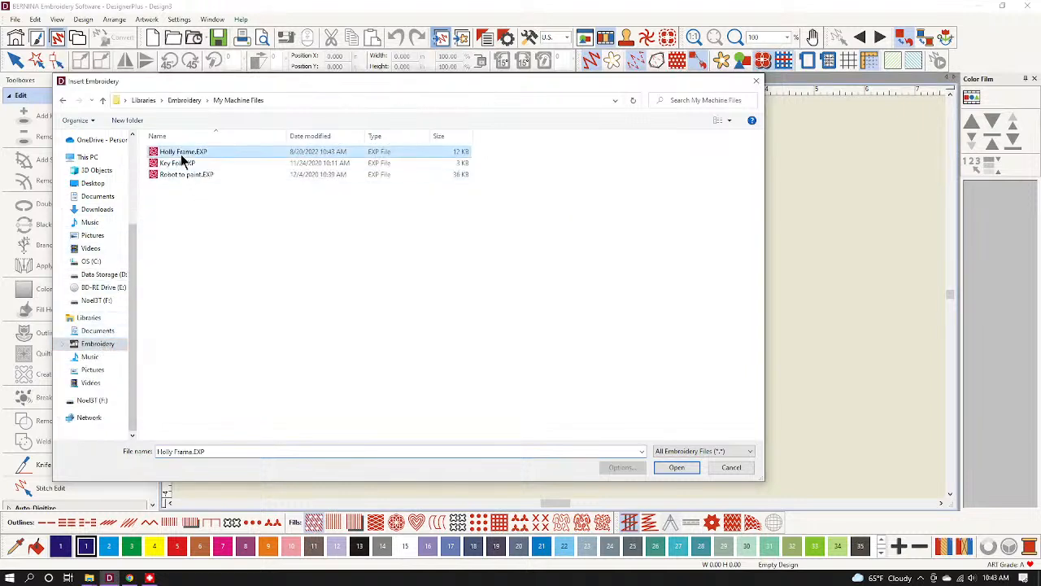
{"action": "left_click", "coordinate": [674, 469]}
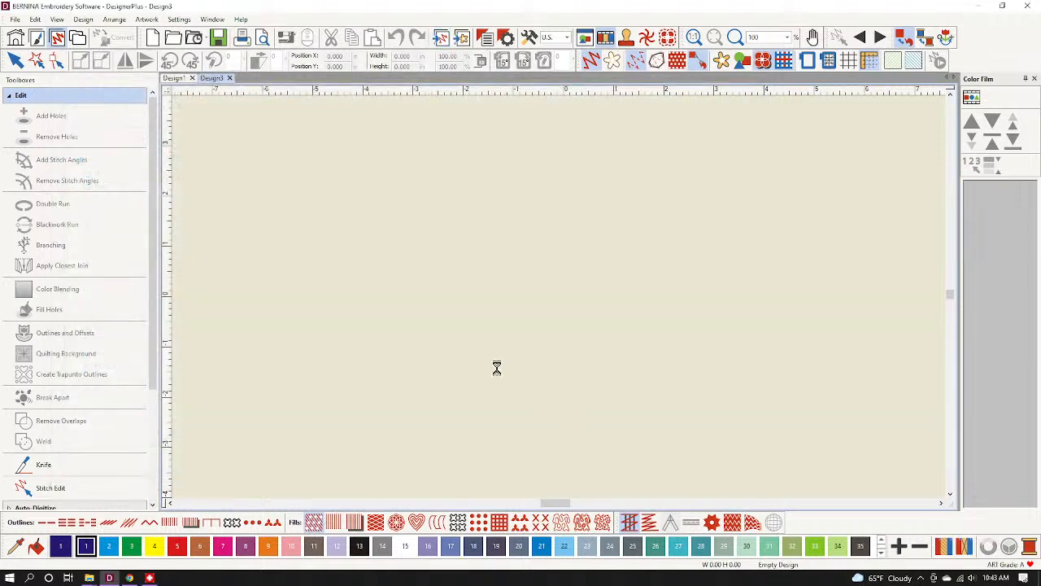
{"action": "left_click", "coordinate": [579, 312]}
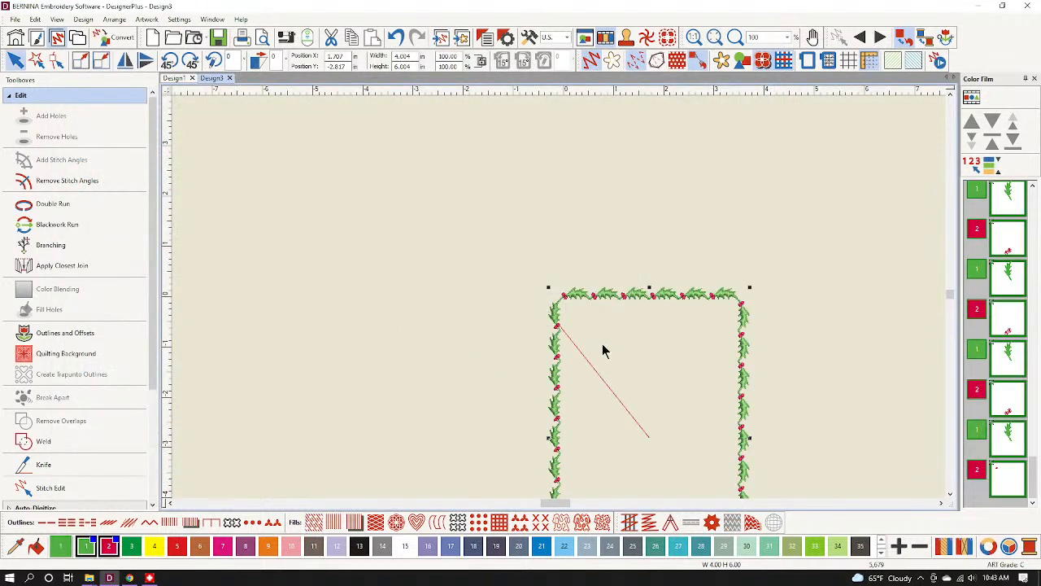
Apply Optimize Color Changes to the holly frame, confirm, then deselect it.
{"action": "scroll", "coordinate": [655, 388], "scroll_direction": "down", "scroll_amount": 2}
{"action": "scroll", "coordinate": [558, 304], "scroll_direction": "up", "scroll_amount": 1}
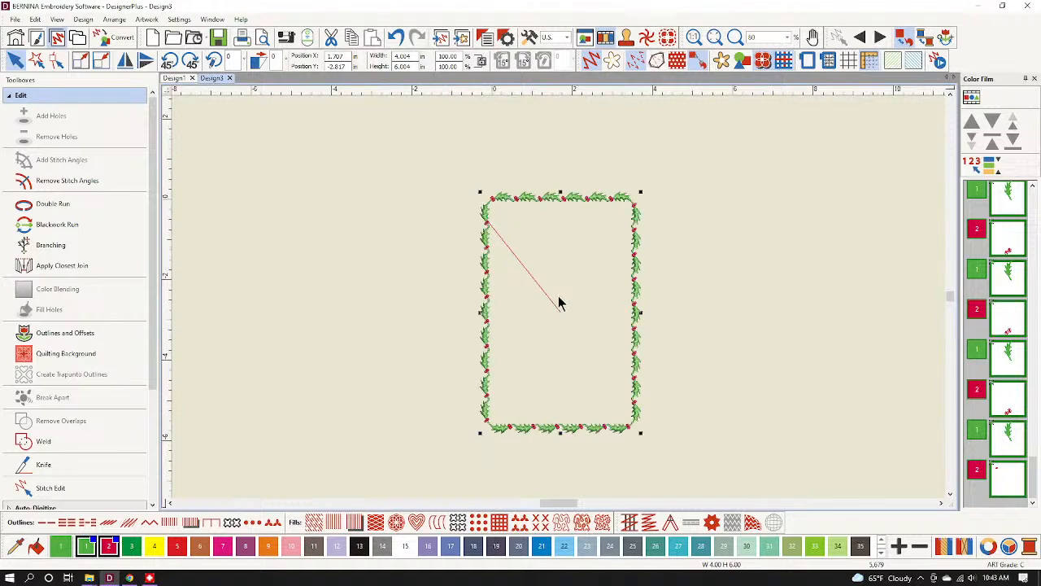
{"action": "scroll", "coordinate": [558, 304], "scroll_direction": "up", "scroll_amount": 1}
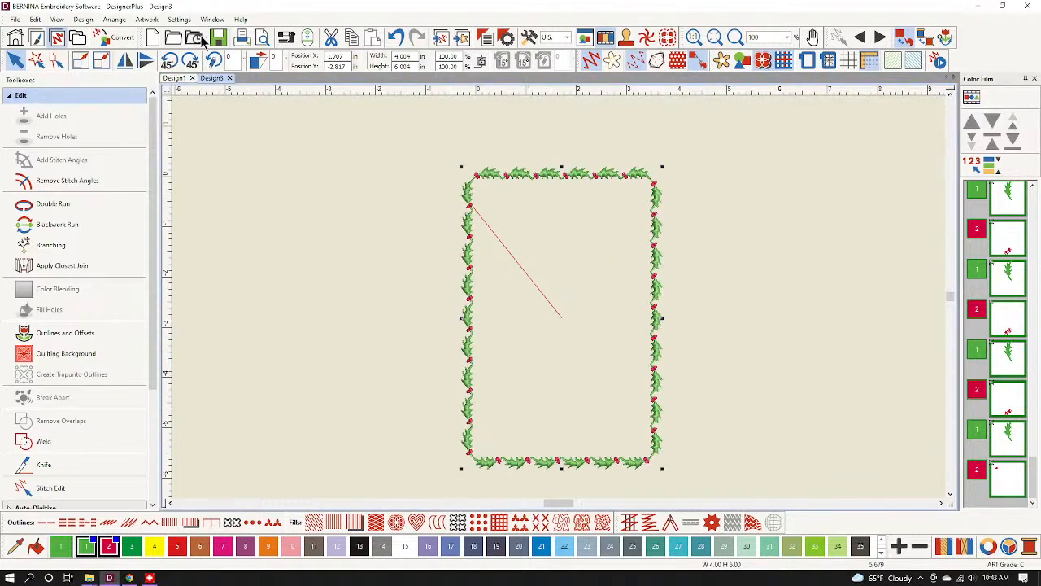
{"action": "left_click", "coordinate": [83, 19]}
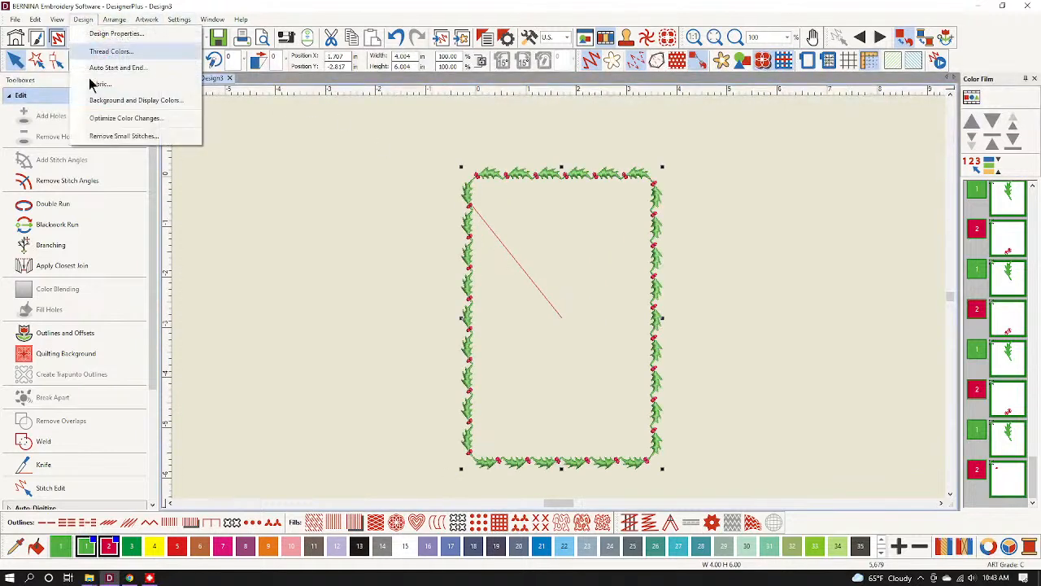
{"action": "left_click", "coordinate": [117, 119]}
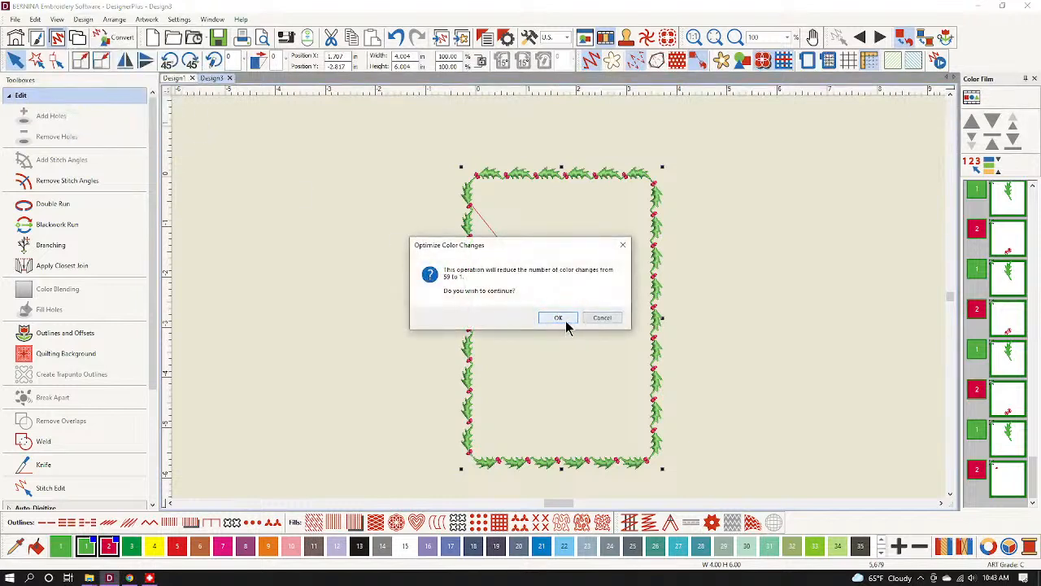
{"action": "left_click", "coordinate": [558, 318]}
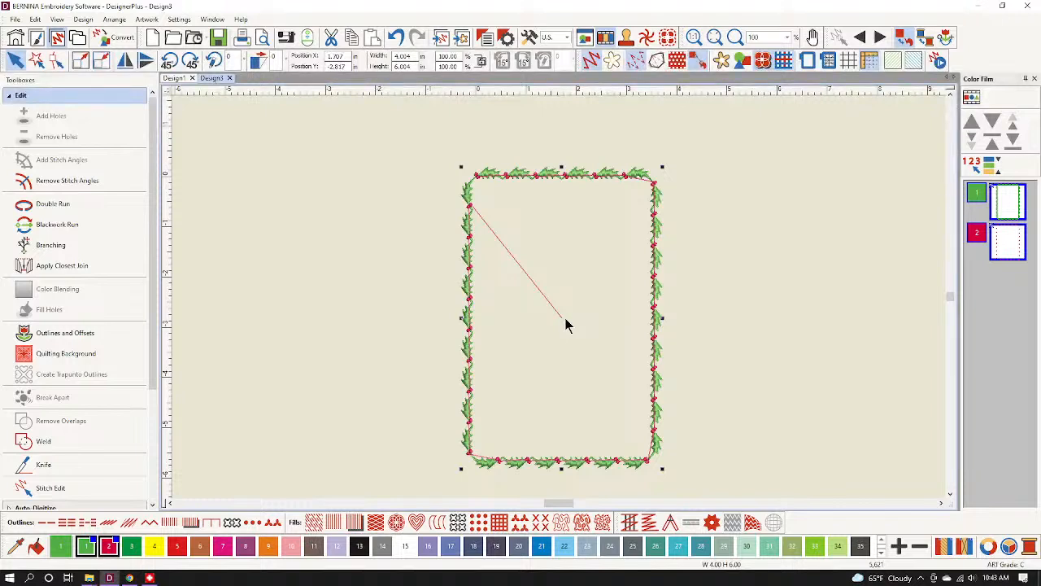
{"action": "left_click", "coordinate": [686, 216]}
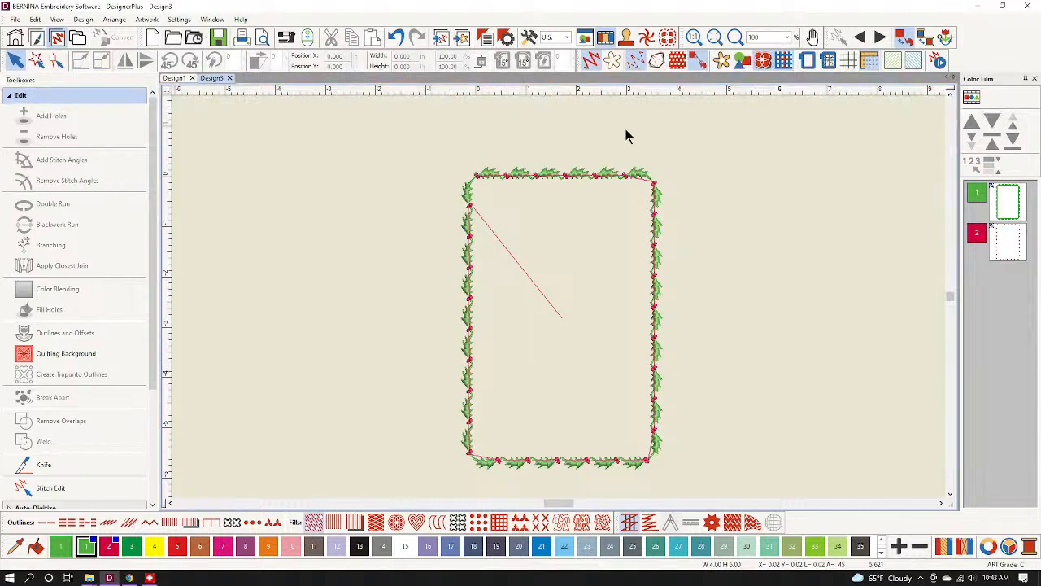
Undo the colour optimization and ungroup the holly frame into separate objects.
{"action": "left_click", "coordinate": [395, 38]}
{"action": "left_click", "coordinate": [688, 251]}
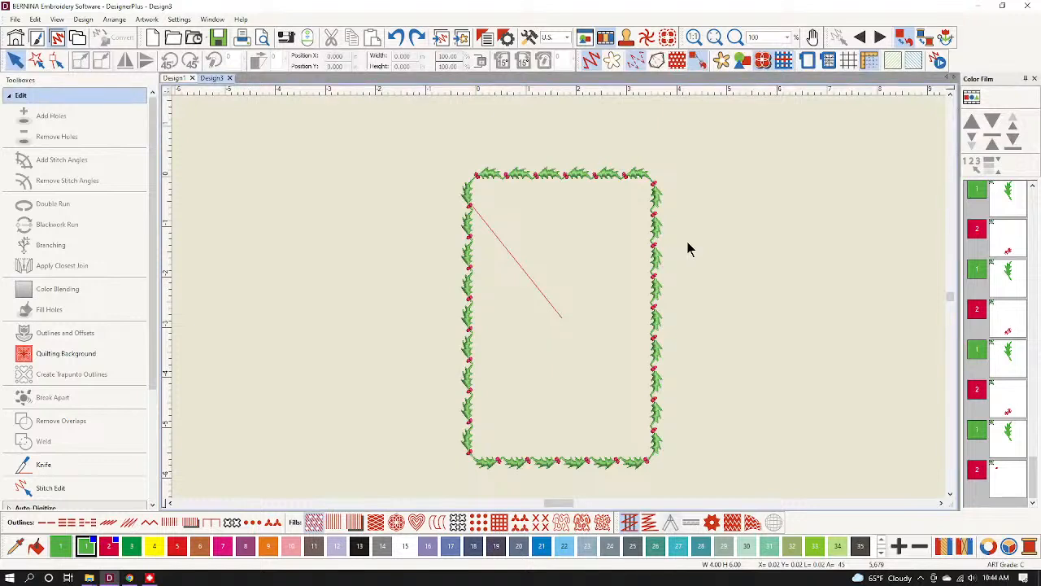
{"action": "left_click", "coordinate": [1013, 227]}
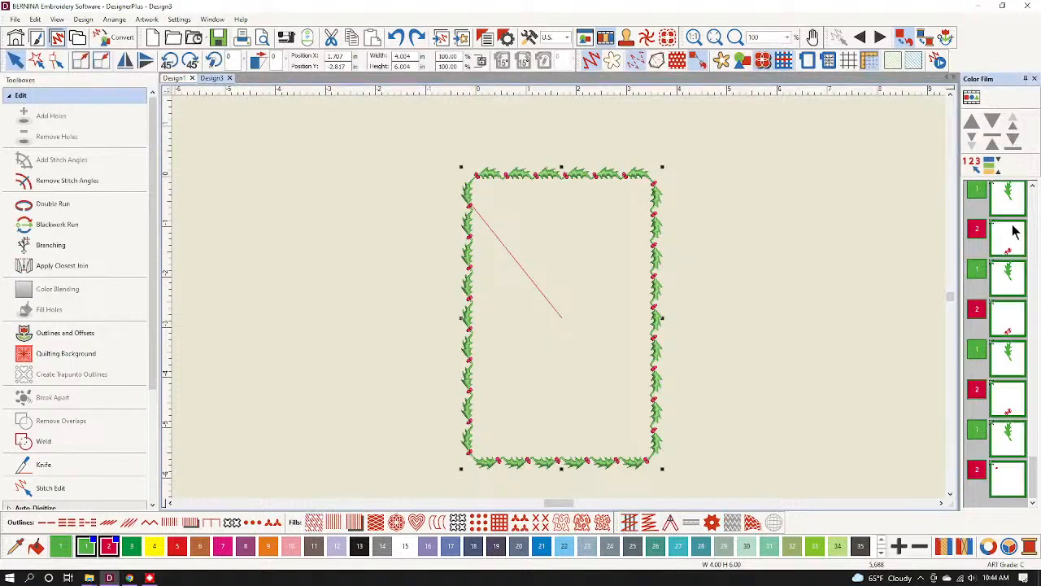
{"action": "right_click", "coordinate": [988, 234]}
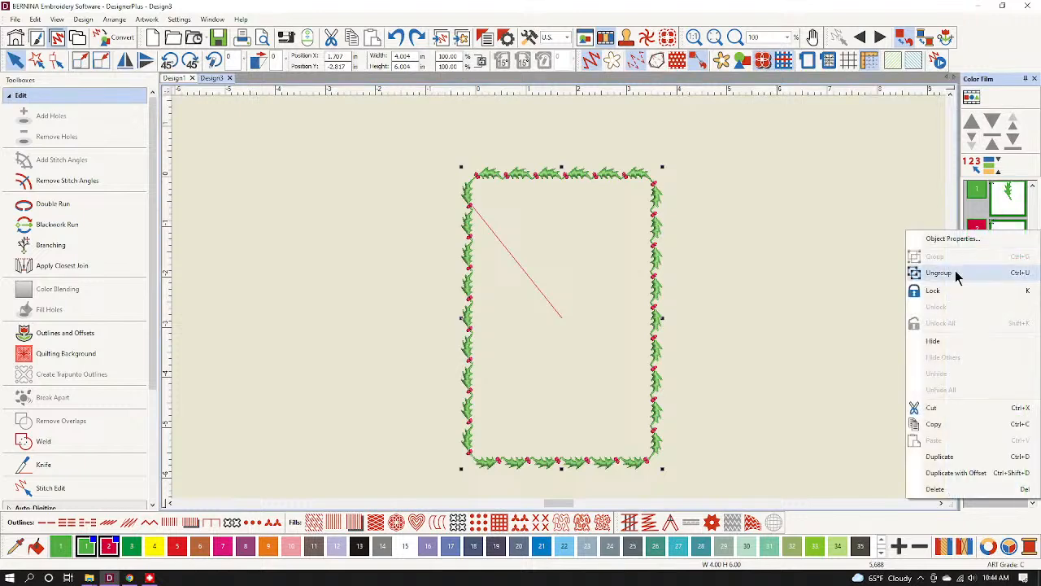
{"action": "left_click", "coordinate": [890, 271]}
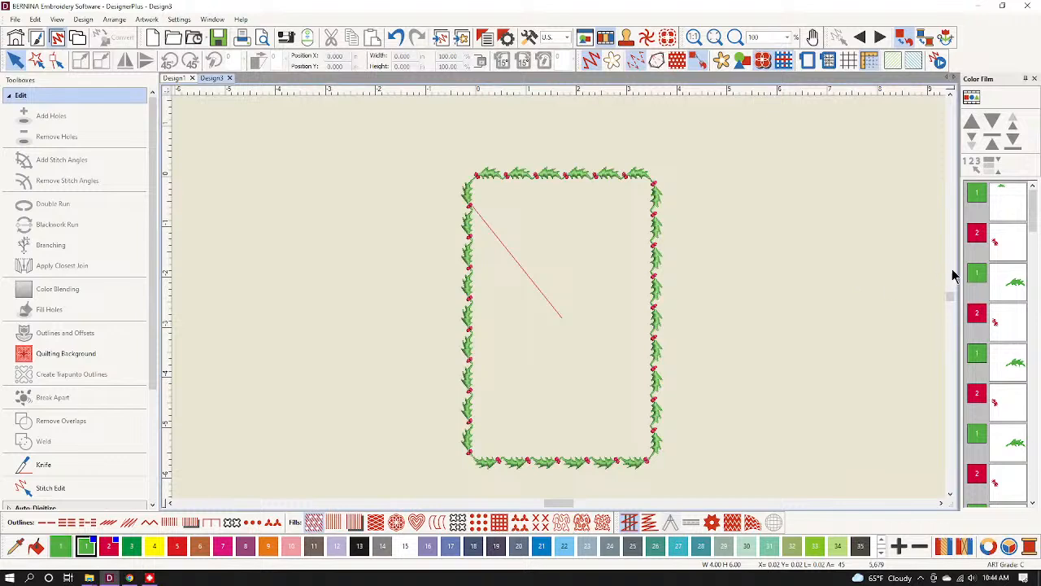
Select the three top-edge leaves and move them earlier in the stitch order.
{"action": "left_click", "coordinate": [1016, 282]}
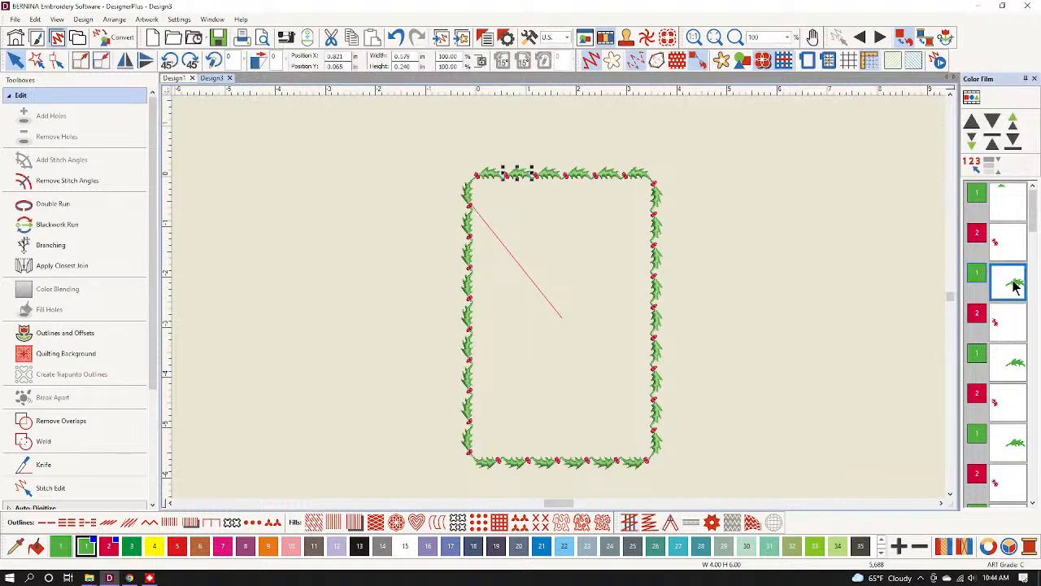
{"action": "left_click", "coordinate": [1017, 364], "text": "ctrl"}
{"action": "left_click", "coordinate": [1018, 439], "text": "ctrl"}
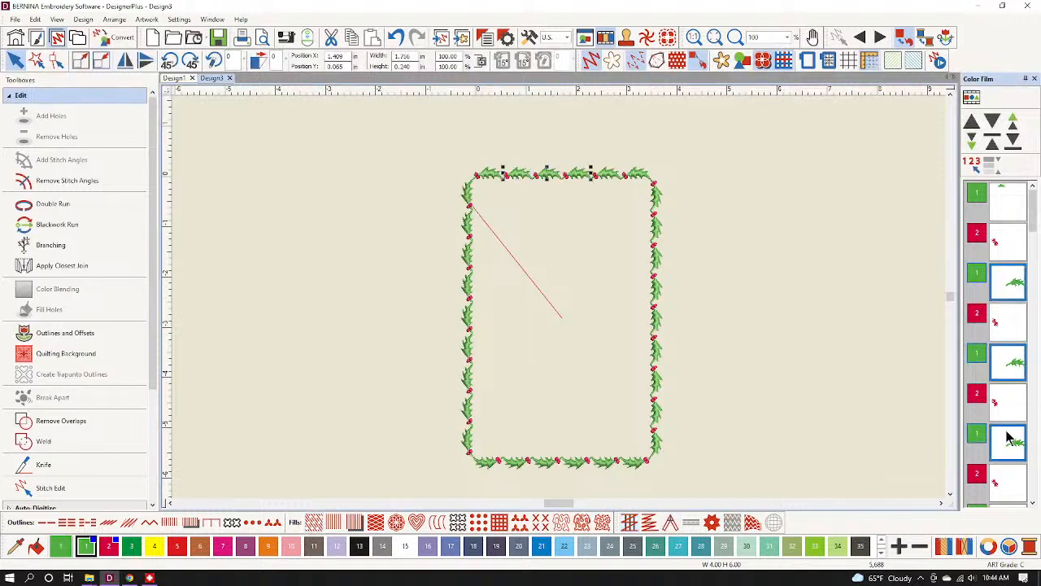
{"action": "scroll", "coordinate": [1008, 354], "scroll_direction": "up", "scroll_amount": 1}
{"action": "left_click_drag", "start_coordinate": [1006, 223], "coordinate": [1007, 224]}
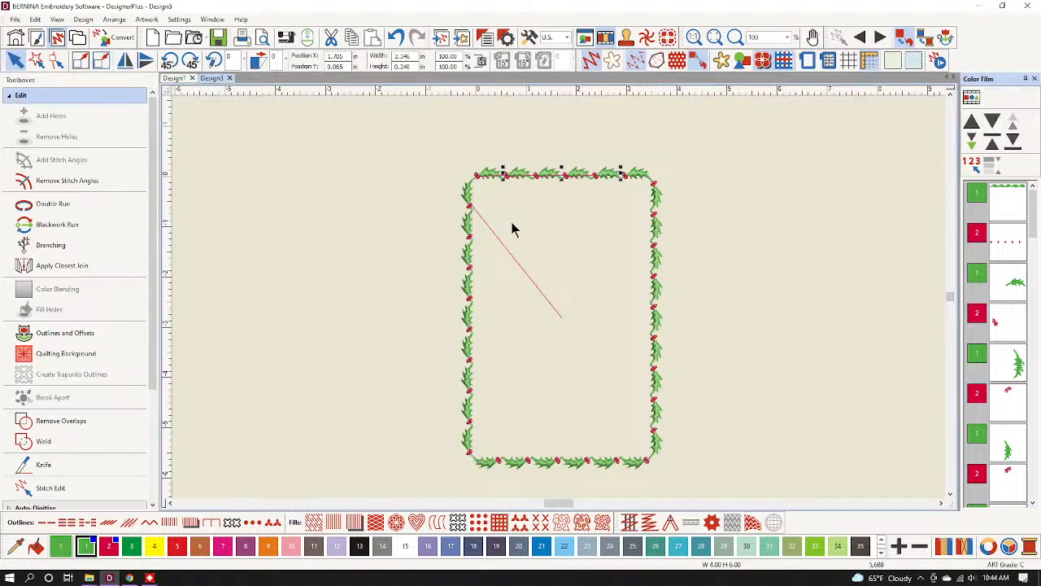
Run Optimize Color Changes again, confirm, and deselect everything.
{"action": "left_click", "coordinate": [145, 20]}
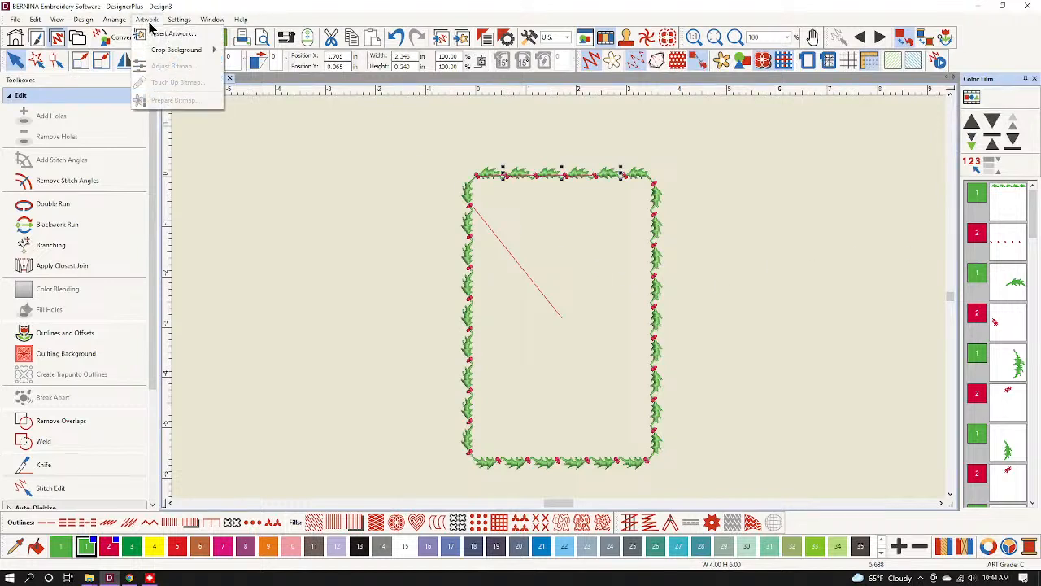
{"action": "mouse_move", "coordinate": [83, 19]}
{"action": "left_click", "coordinate": [118, 120]}
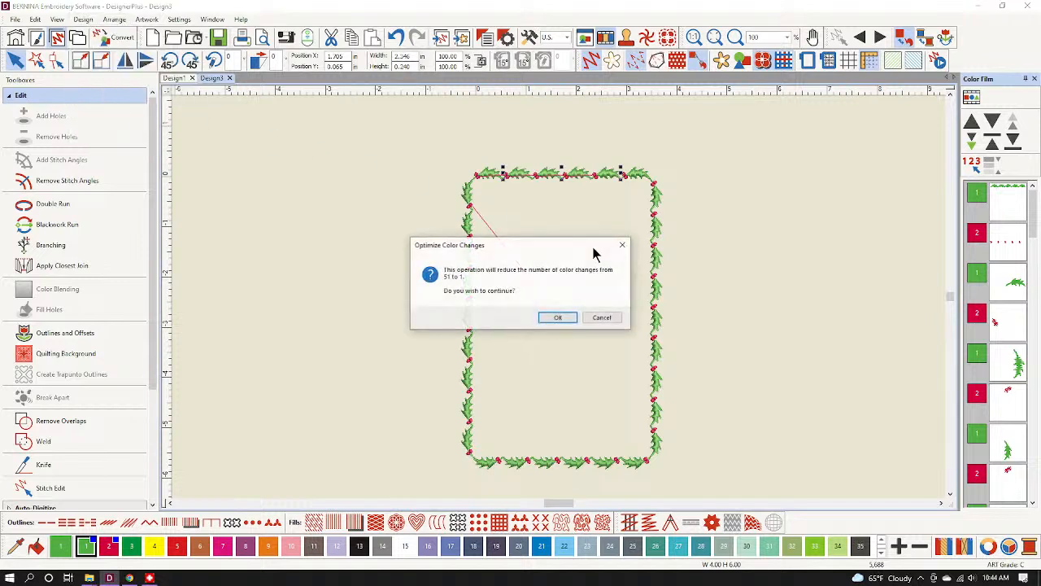
{"action": "left_click", "coordinate": [575, 318]}
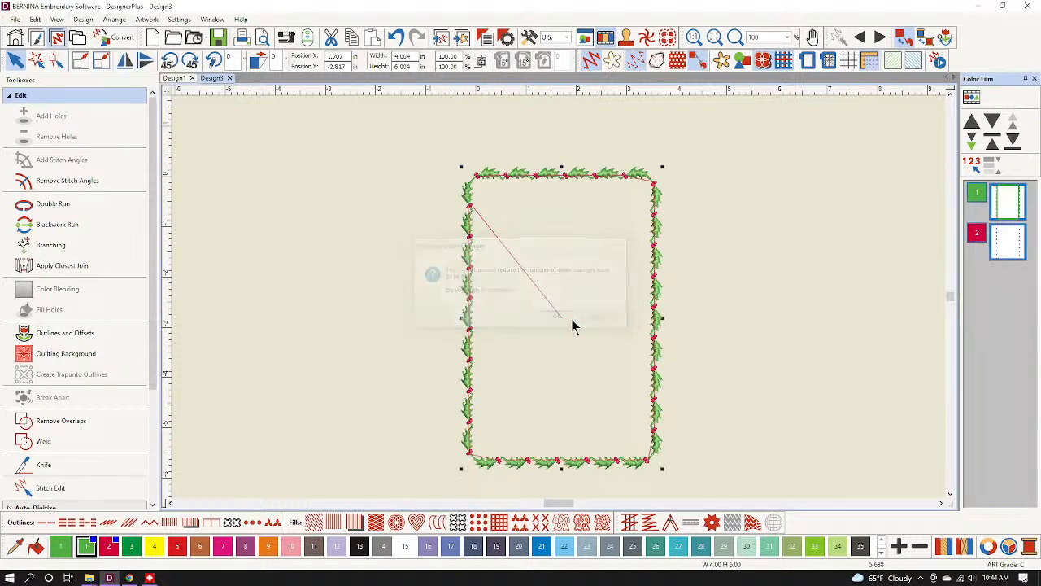
{"action": "left_click", "coordinate": [387, 319]}
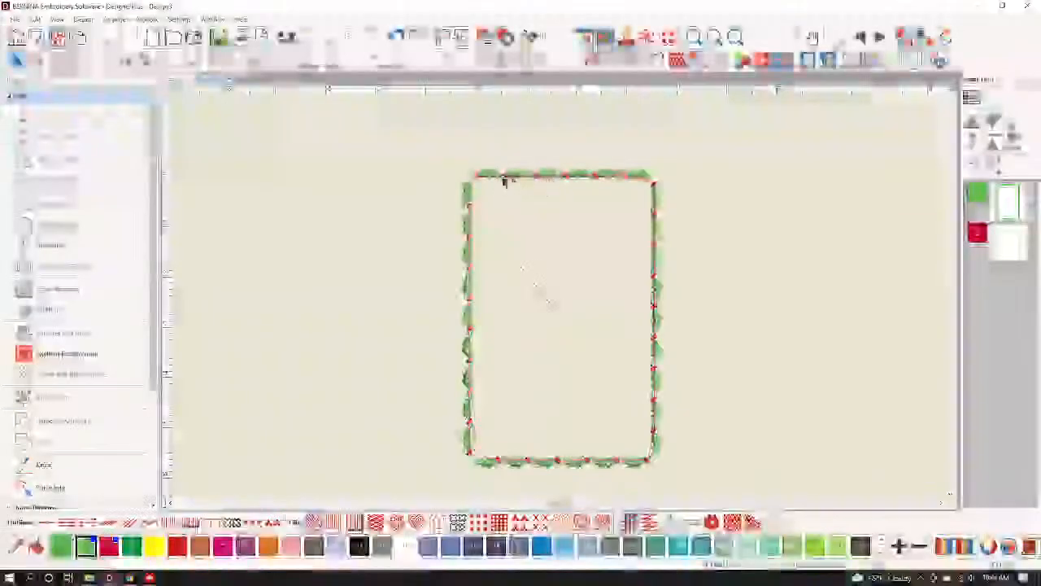
Leave the holly frame and bring up the file dialog to open another design.
{"action": "scroll", "coordinate": [504, 181], "scroll_direction": "up", "scroll_amount": 4}
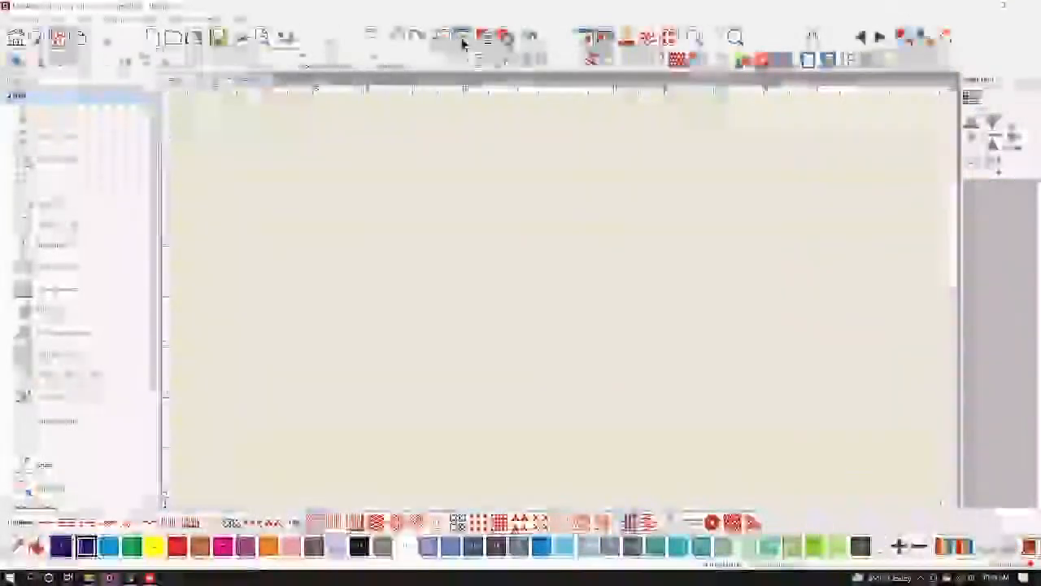
{"action": "left_click", "coordinate": [463, 43]}
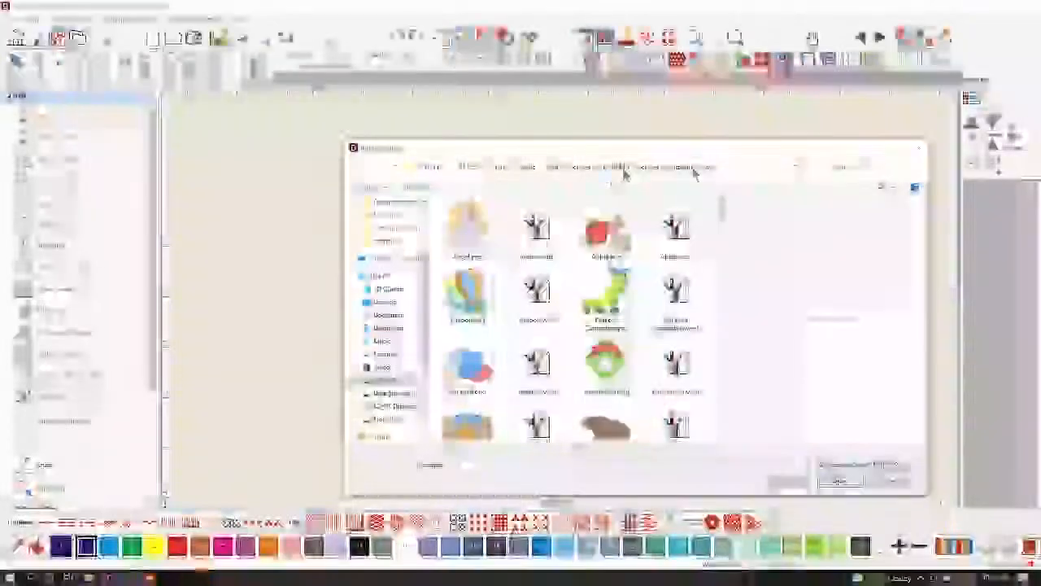
Insert the two-flower picture from the Artwork jpg folder and zoom in.
{"action": "left_click", "coordinate": [692, 168]}
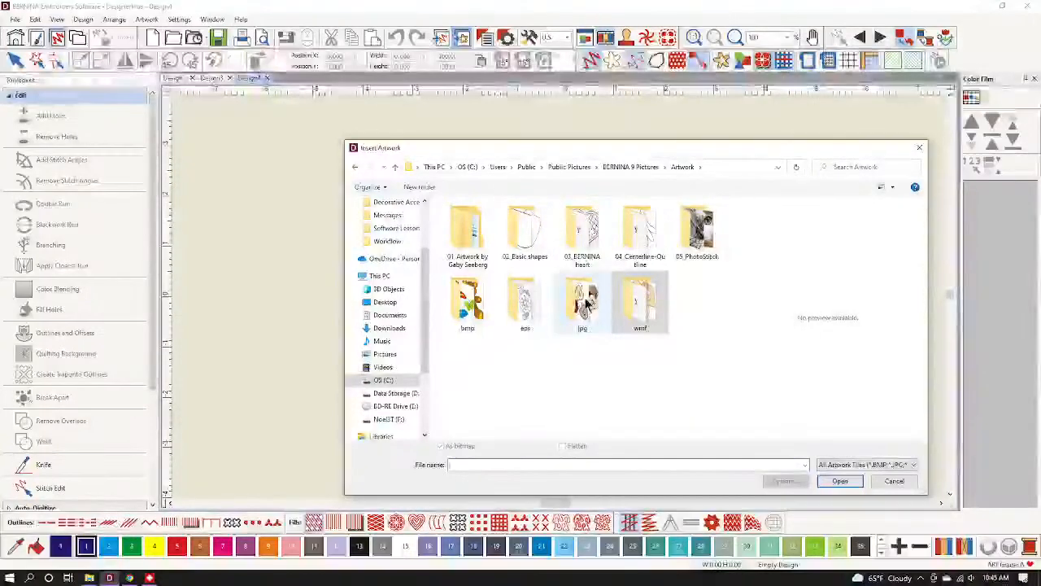
{"action": "double_click", "coordinate": [586, 303]}
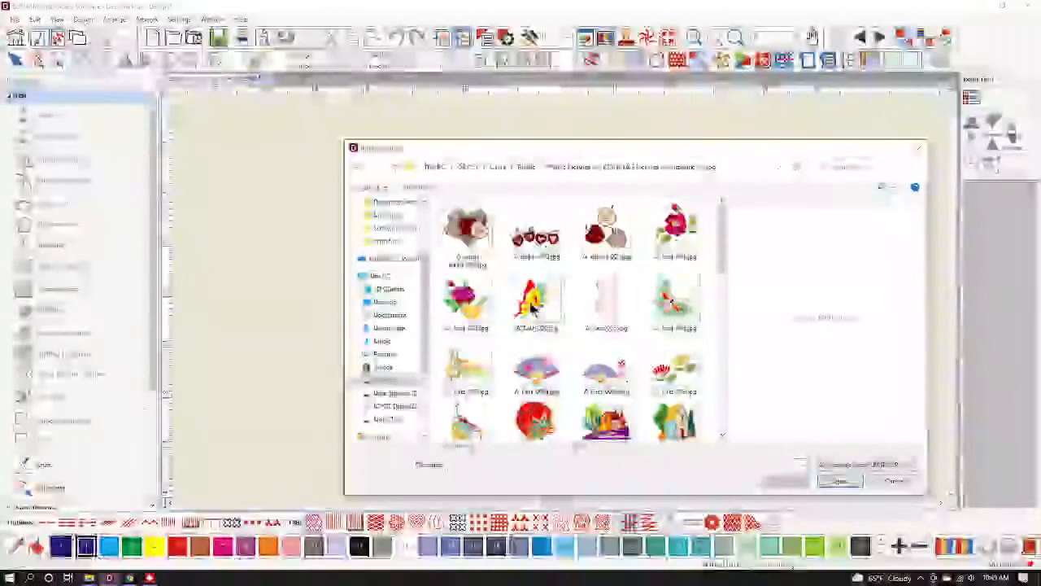
{"action": "left_click", "coordinate": [608, 303]}
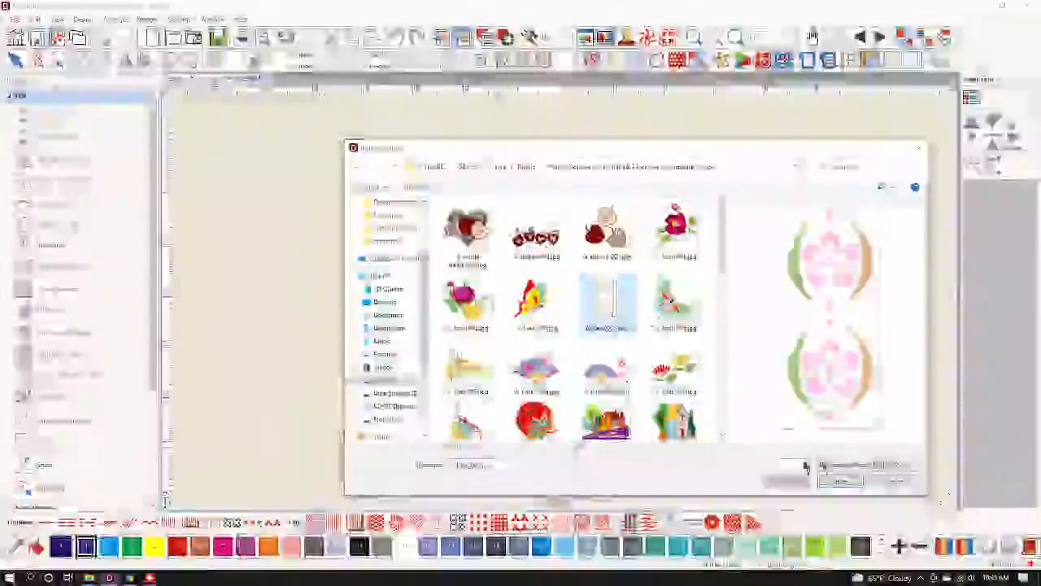
{"action": "left_click", "coordinate": [840, 480]}
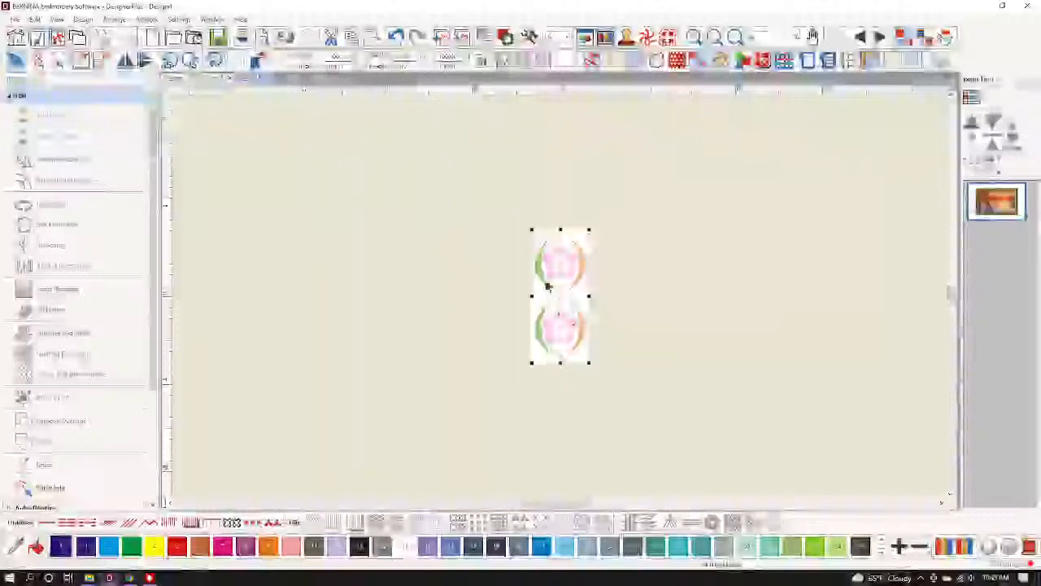
{"action": "scroll", "coordinate": [561, 277], "scroll_direction": "up", "scroll_amount": 5}
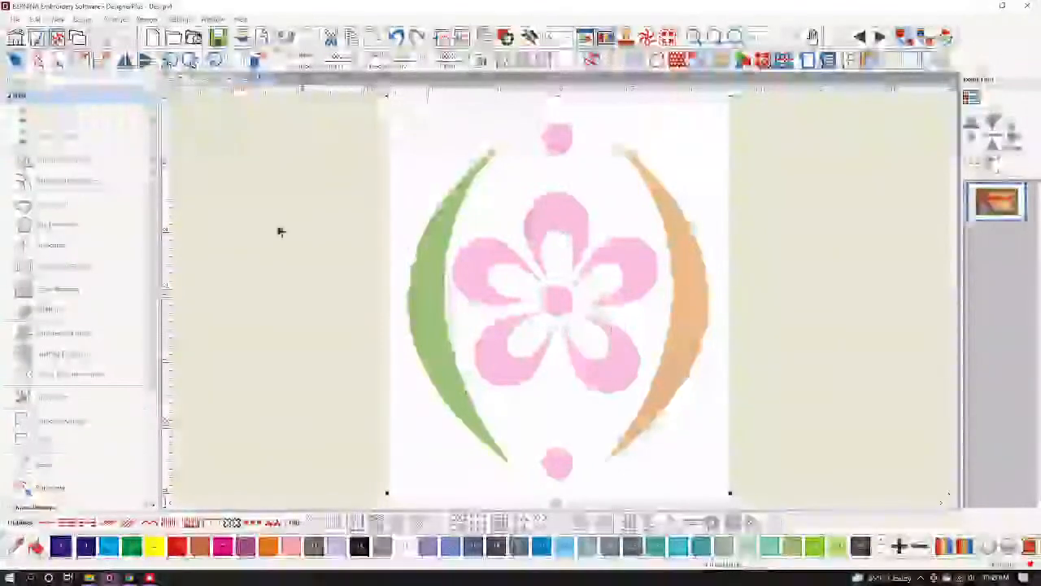
Swap the Edit toolbox for Digitize, pick the Block tool, and zoom to the flower.
{"action": "left_click", "coordinate": [49, 96]}
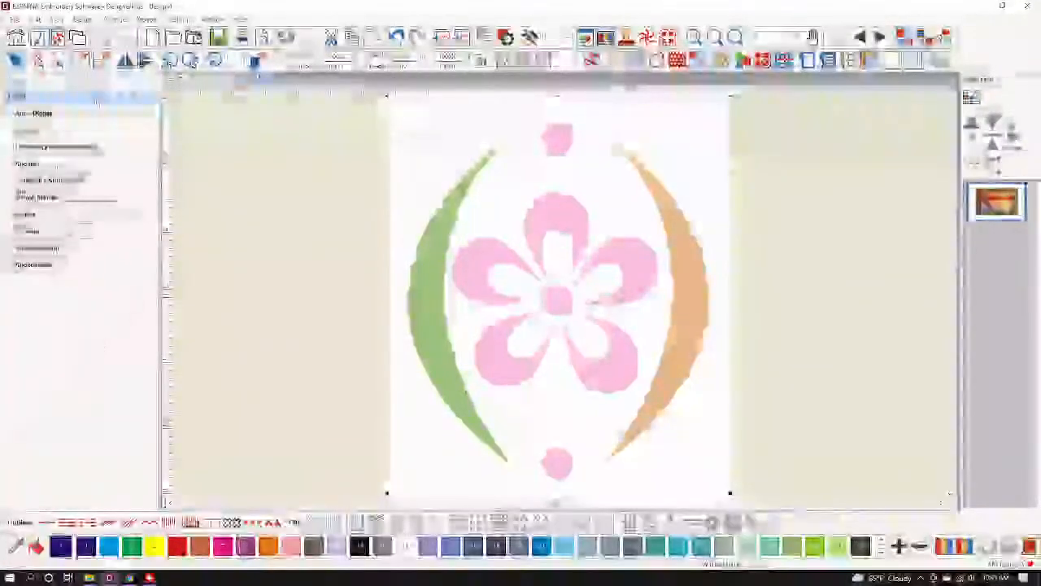
{"action": "left_click", "coordinate": [48, 130]}
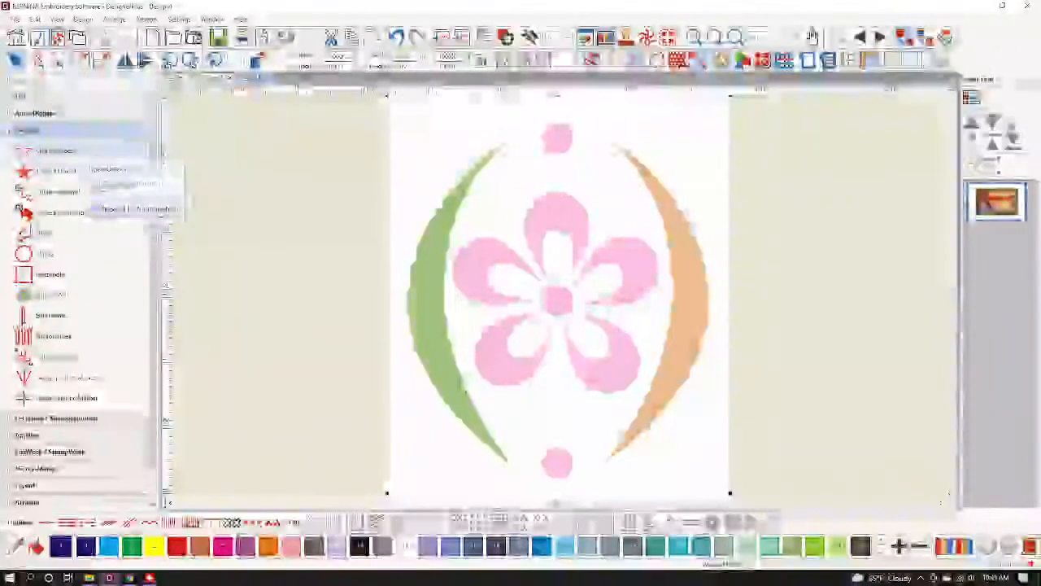
{"action": "left_click", "coordinate": [96, 233]}
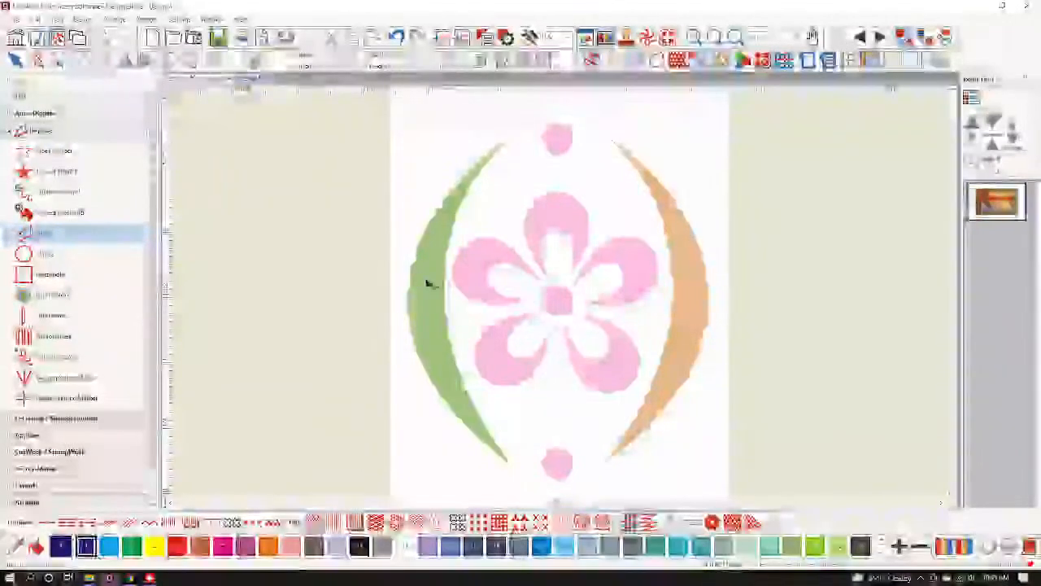
{"action": "scroll", "coordinate": [560, 298], "scroll_direction": "up", "scroll_amount": 4}
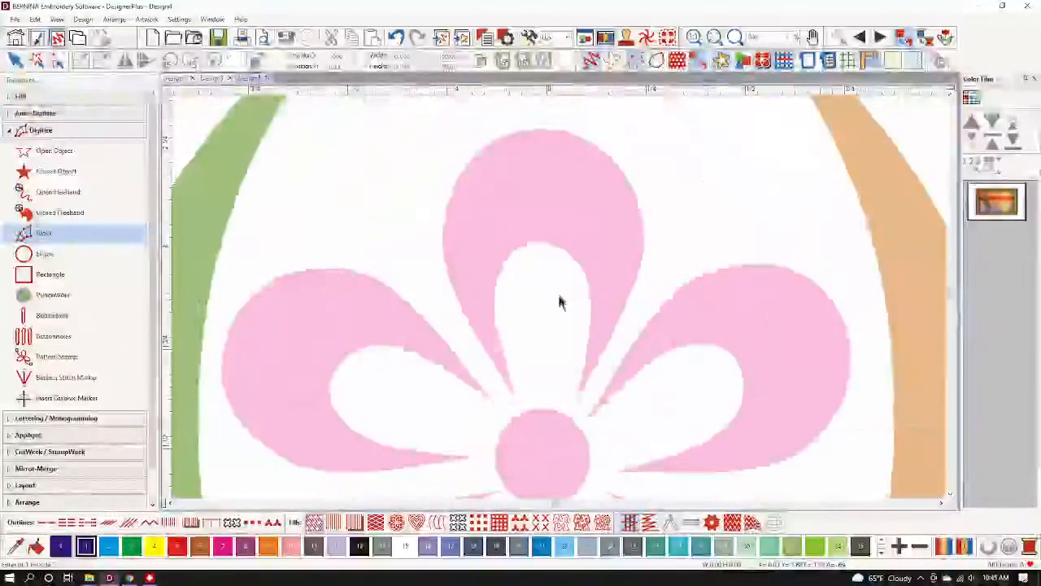
{"action": "scroll", "coordinate": [560, 302], "scroll_direction": "up", "scroll_amount": 1}
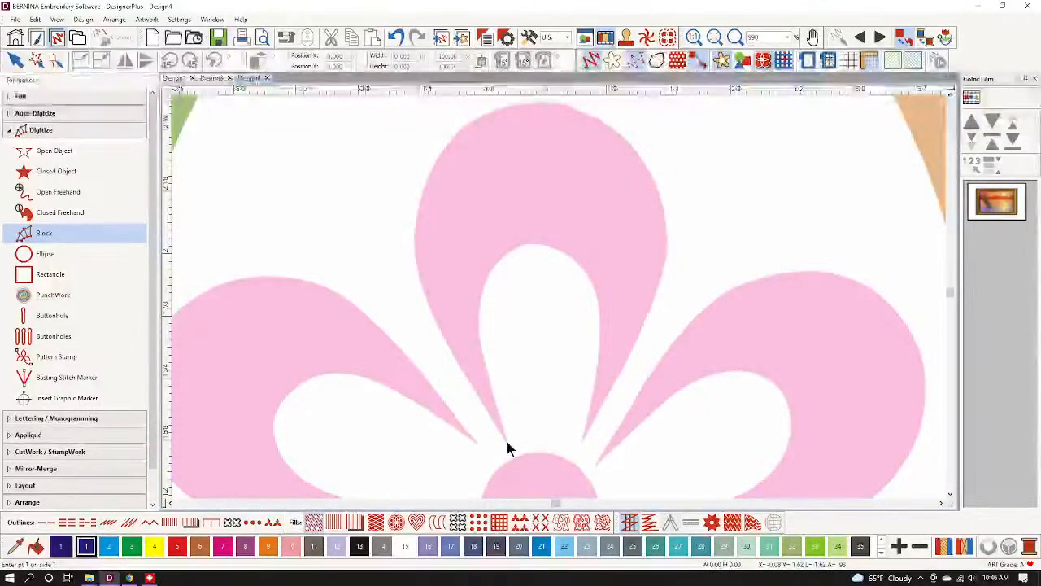
Trace the top petal's base and left side with alternating outer and inner block points.
{"action": "left_click", "coordinate": [504, 442]}
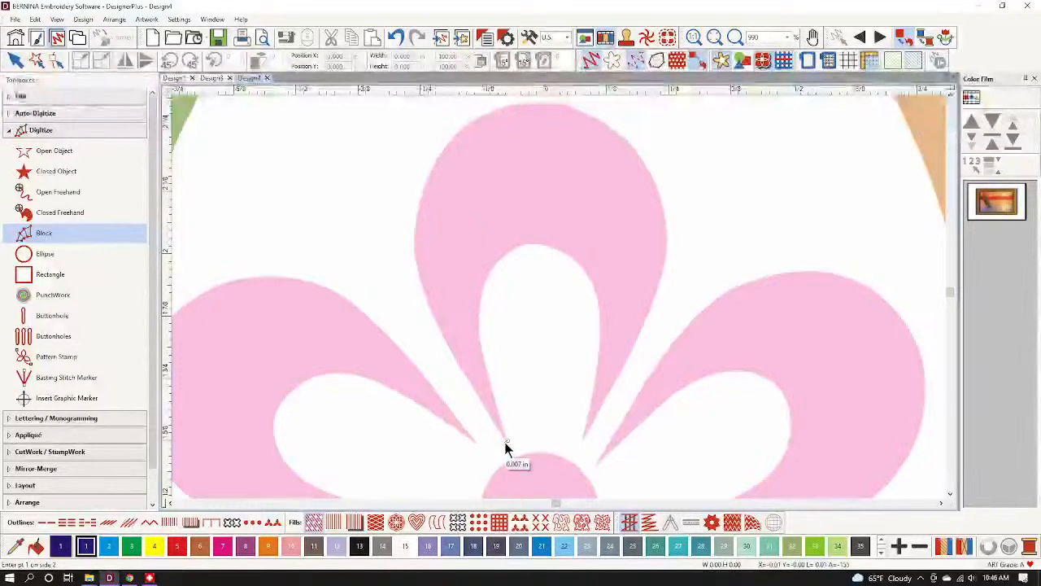
{"action": "left_click", "coordinate": [504, 442]}
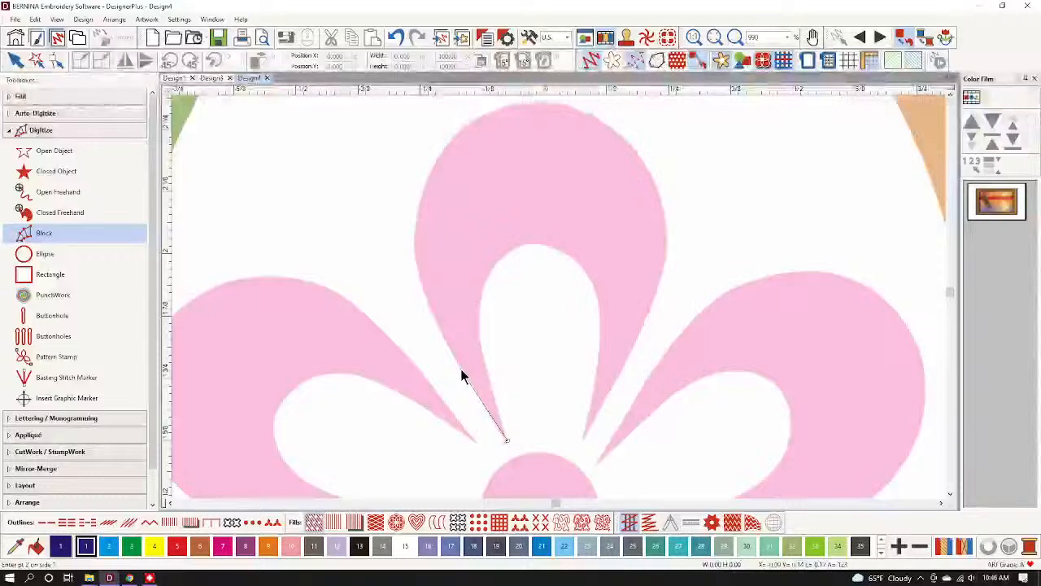
{"action": "left_click", "coordinate": [461, 370]}
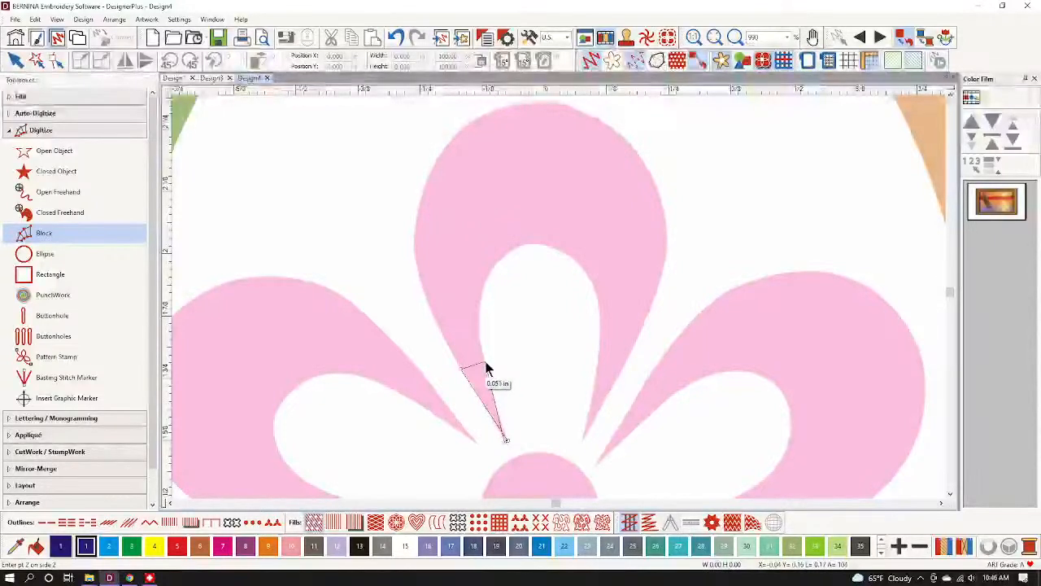
{"action": "left_click", "coordinate": [486, 368]}
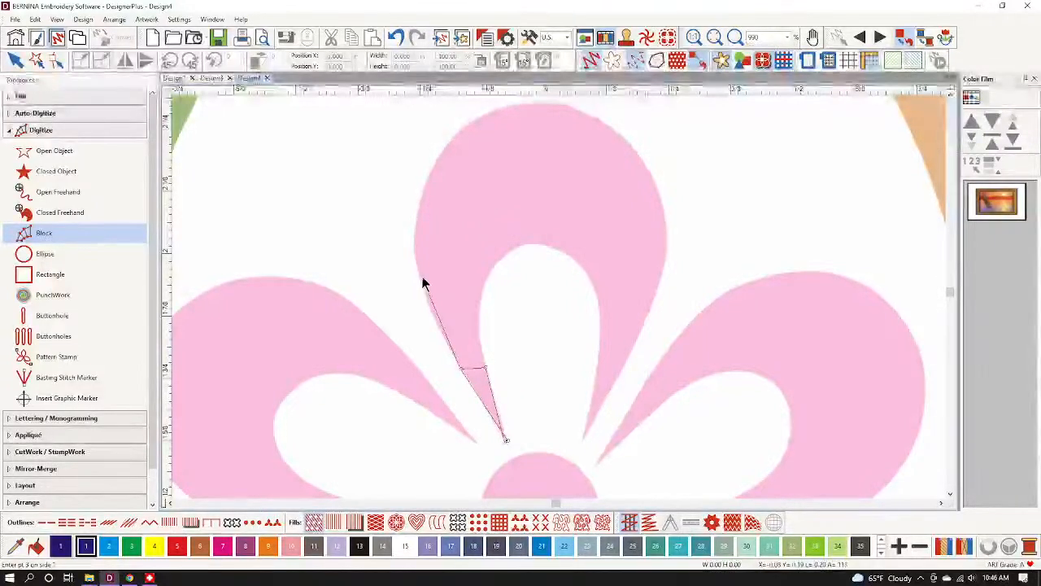
{"action": "left_click", "coordinate": [419, 276]}
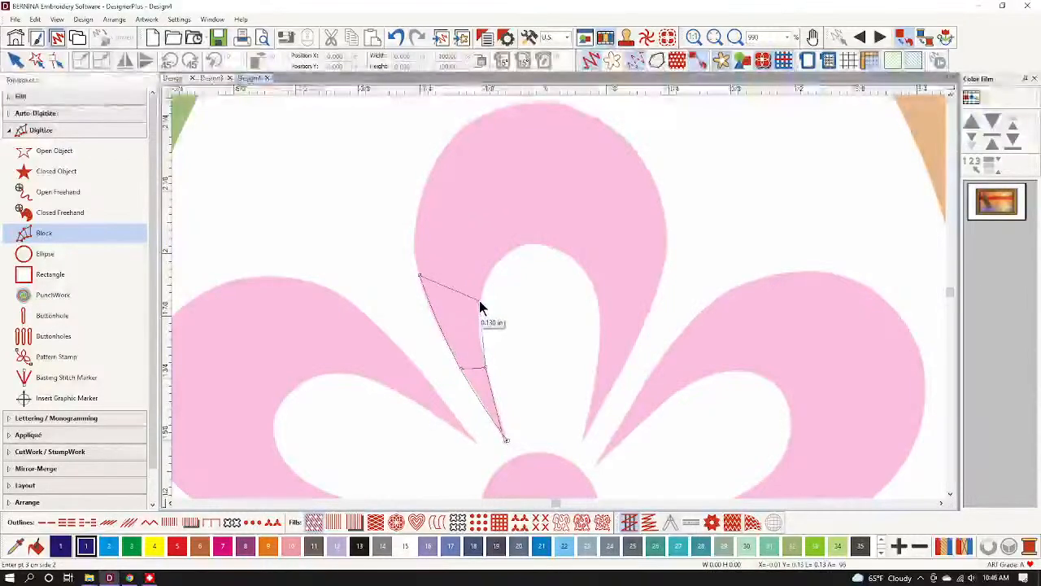
{"action": "left_click", "coordinate": [479, 301]}
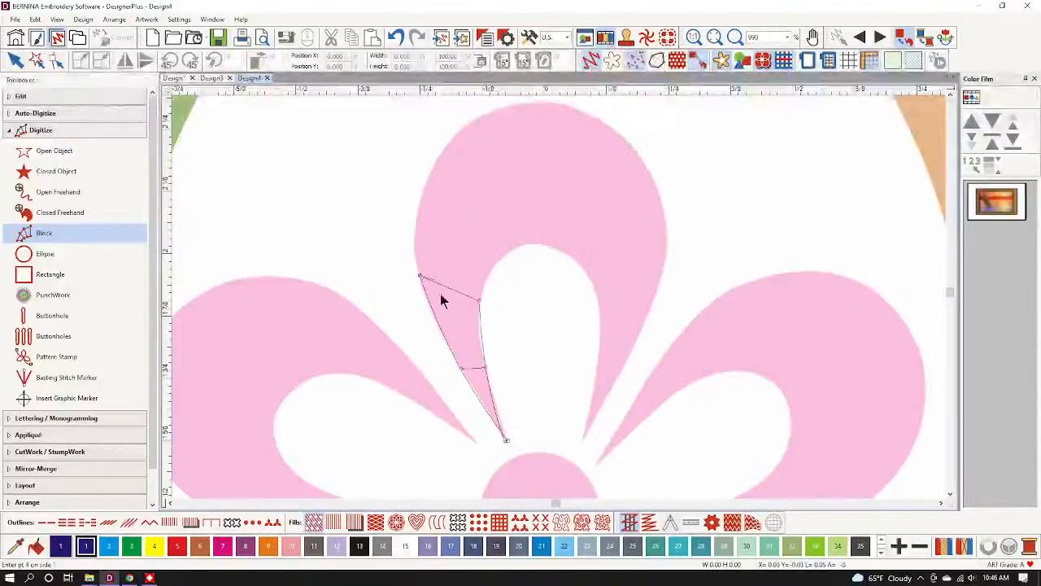
{"action": "left_click", "coordinate": [432, 170]}
{"action": "left_click", "coordinate": [502, 258]}
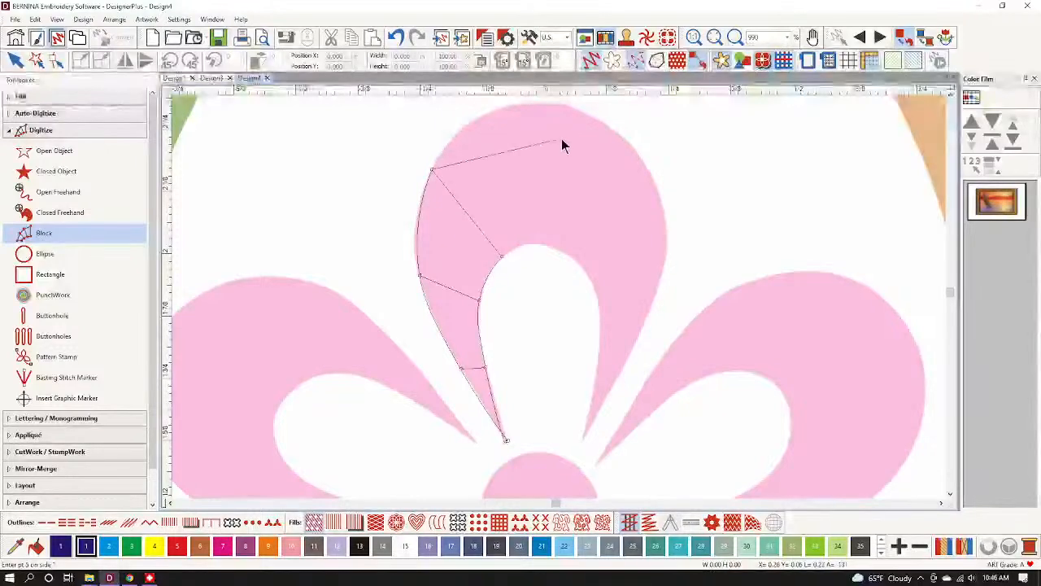
{"action": "scroll", "coordinate": [562, 138], "scroll_direction": "up", "scroll_amount": 2}
Trace the petal's top and right side to the lower tip and generate the block stitches.
{"action": "left_click", "coordinate": [536, 194]}
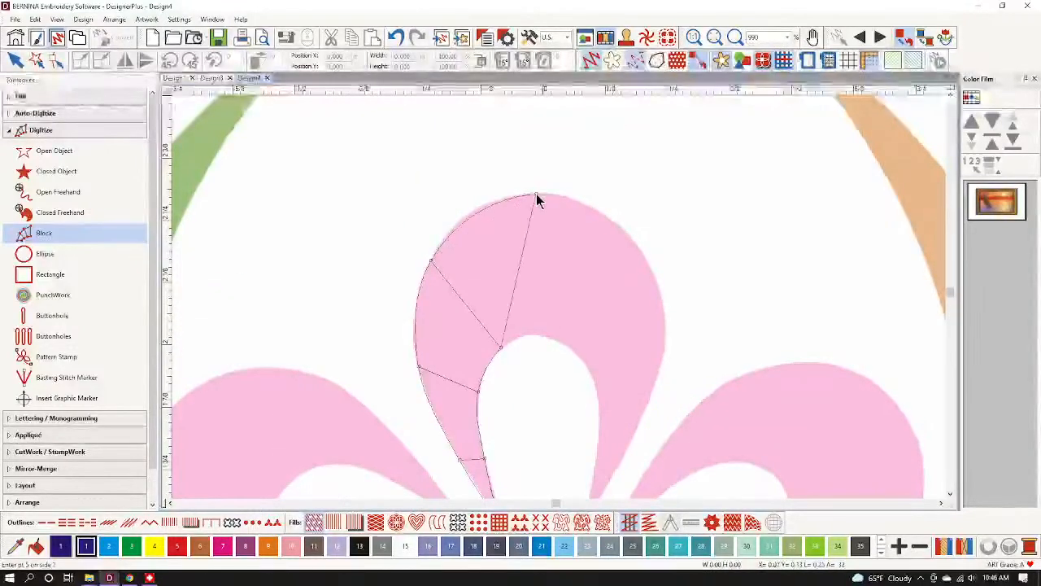
{"action": "left_click", "coordinate": [537, 335]}
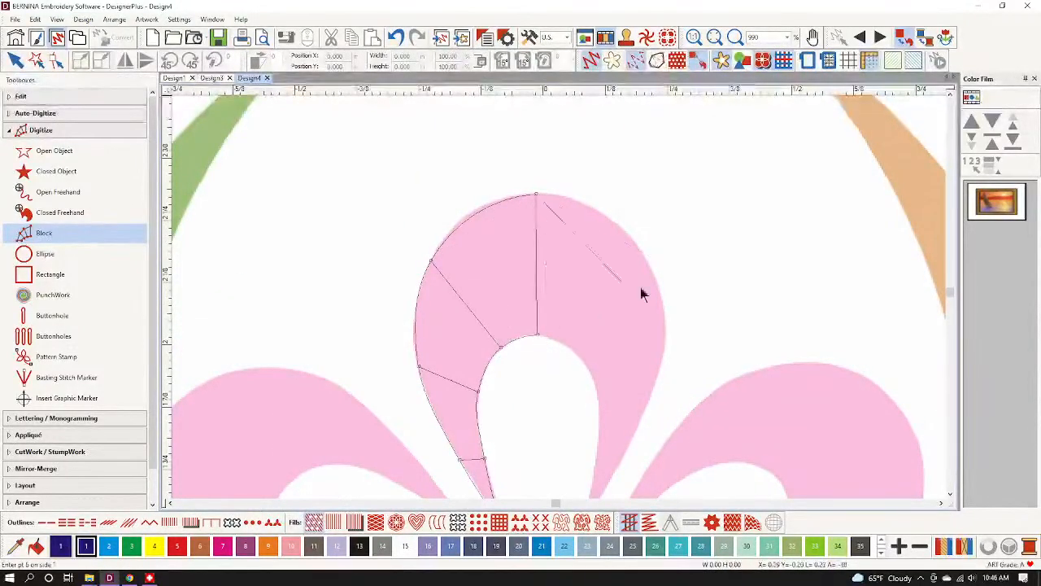
{"action": "left_click", "coordinate": [627, 234]}
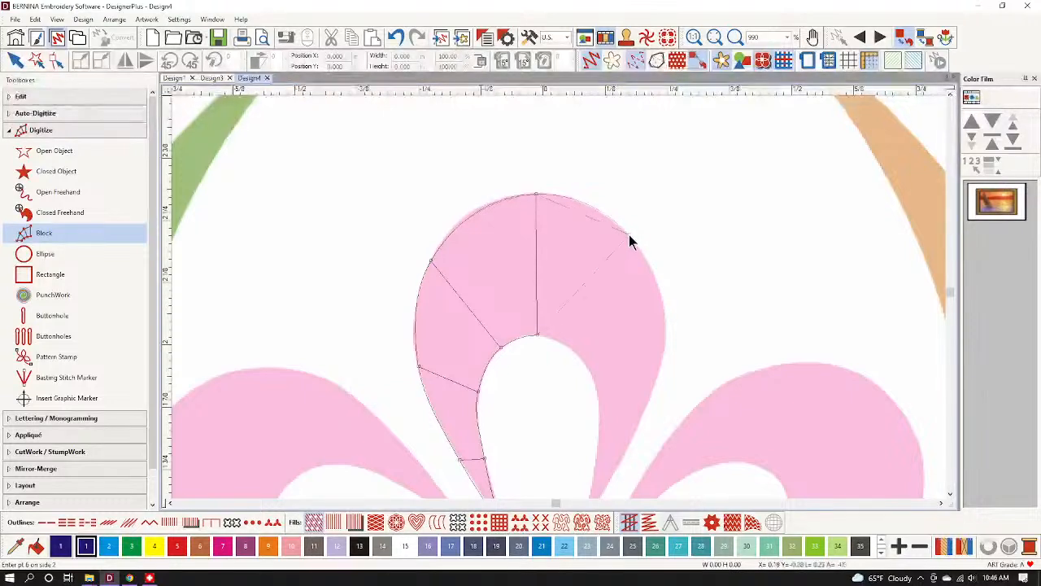
{"action": "left_click", "coordinate": [571, 348]}
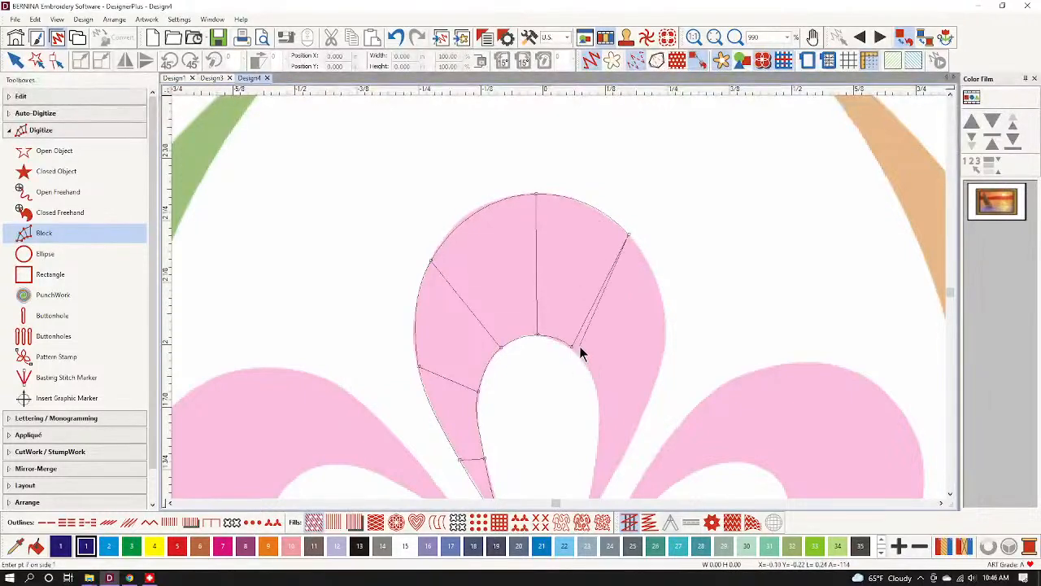
{"action": "left_click", "coordinate": [663, 359]}
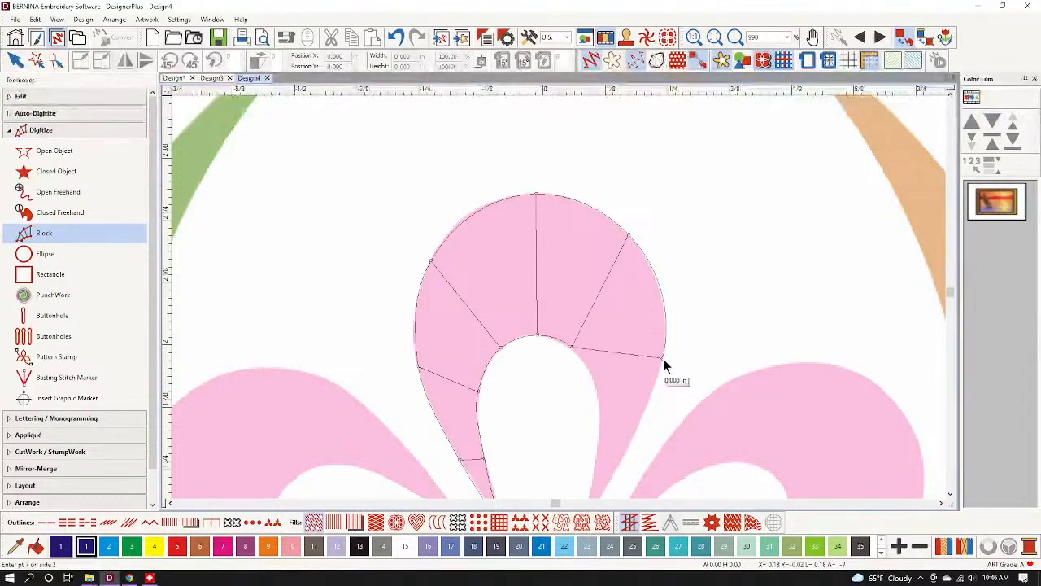
{"action": "left_click", "coordinate": [596, 387]}
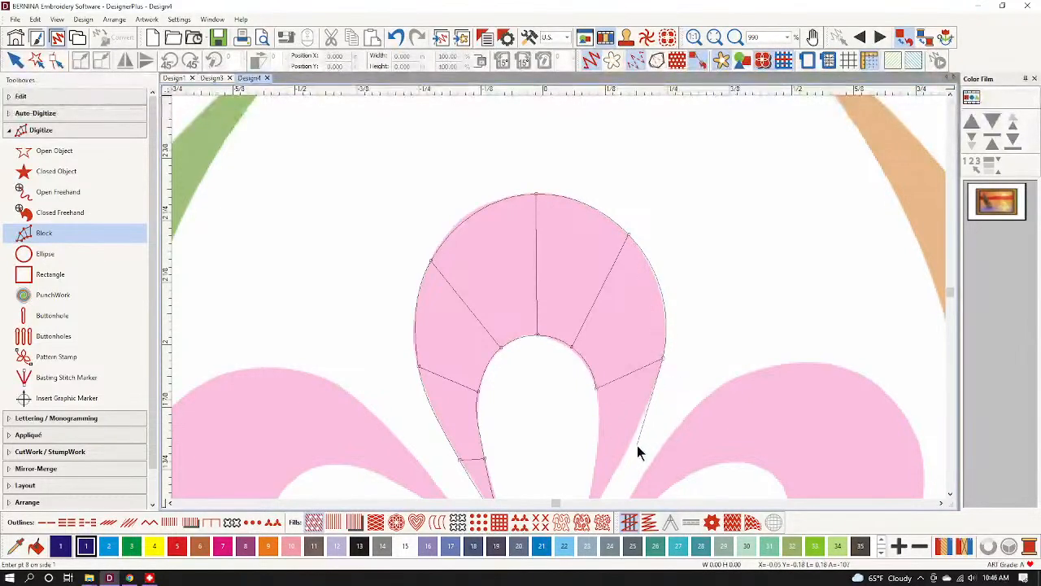
{"action": "left_click", "coordinate": [598, 452]}
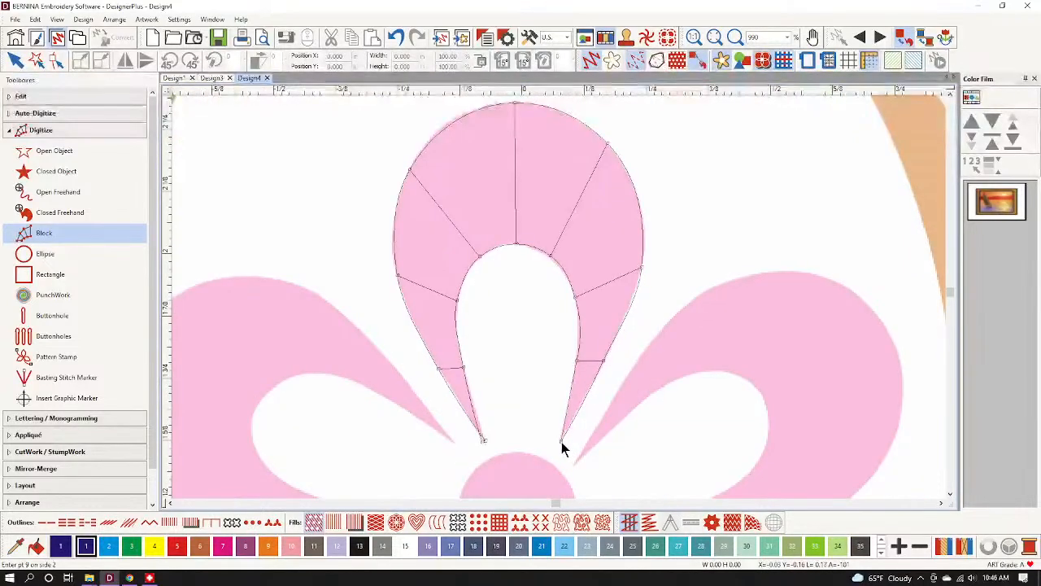
{"action": "left_click", "coordinate": [560, 441]}
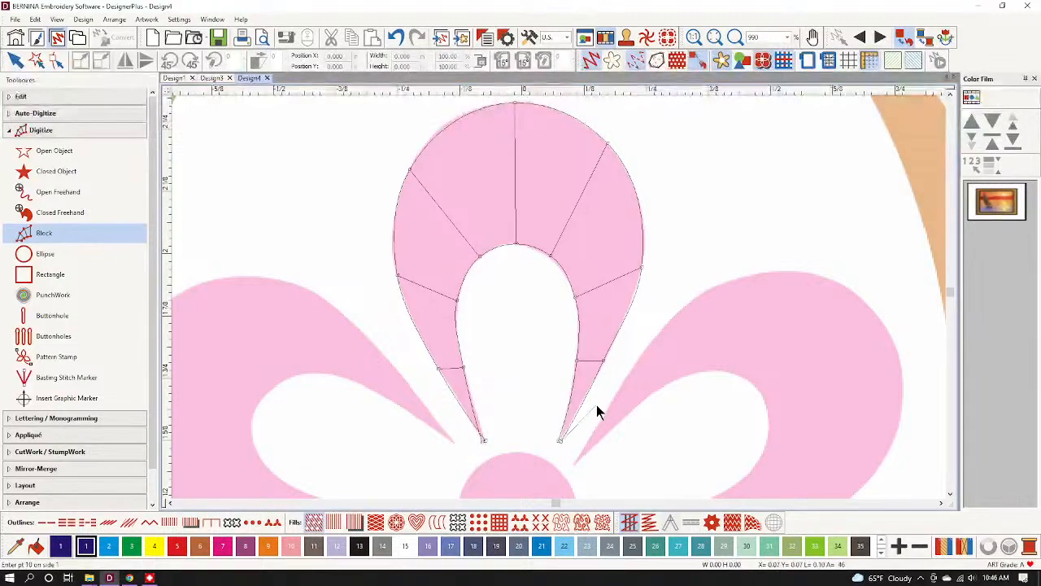
{"action": "key", "text": "Return"}
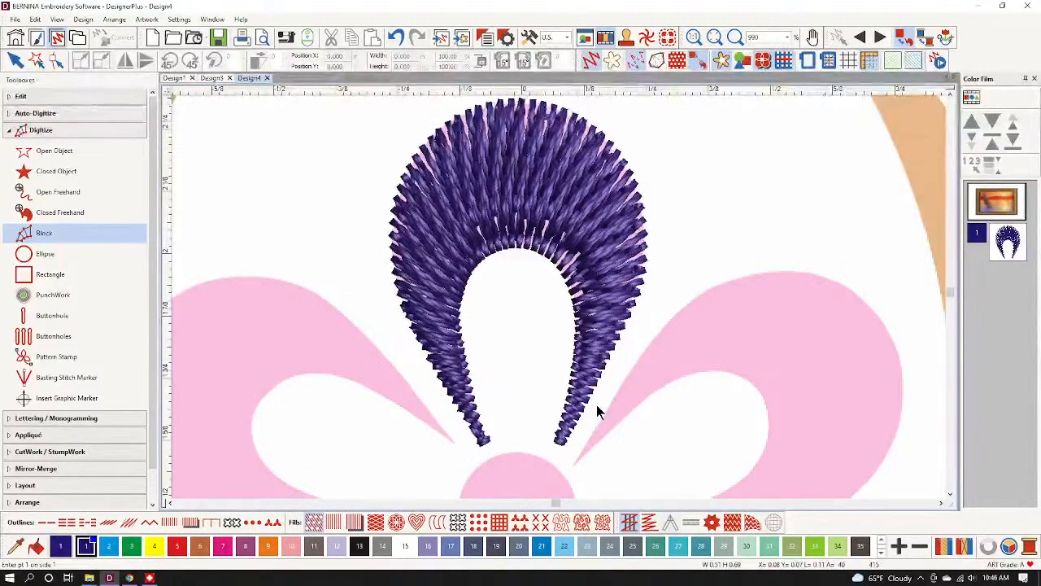
Give the petal a plain satin fill in pink, then start a Wreath repeat of it.
{"action": "key", "text": "Escape"}
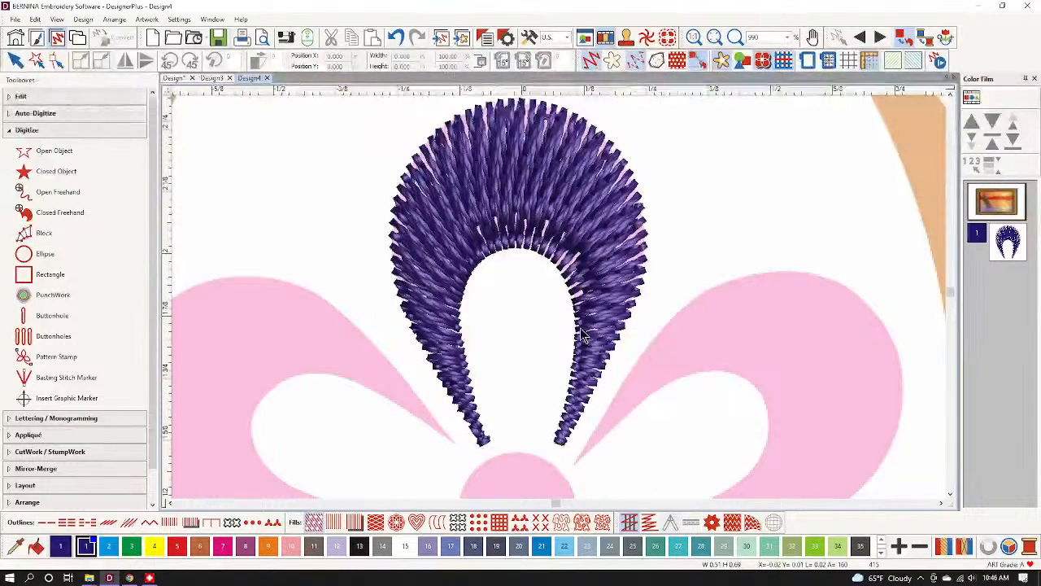
{"action": "left_click", "coordinate": [458, 251]}
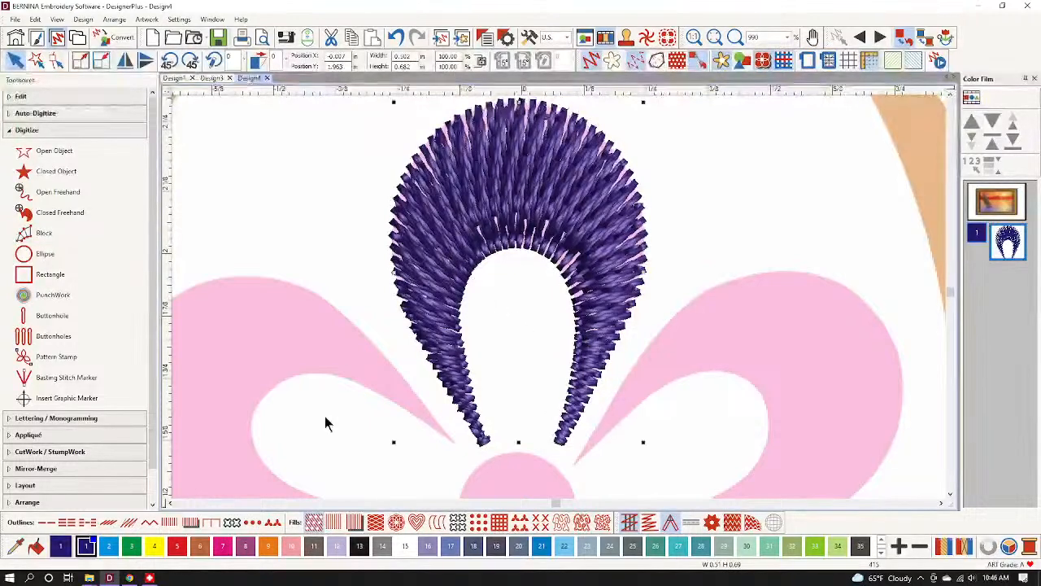
{"action": "left_click", "coordinate": [335, 525]}
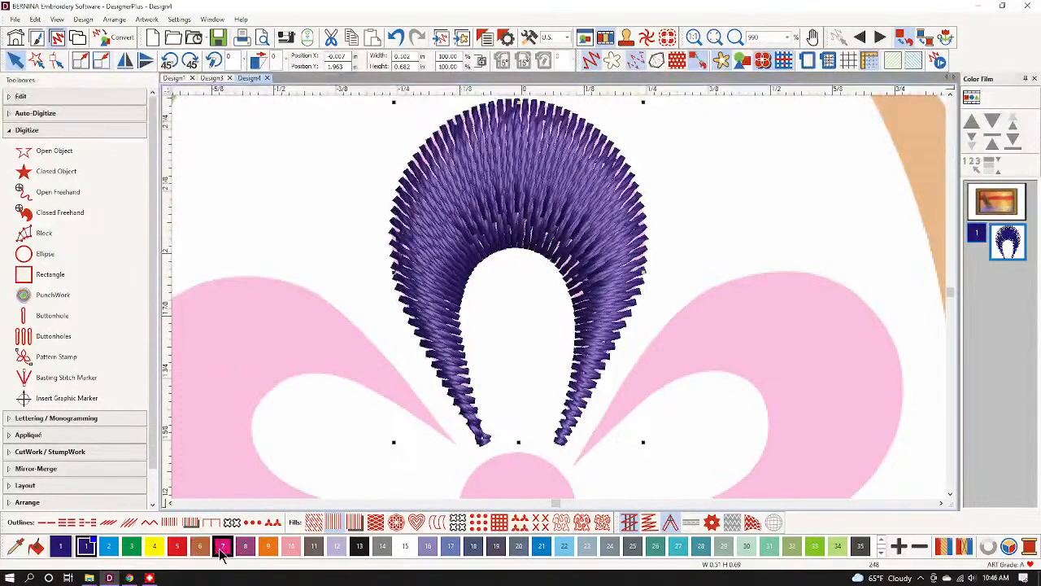
{"action": "left_click", "coordinate": [221, 546]}
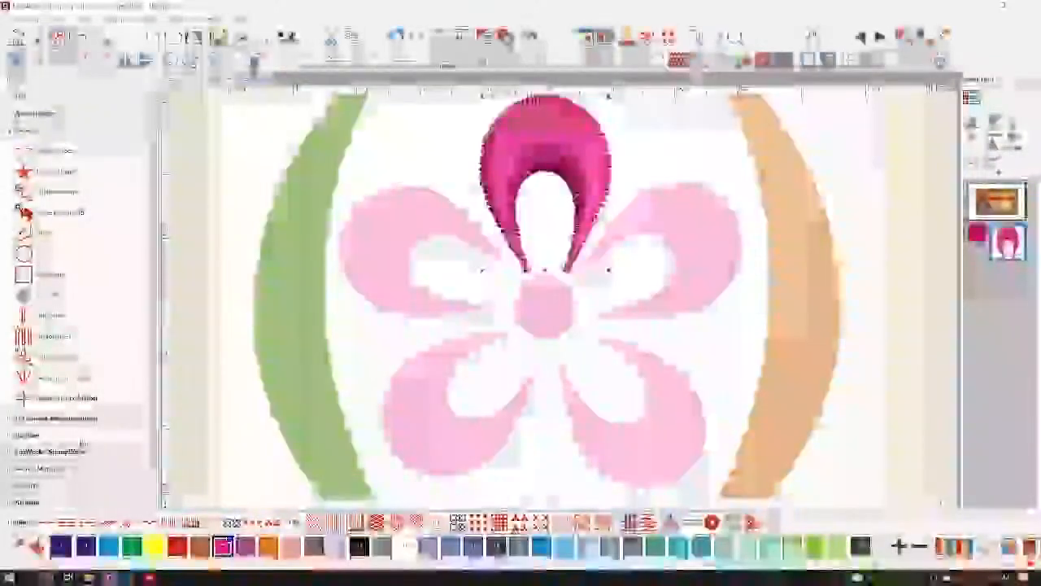
{"action": "left_click", "coordinate": [69, 468]}
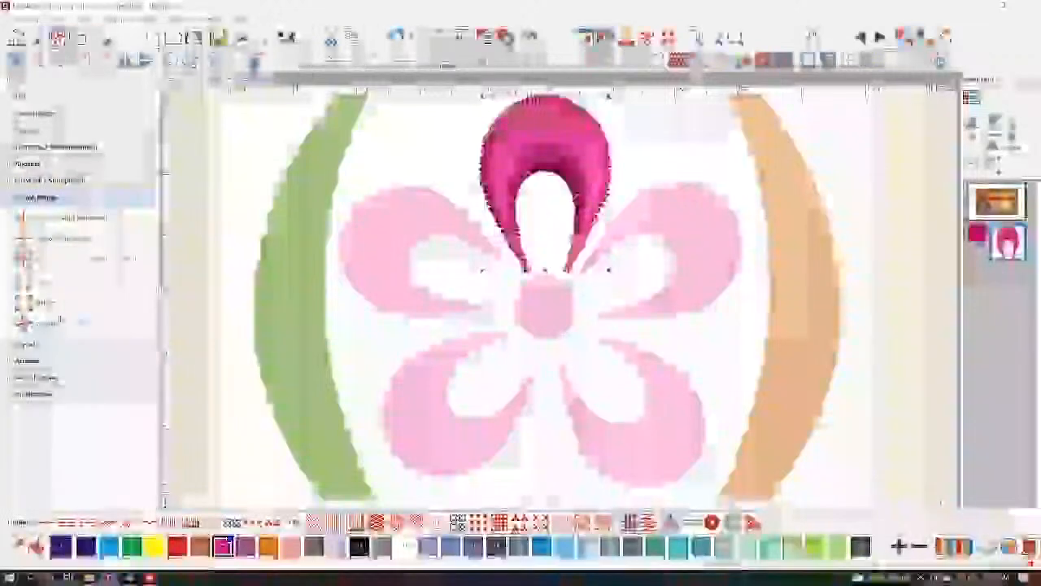
{"action": "left_click", "coordinate": [62, 324]}
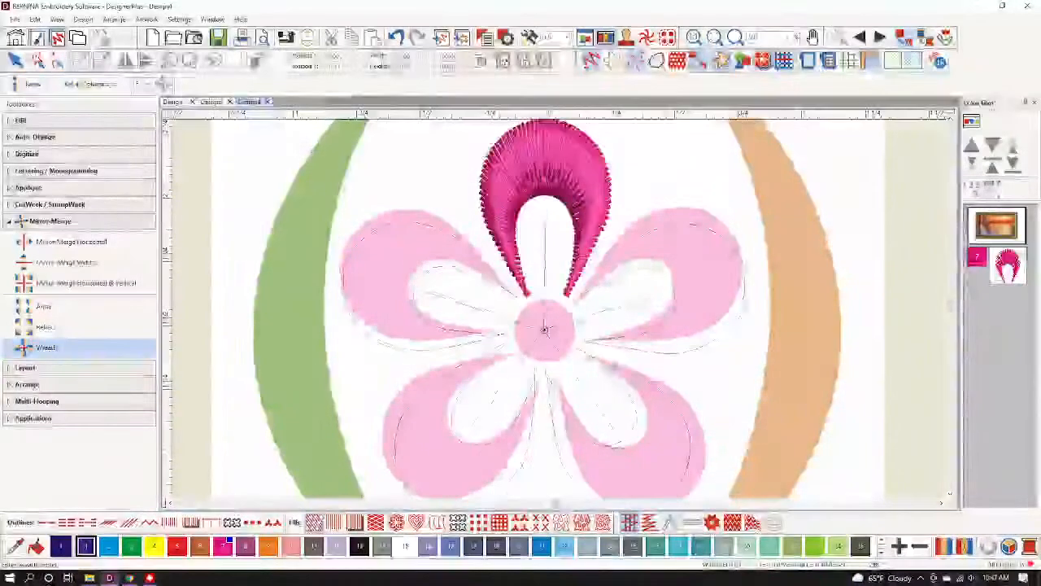
Cancel the wreath, reshape the petal's lower tip node slightly right, and restart the Wreath.
{"action": "left_click", "coordinate": [548, 334]}
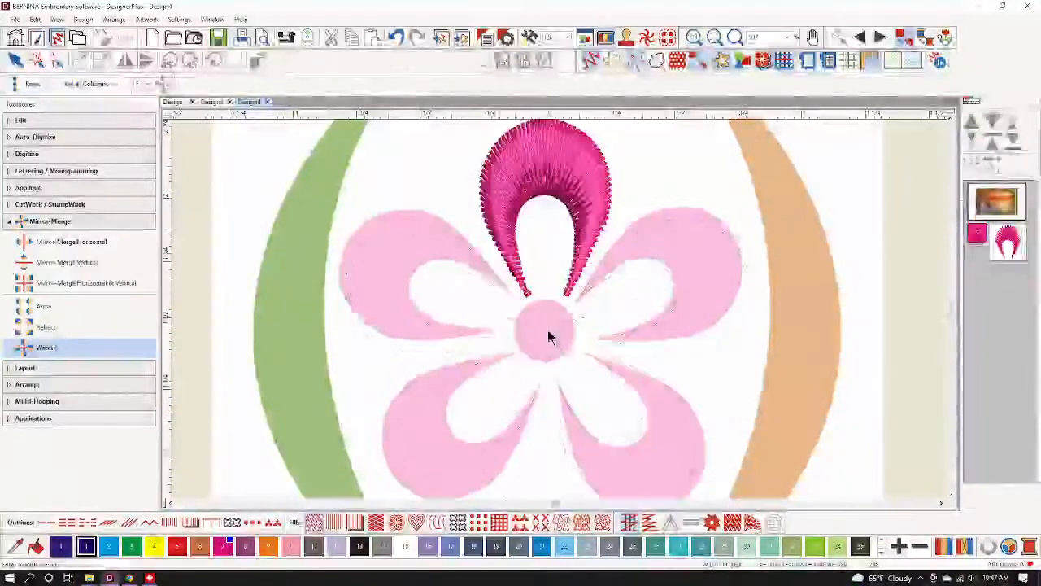
{"action": "left_click", "coordinate": [525, 273]}
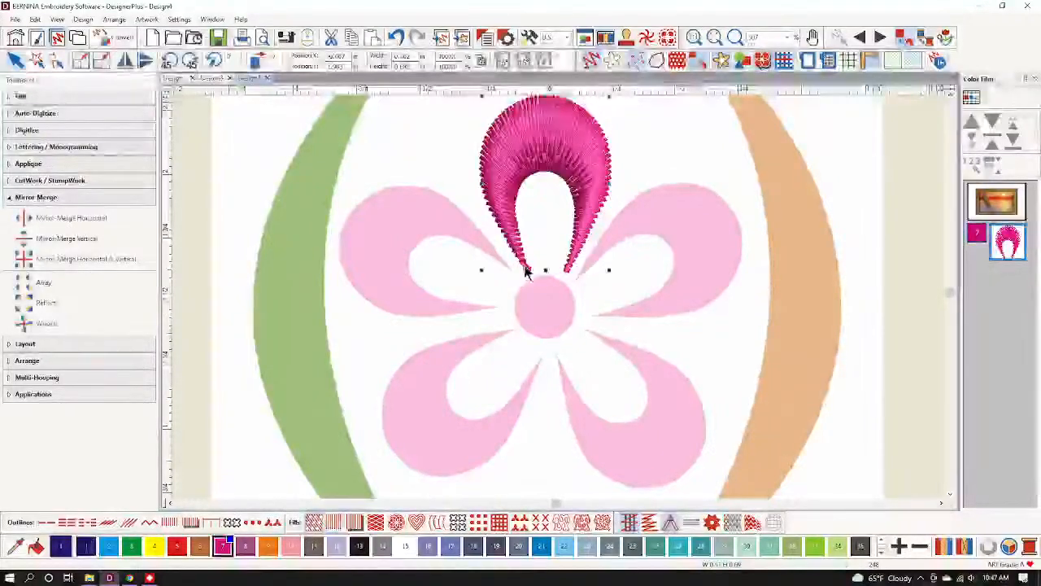
{"action": "left_click", "coordinate": [57, 61]}
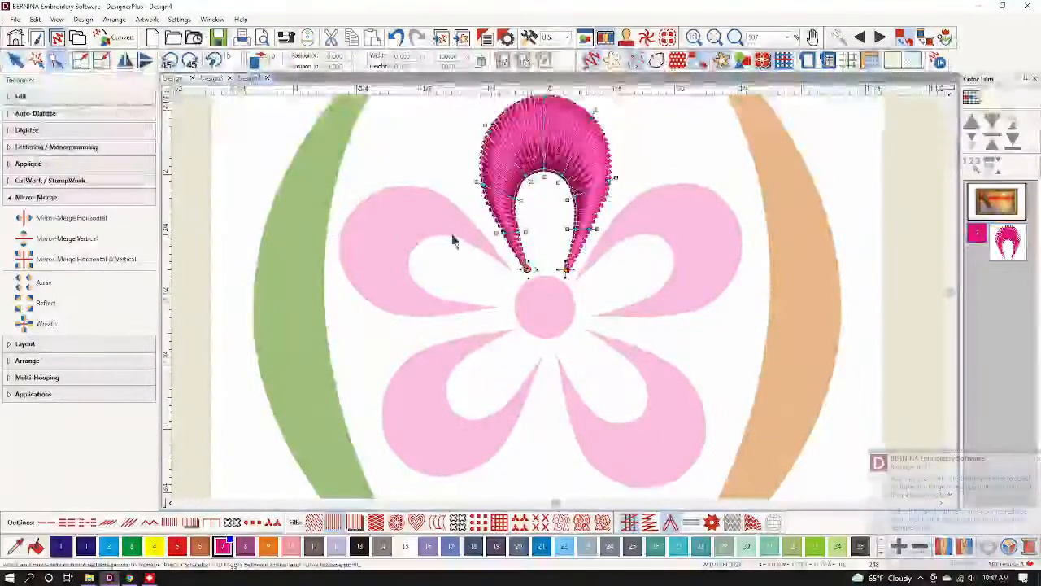
{"action": "scroll", "coordinate": [567, 270], "scroll_direction": "up", "scroll_amount": 8}
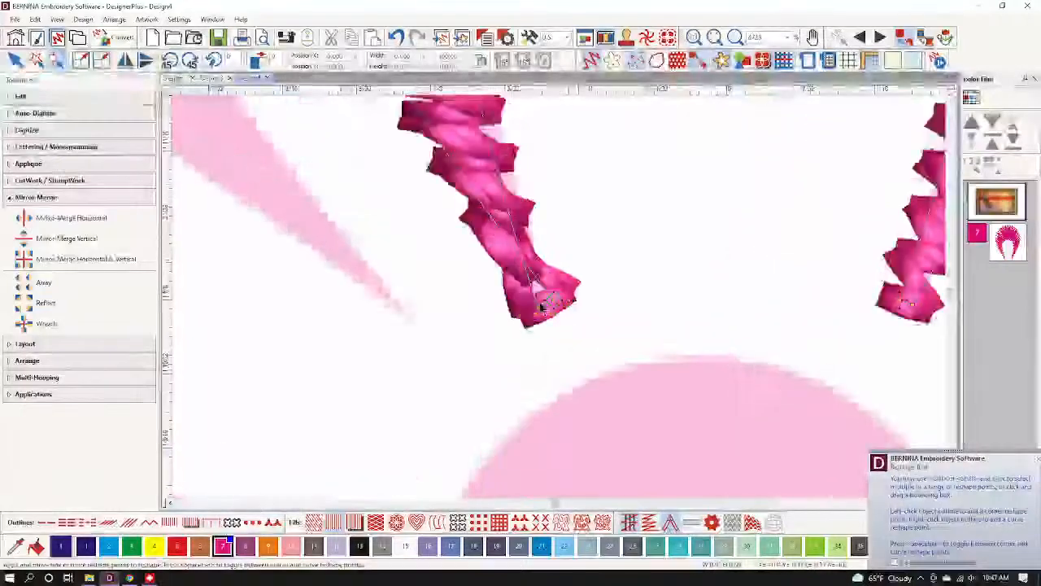
{"action": "mouse_move", "coordinate": [547, 303]}
{"action": "left_mouse_down"}
{"action": "mouse_move", "coordinate": [560, 298]}
{"action": "mouse_move", "coordinate": [541, 304]}
{"action": "mouse_move", "coordinate": [552, 291]}
{"action": "left_mouse_up"}
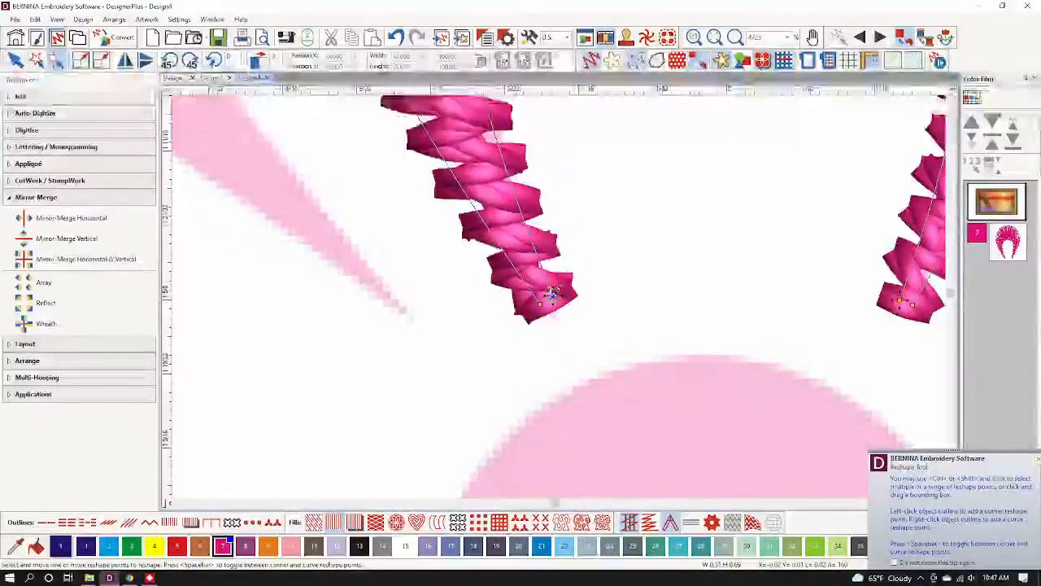
{"action": "scroll", "coordinate": [553, 260], "scroll_direction": "down", "scroll_amount": 10}
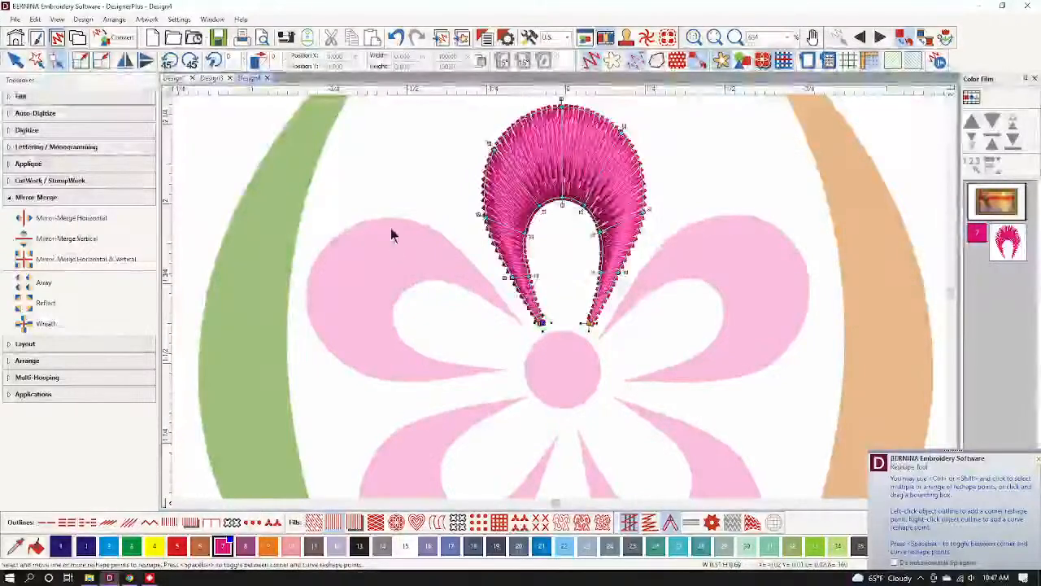
{"action": "left_click", "coordinate": [15, 60]}
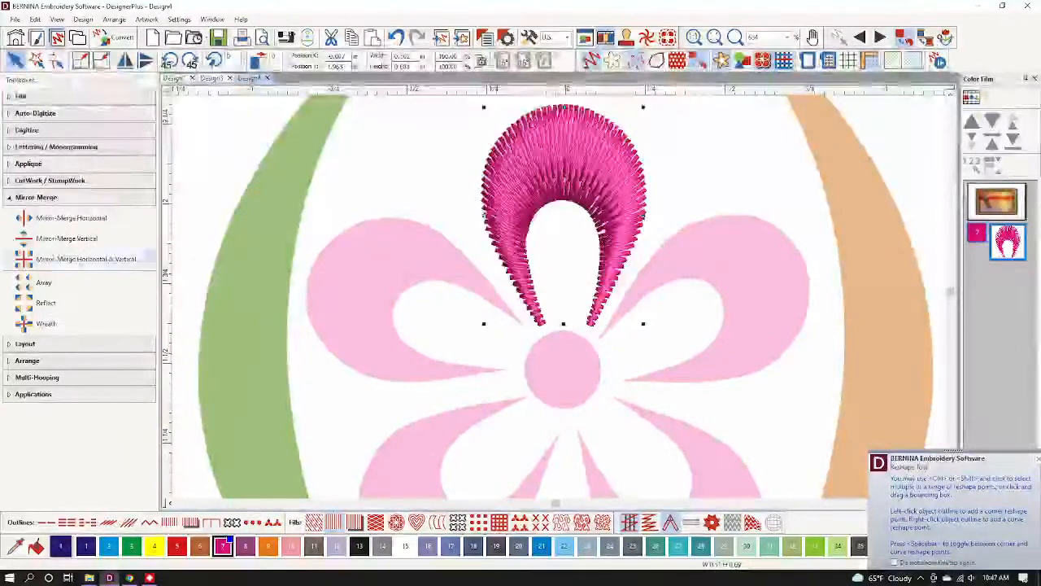
{"action": "left_click", "coordinate": [54, 325]}
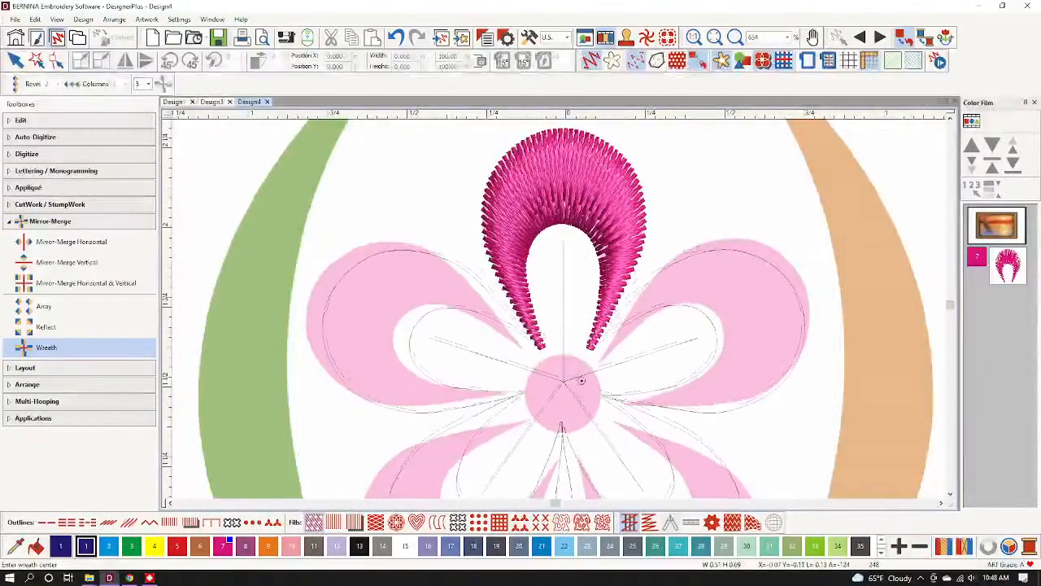
Place the wreath at the flower's centre, keeping overlapping petals unmerged.
{"action": "left_click", "coordinate": [582, 381]}
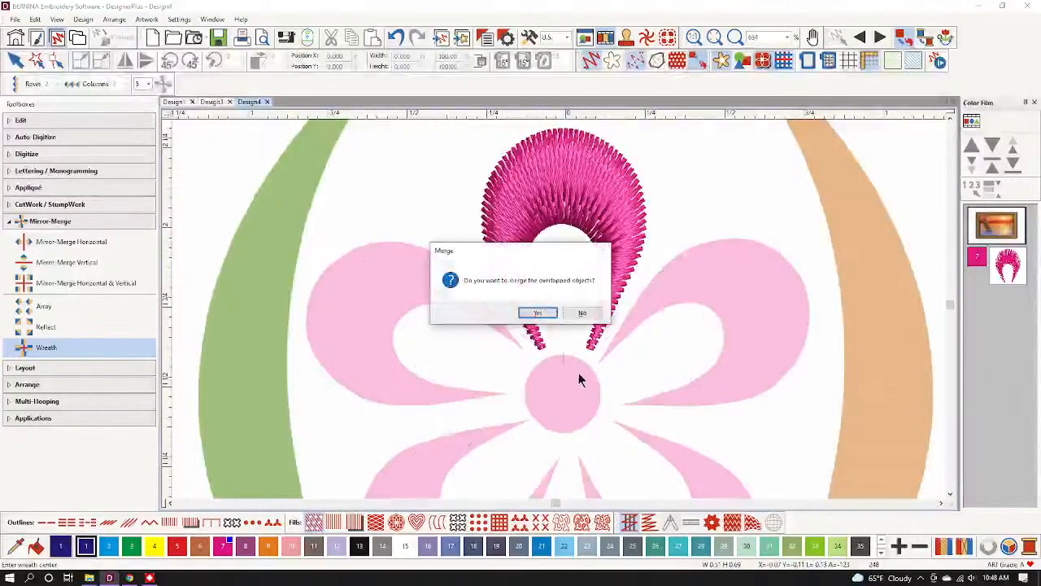
{"action": "left_click", "coordinate": [583, 314]}
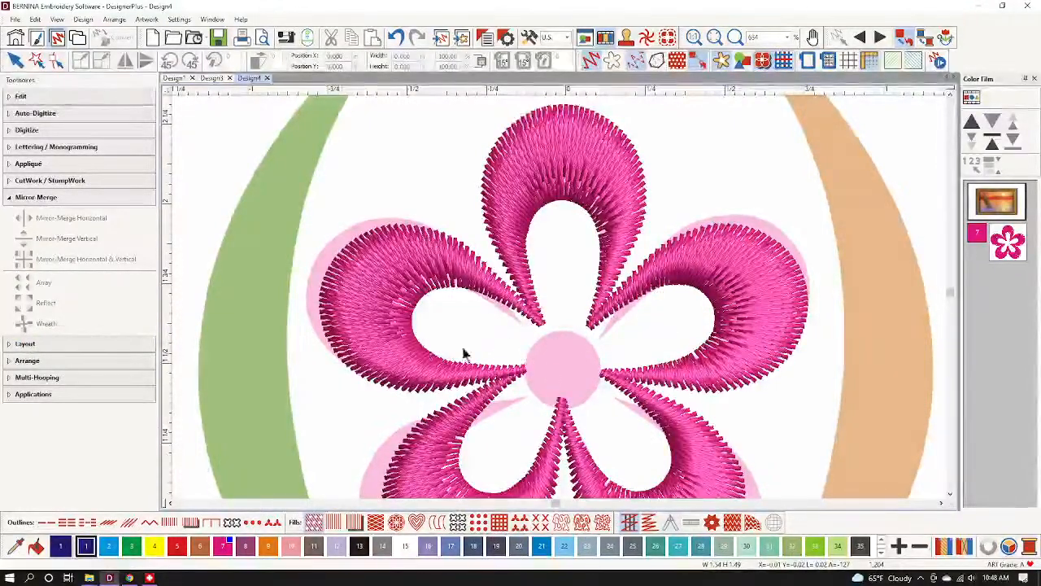
{"action": "left_click", "coordinate": [55, 134]}
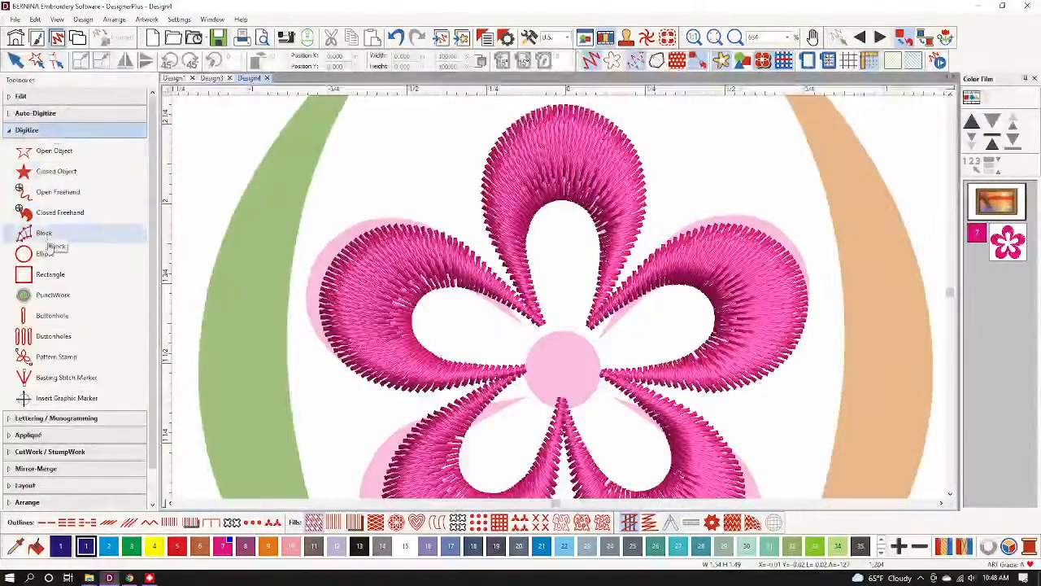
Draw a colour 7 pink satin circle over the flower's centre with the Ellipse tool.
{"action": "left_click", "coordinate": [64, 257]}
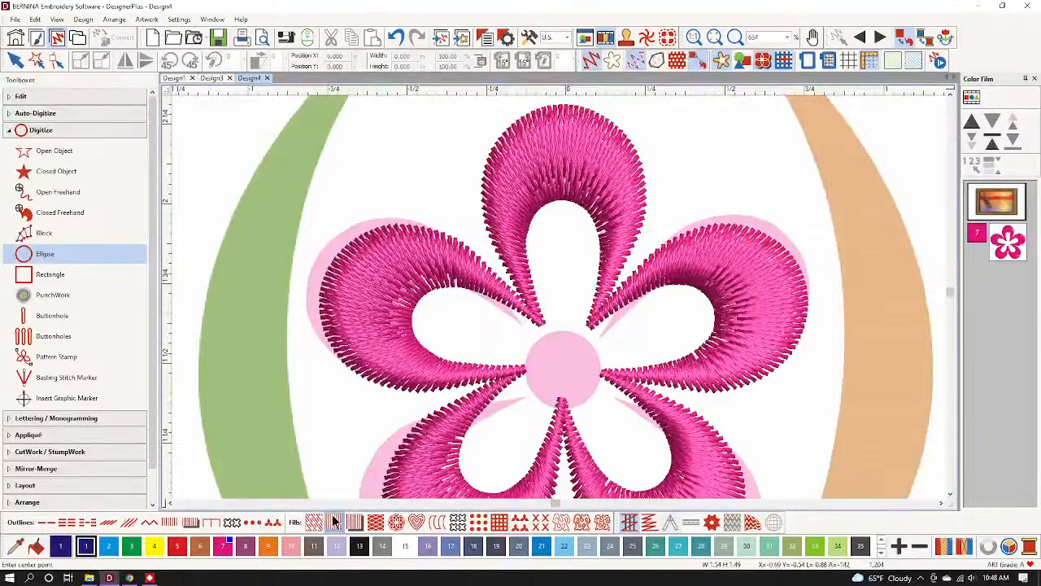
{"action": "left_click", "coordinate": [222, 545]}
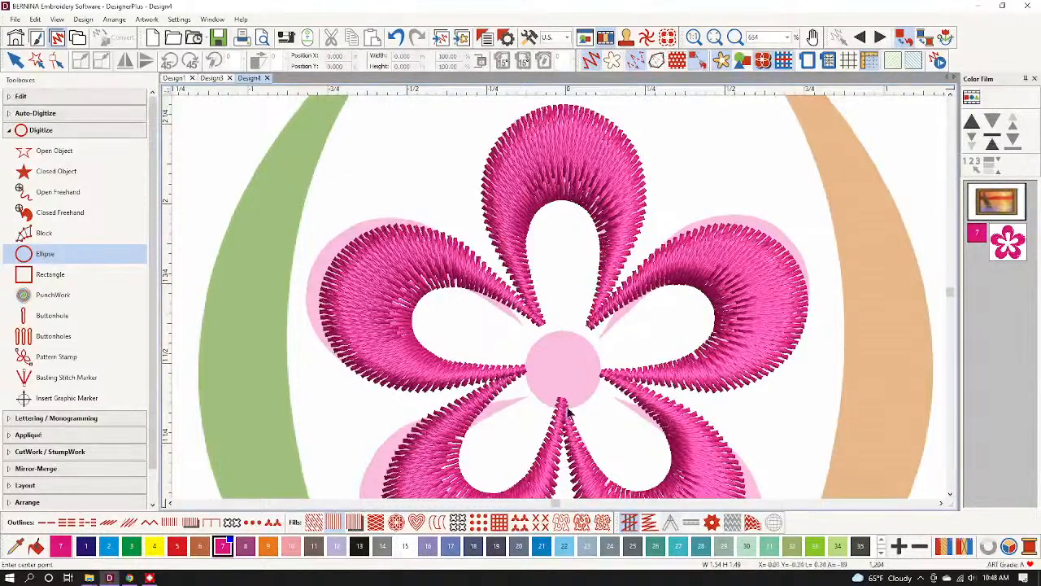
{"action": "left_click", "coordinate": [562, 358]}
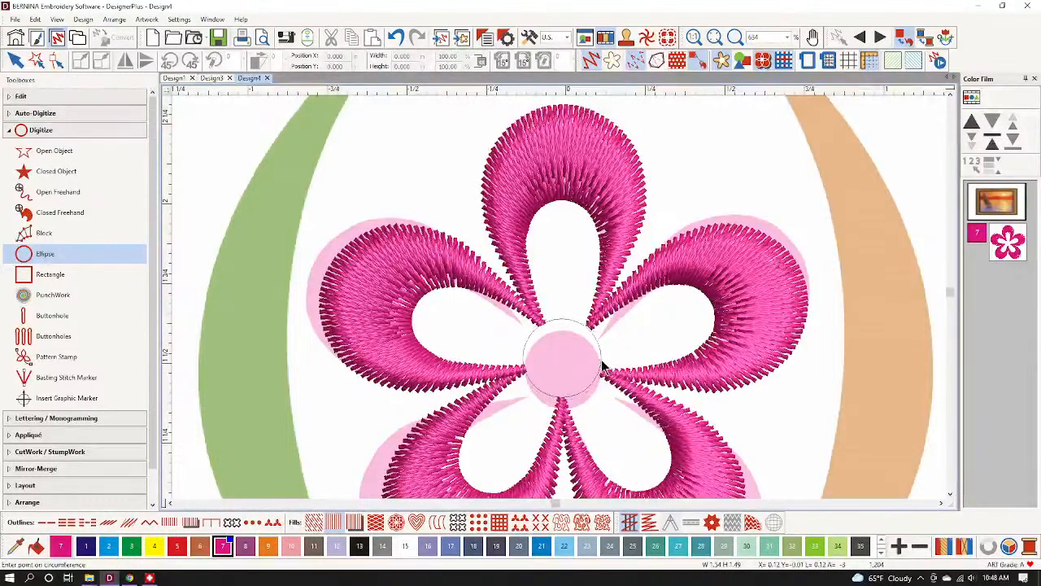
{"action": "left_click", "coordinate": [602, 369]}
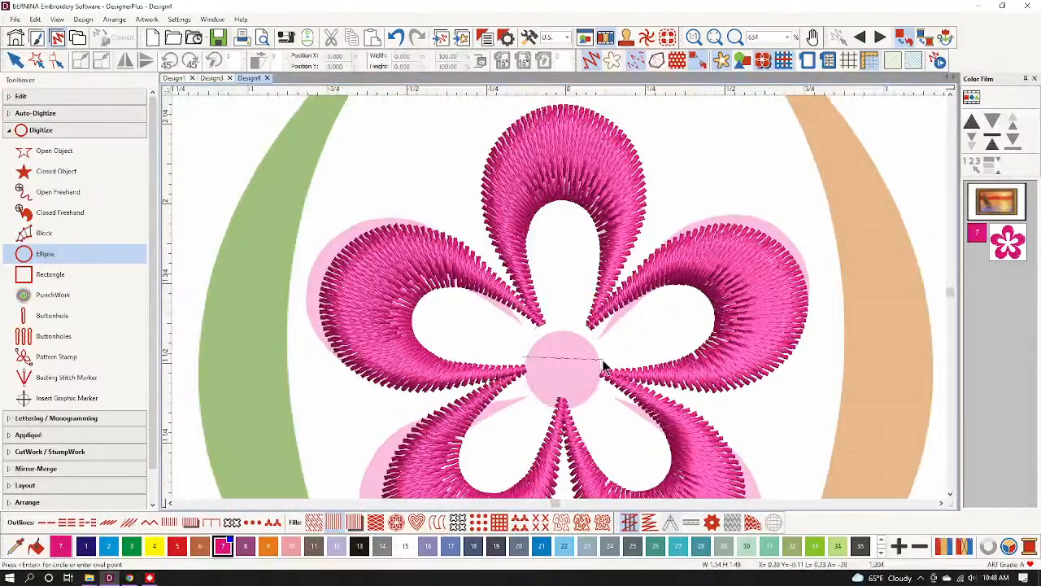
{"action": "key", "text": "Return"}
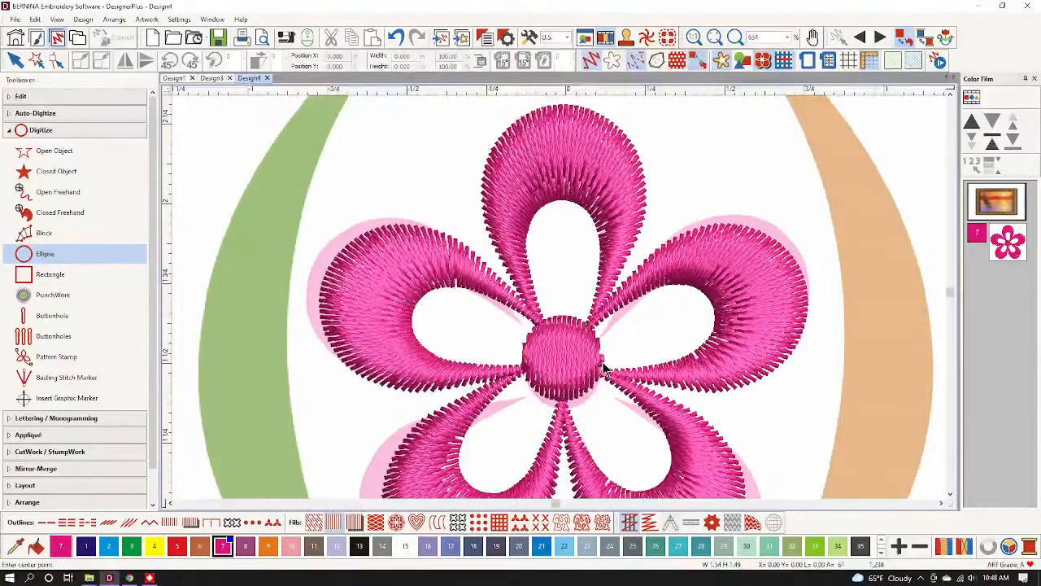
{"action": "key", "text": "Escape"}
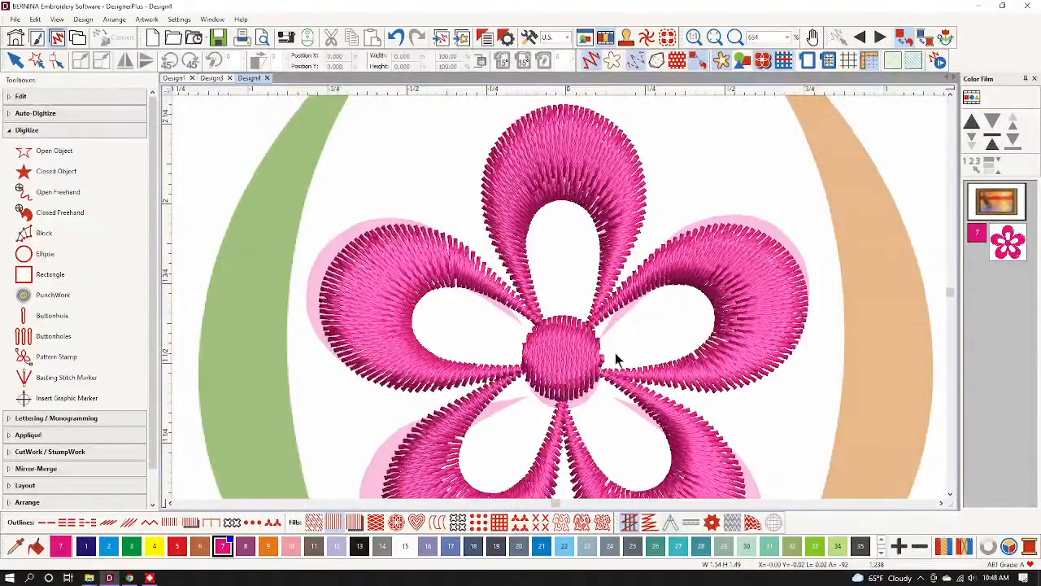
Select the new centre circle and nudge it slightly down and right into place.
{"action": "left_click", "coordinate": [580, 373]}
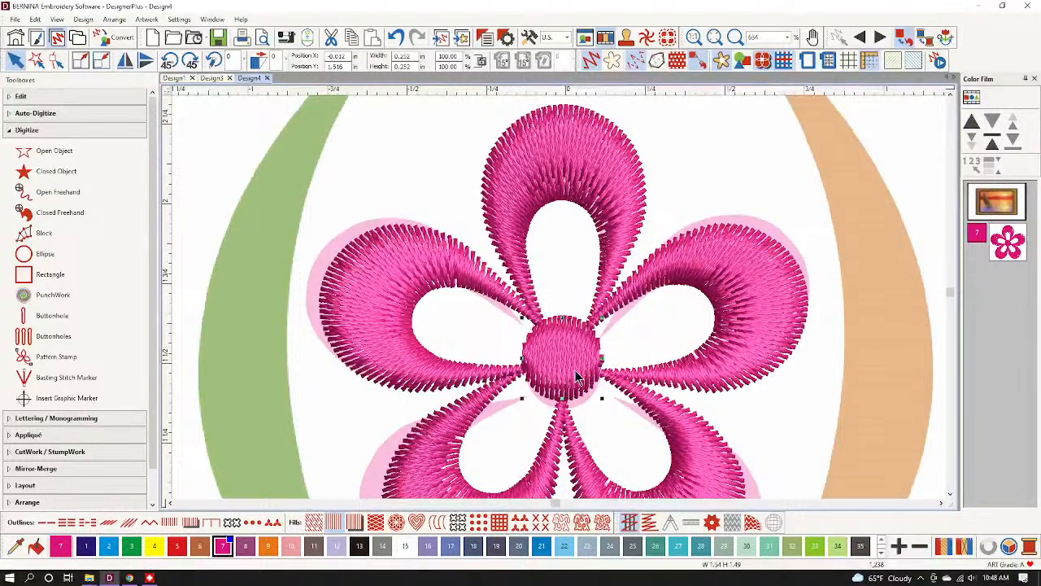
{"action": "key", "text": "Down"}
{"action": "key", "text": "Down"}
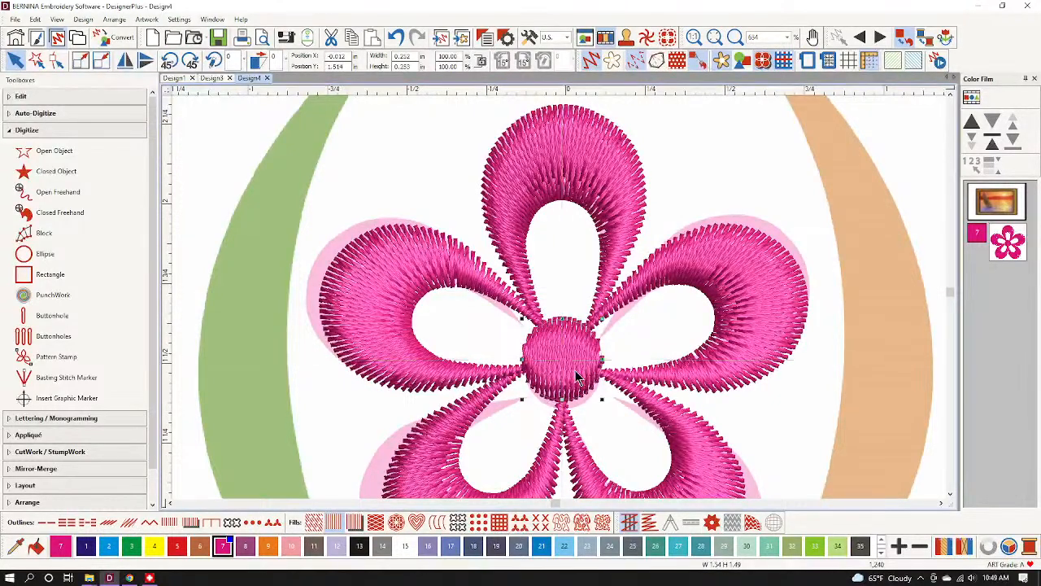
{"action": "key", "text": "Right"}
{"action": "key", "text": "Down"}
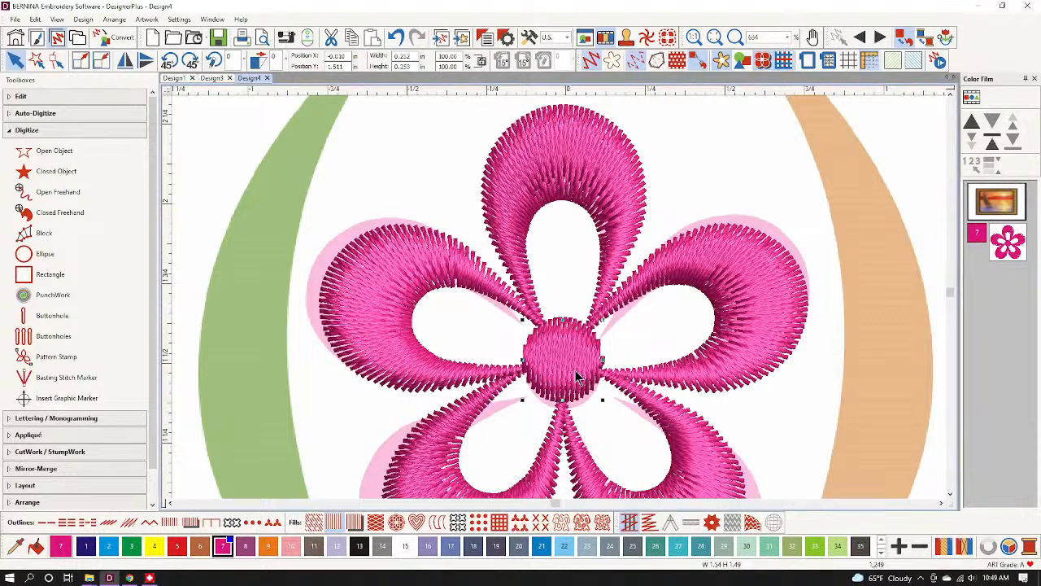
Turn off Show Artwork, zoom to fit the flower, and replay its stitching in the Stitch Player.
{"action": "scroll", "coordinate": [547, 359], "scroll_direction": "down", "scroll_amount": 3}
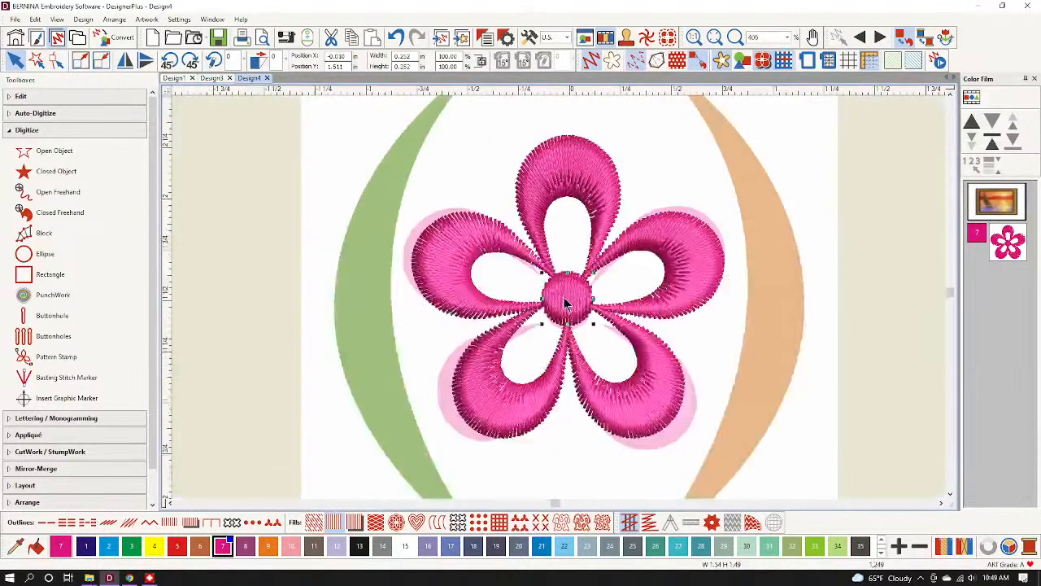
{"action": "left_click", "coordinate": [721, 61]}
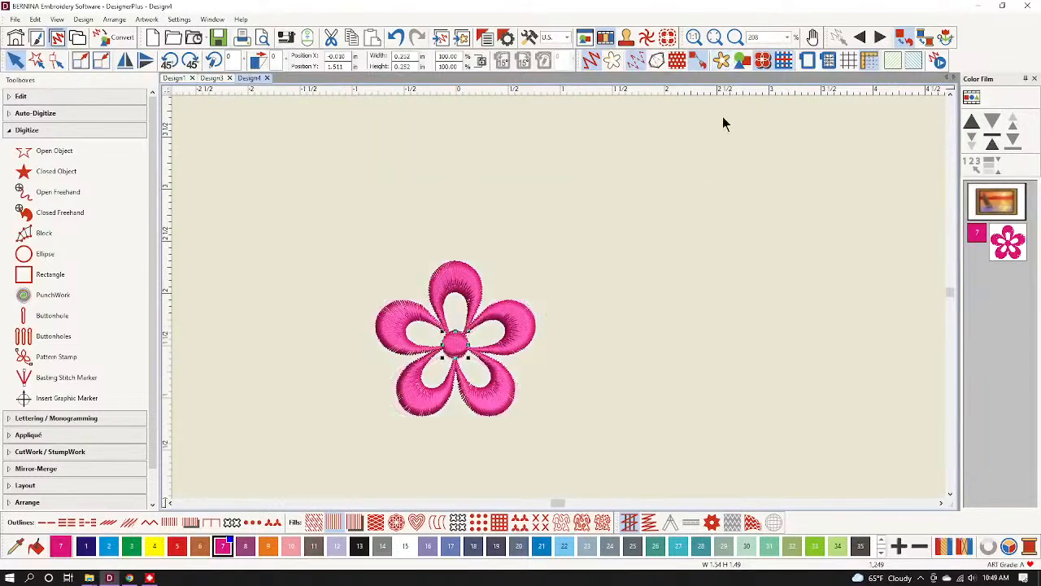
{"action": "key", "text": "0"}
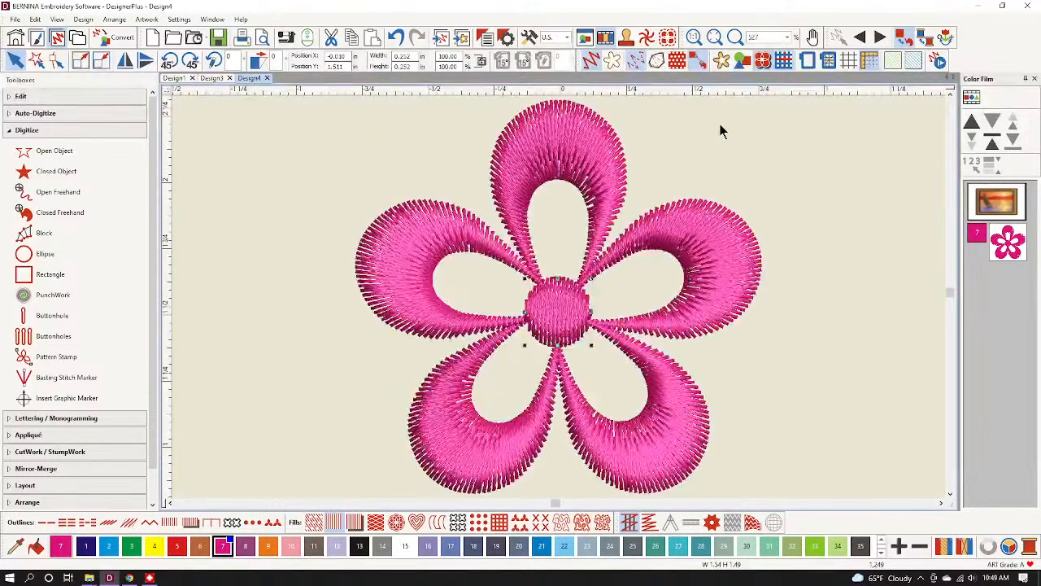
{"action": "left_click", "coordinate": [938, 61]}
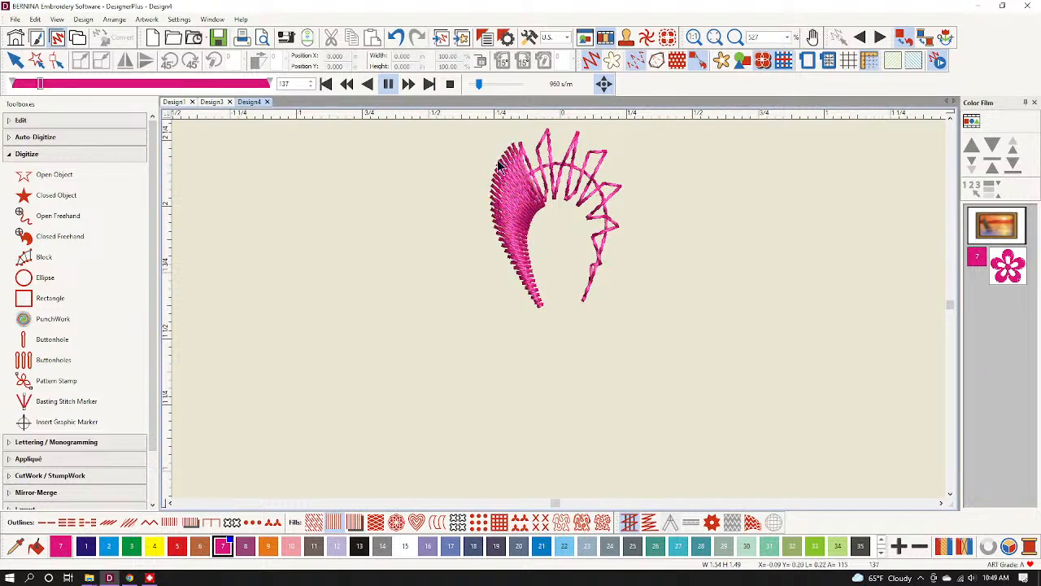
Stop the replay, set Underlay 1 to Edge Walk at 2.20 mm stitch length, then replay the stitching.
{"action": "left_click", "coordinate": [450, 88]}
{"action": "left_click", "coordinate": [1013, 252]}
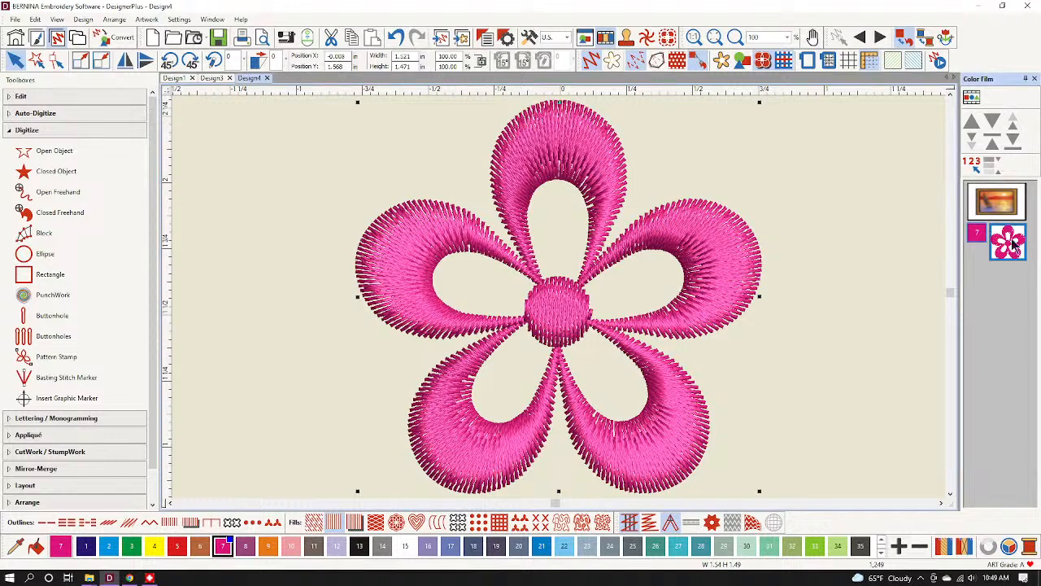
{"action": "left_click", "coordinate": [506, 41]}
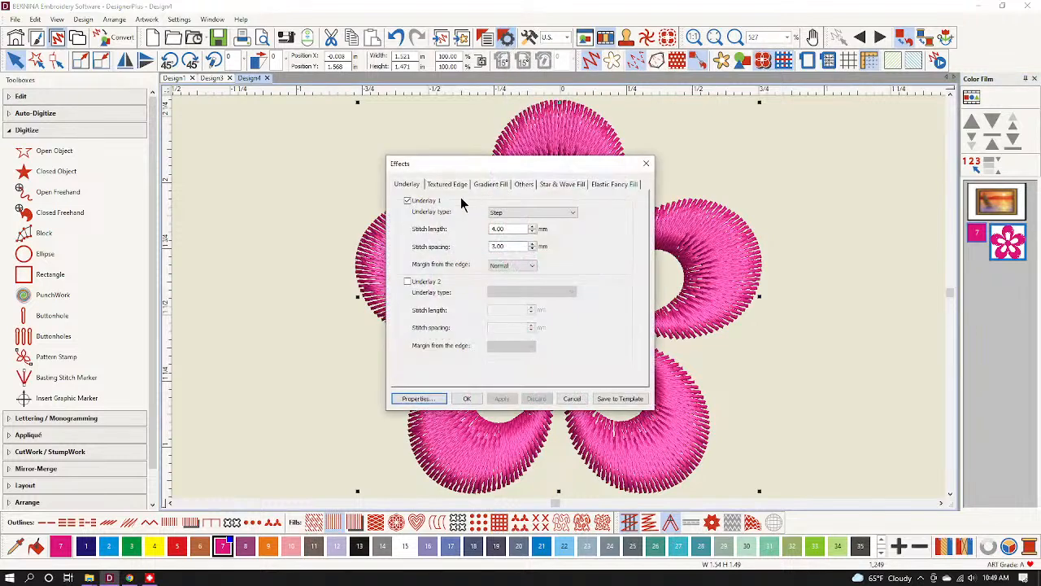
{"action": "left_click", "coordinate": [520, 212]}
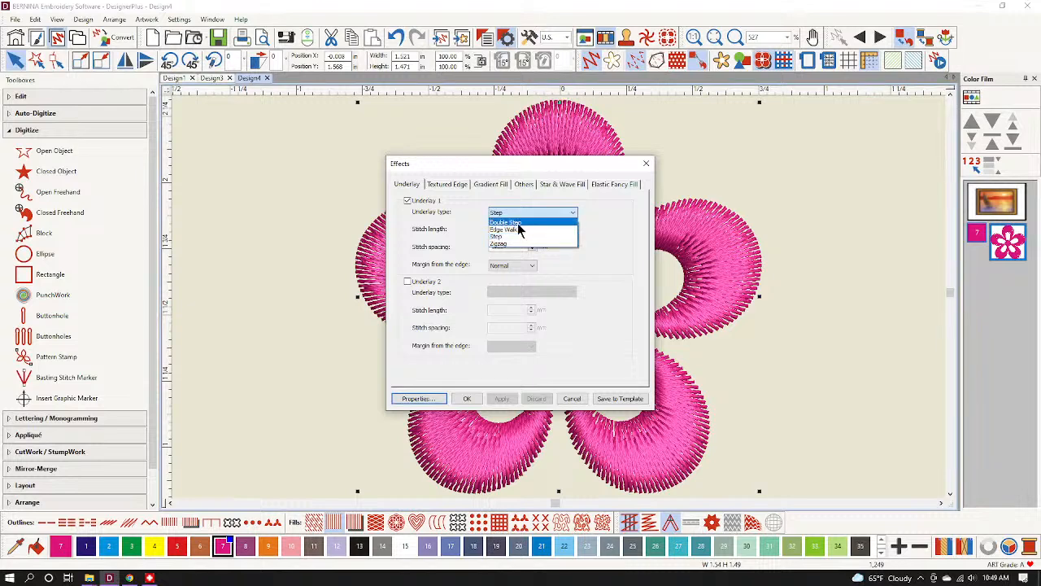
{"action": "left_click", "coordinate": [520, 230]}
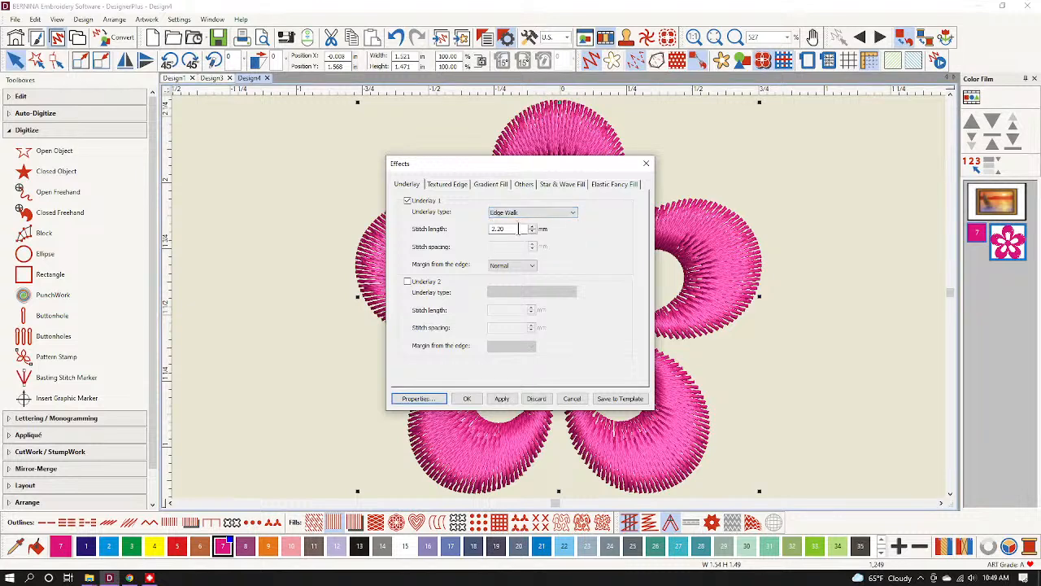
{"action": "left_click", "coordinate": [467, 399]}
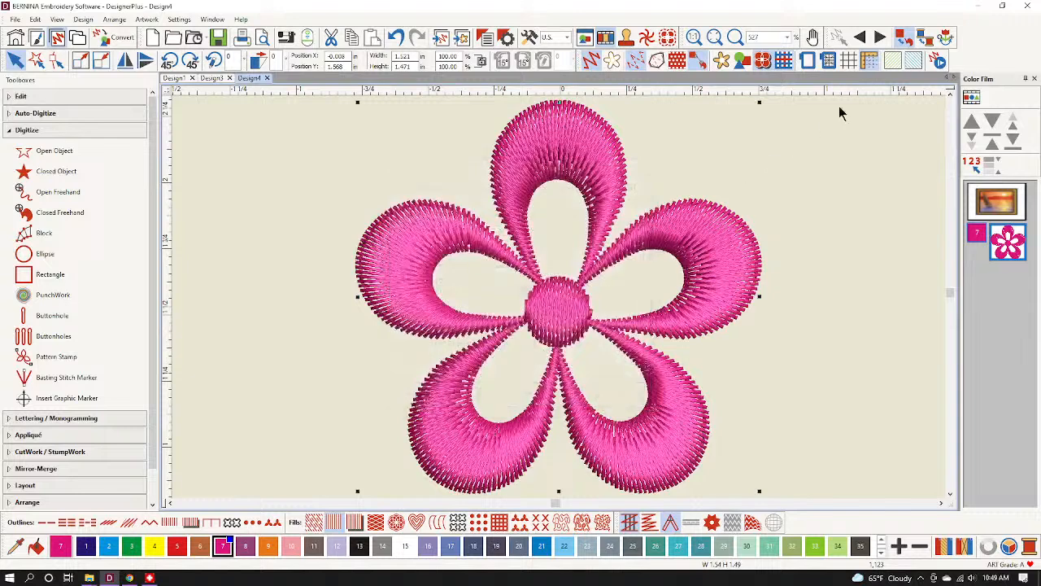
{"action": "left_click", "coordinate": [938, 62]}
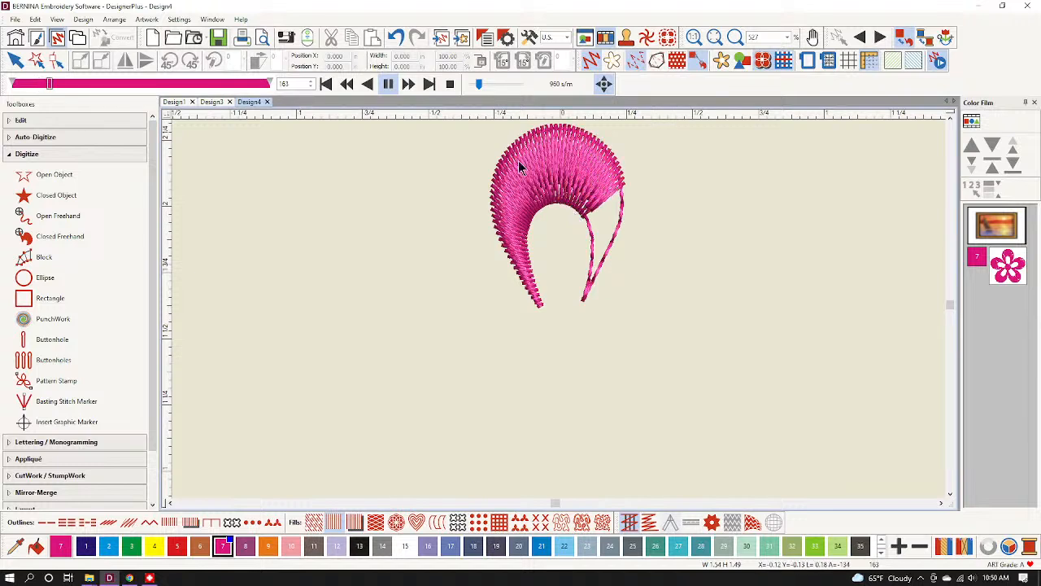
{"action": "left_click_drag", "start_coordinate": [478, 85], "coordinate": [485, 87]}
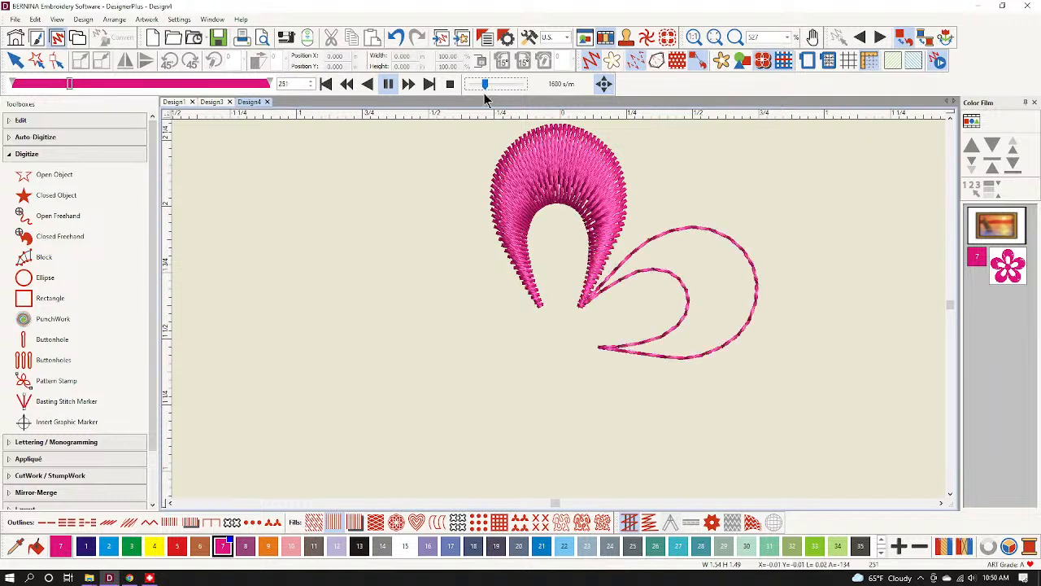
{"action": "left_click", "coordinate": [450, 84]}
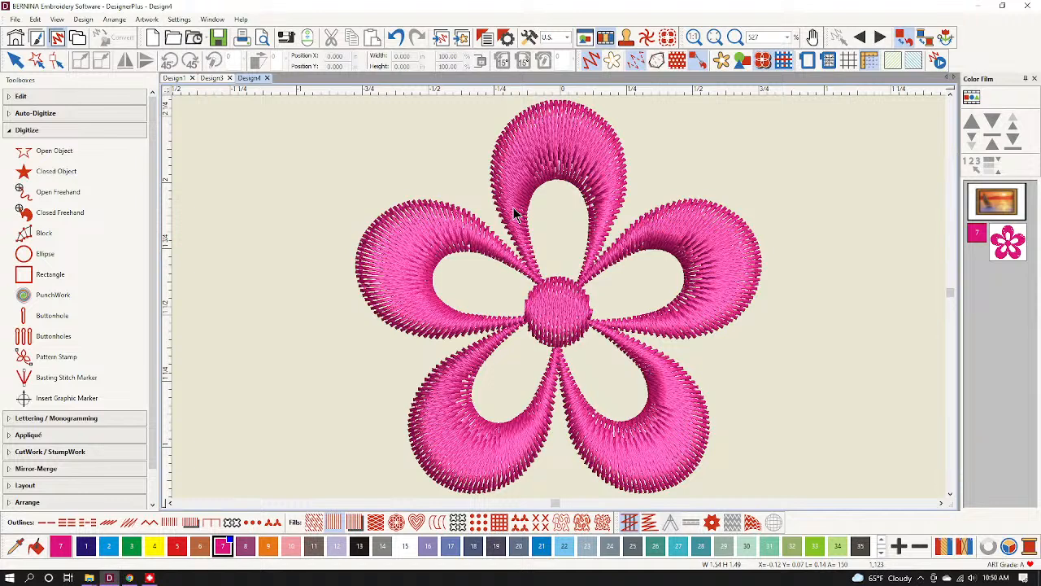
Show the background artwork and set its width to 1 inch.
{"action": "left_click", "coordinate": [720, 62]}
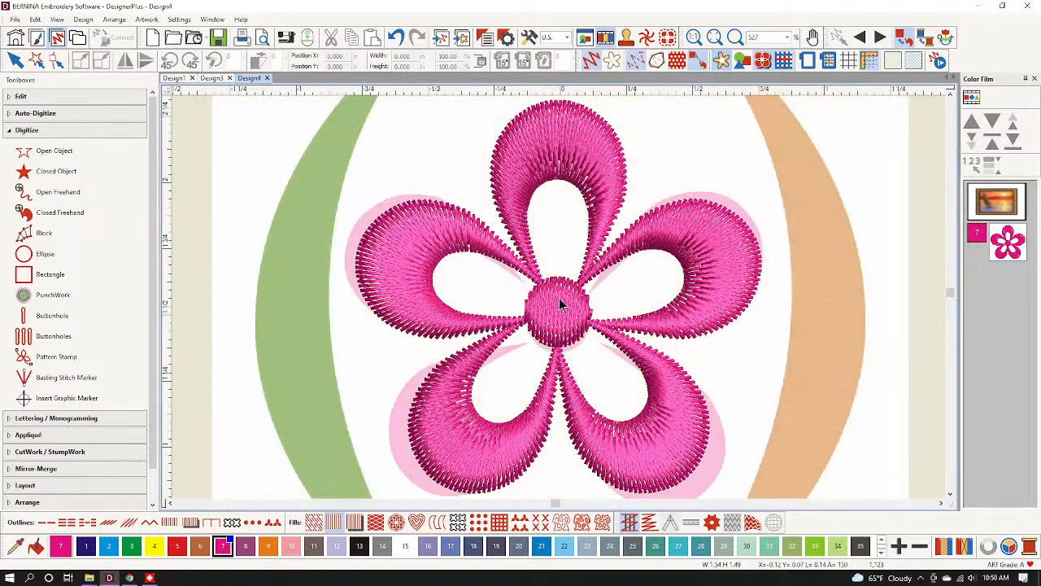
{"action": "scroll", "coordinate": [561, 303], "scroll_direction": "down", "scroll_amount": 6}
{"action": "scroll", "coordinate": [580, 277], "scroll_direction": "up", "scroll_amount": 1}
{"action": "left_click", "coordinate": [578, 281]}
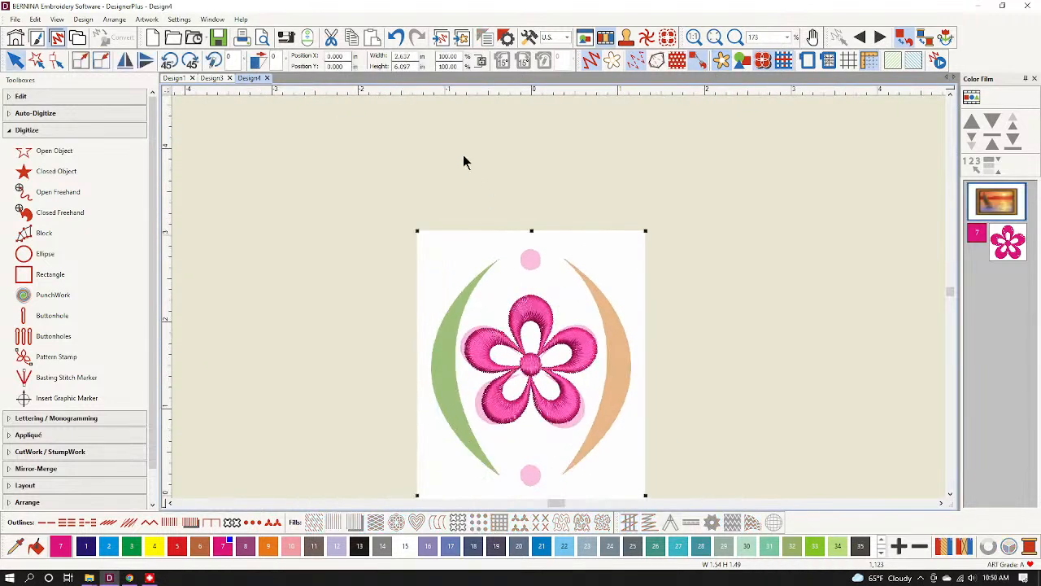
{"action": "double_click", "coordinate": [403, 56]}
{"action": "type", "text": "1"}
{"action": "key", "text": "Return"}
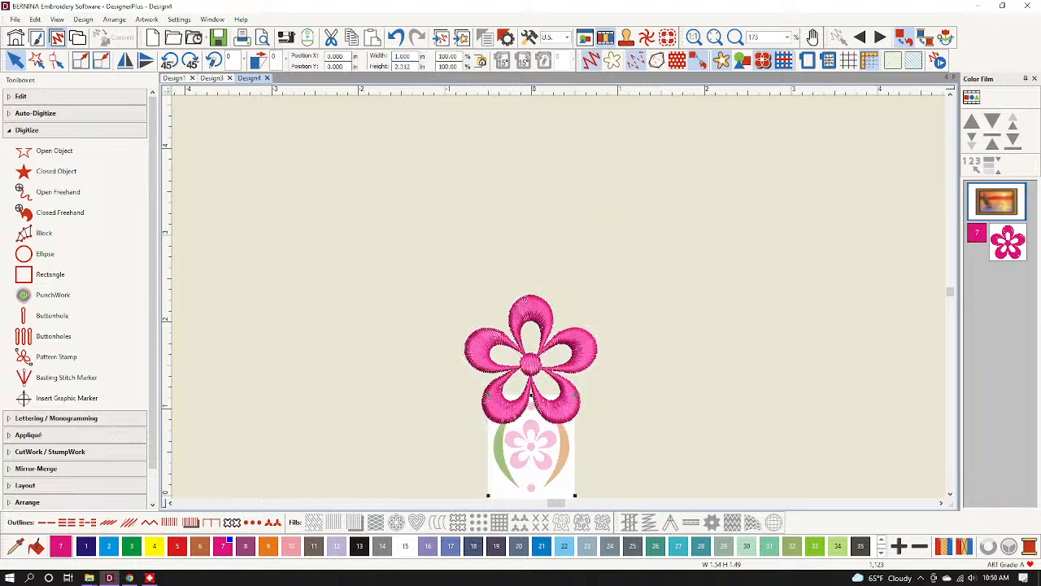
{"action": "key", "text": "Escape"}
Move the flower onto the artwork's pink motif and scale it down to about 0.58 × 0.56 inch.
{"action": "scroll", "coordinate": [542, 403], "scroll_direction": "up", "scroll_amount": 1}
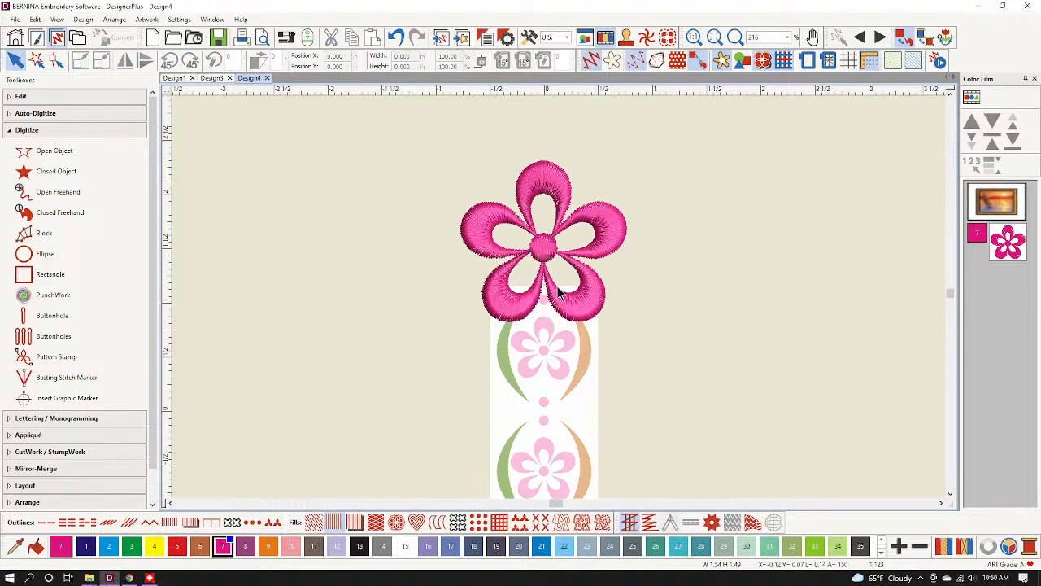
{"action": "left_click", "coordinate": [1007, 240]}
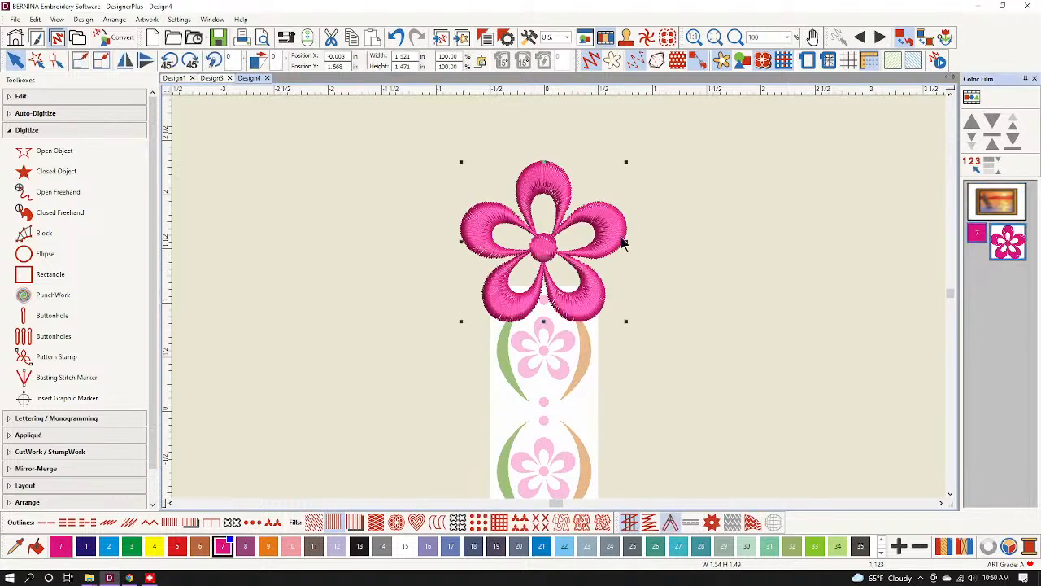
{"action": "left_click_drag", "start_coordinate": [545, 259], "coordinate": [545, 361]}
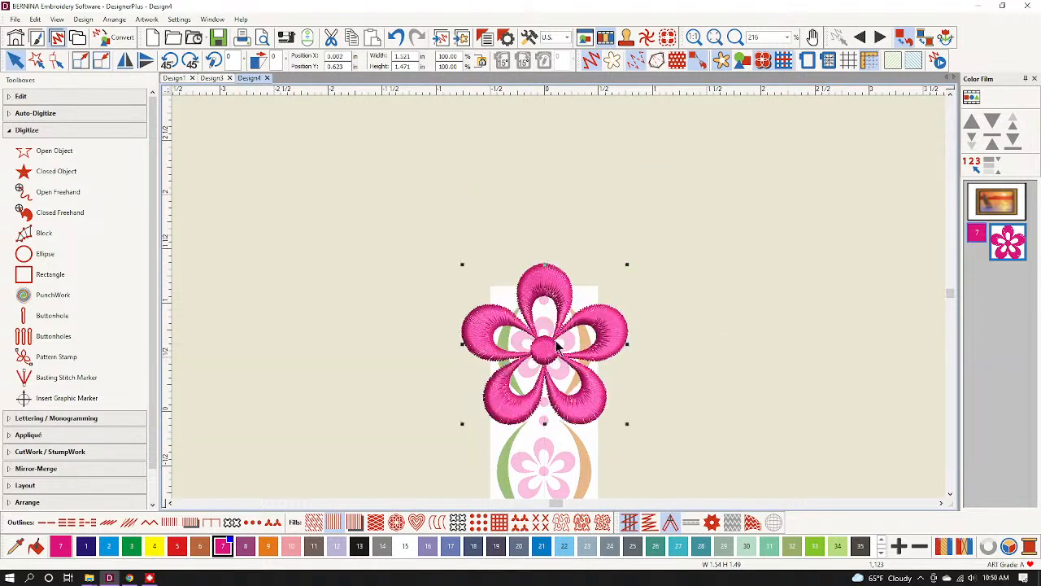
{"action": "scroll", "coordinate": [606, 318], "scroll_direction": "up", "scroll_amount": 1}
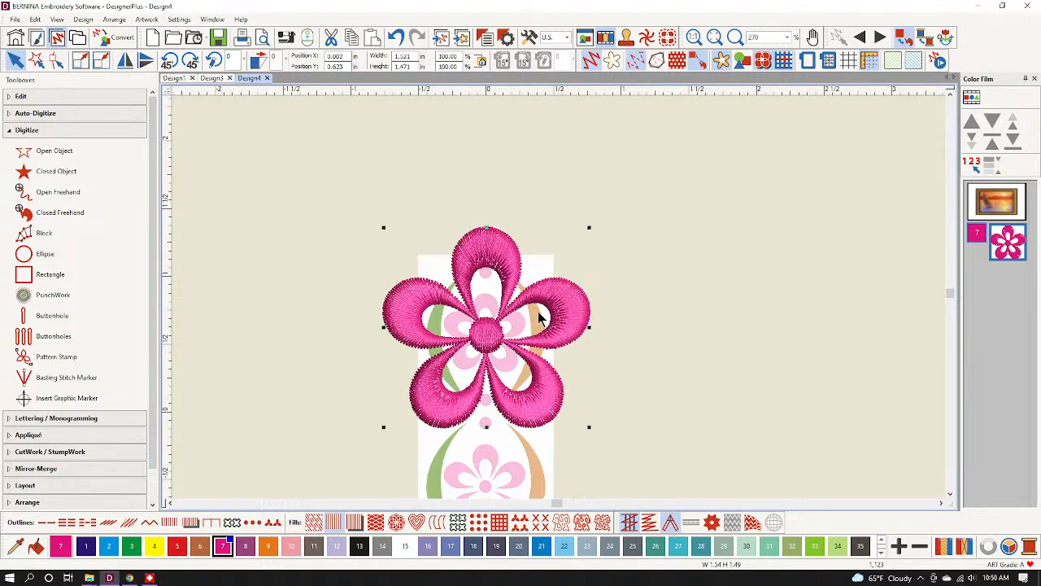
{"action": "left_click_drag", "start_coordinate": [589, 228], "coordinate": [567, 294]}
{"action": "scroll", "coordinate": [562, 303], "scroll_direction": "up", "scroll_amount": 2}
{"action": "scroll", "coordinate": [560, 302], "scroll_direction": "up", "scroll_amount": 2}
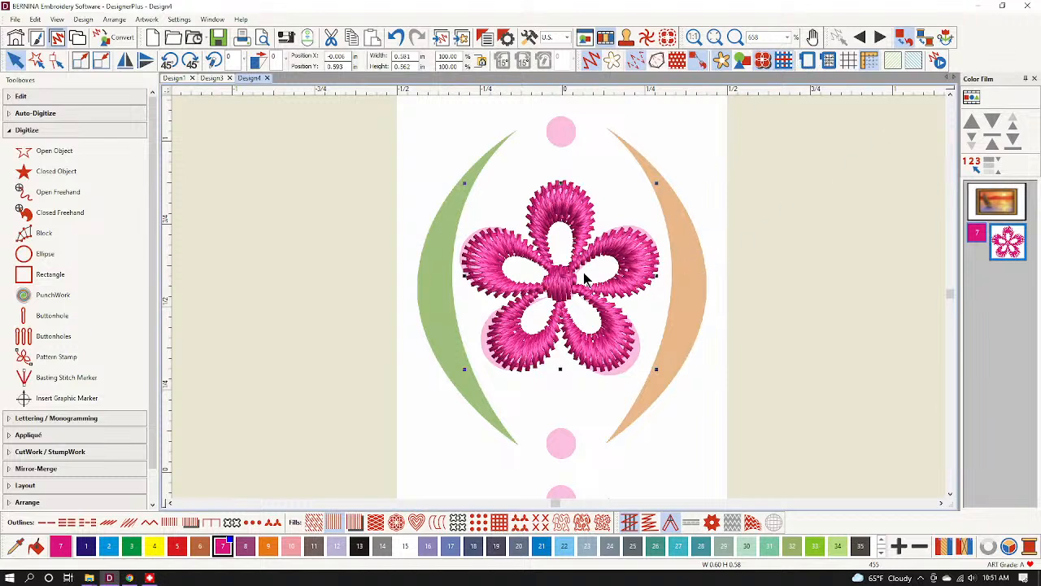
Undo an accidental move of the satin centre, select the whole flower, and open the Design menu.
{"action": "scroll", "coordinate": [584, 274], "scroll_direction": "up", "scroll_amount": 4}
{"action": "scroll", "coordinate": [559, 300], "scroll_direction": "down", "scroll_amount": 2}
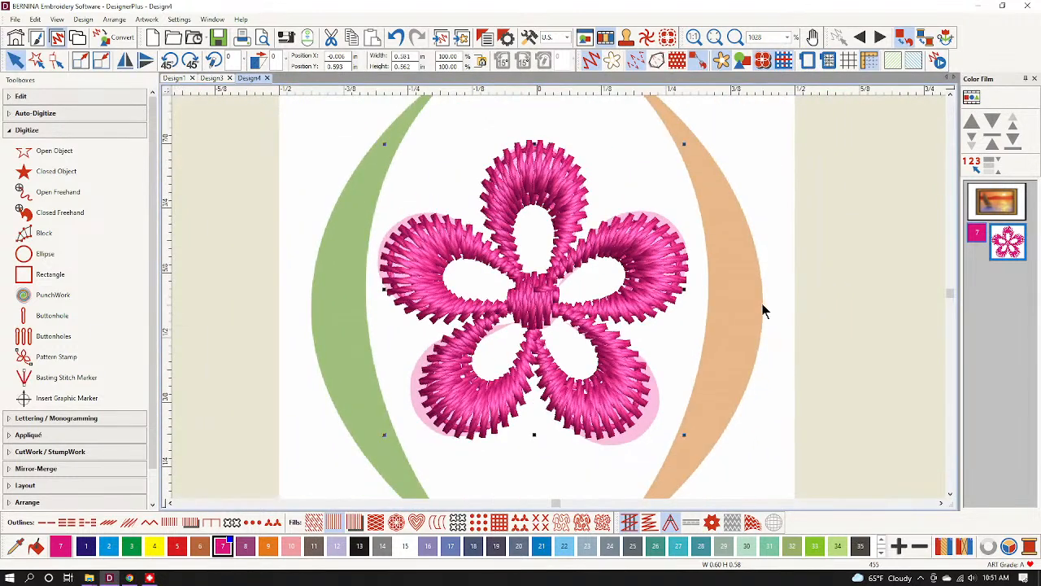
{"action": "left_click", "coordinate": [488, 338]}
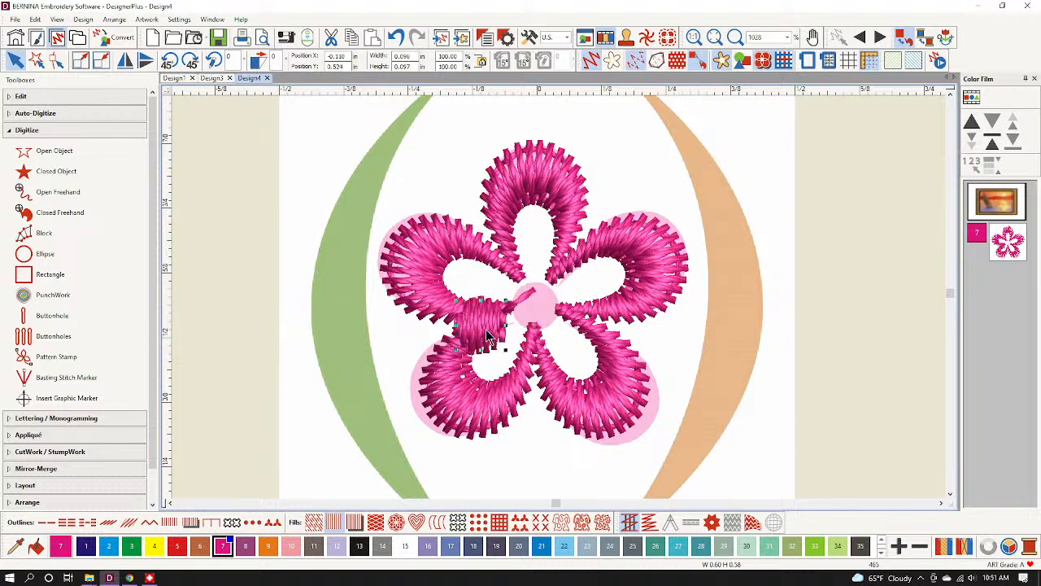
{"action": "left_click_drag", "start_coordinate": [488, 337], "coordinate": [400, 389]}
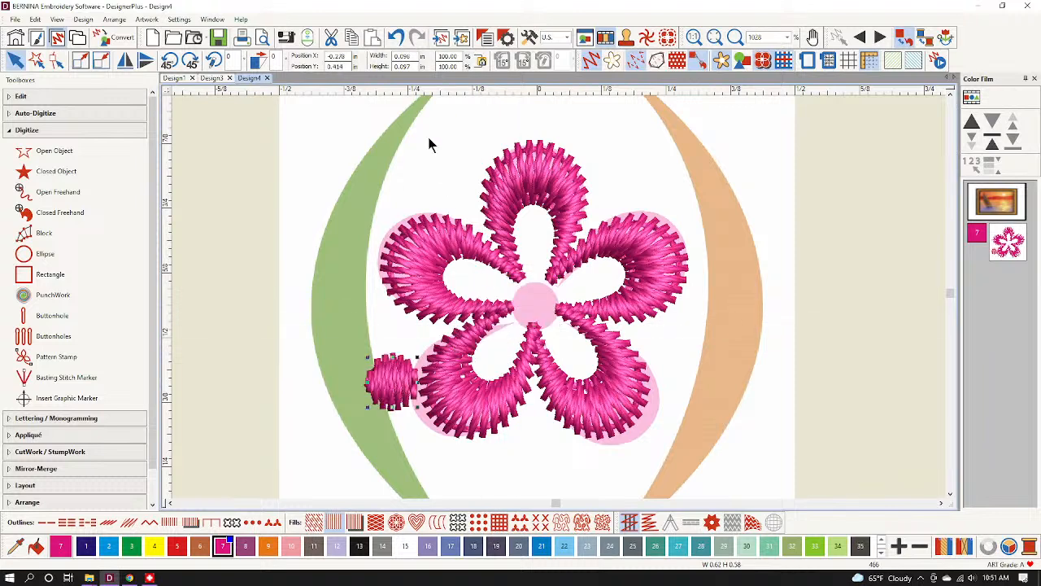
{"action": "left_click", "coordinate": [396, 38]}
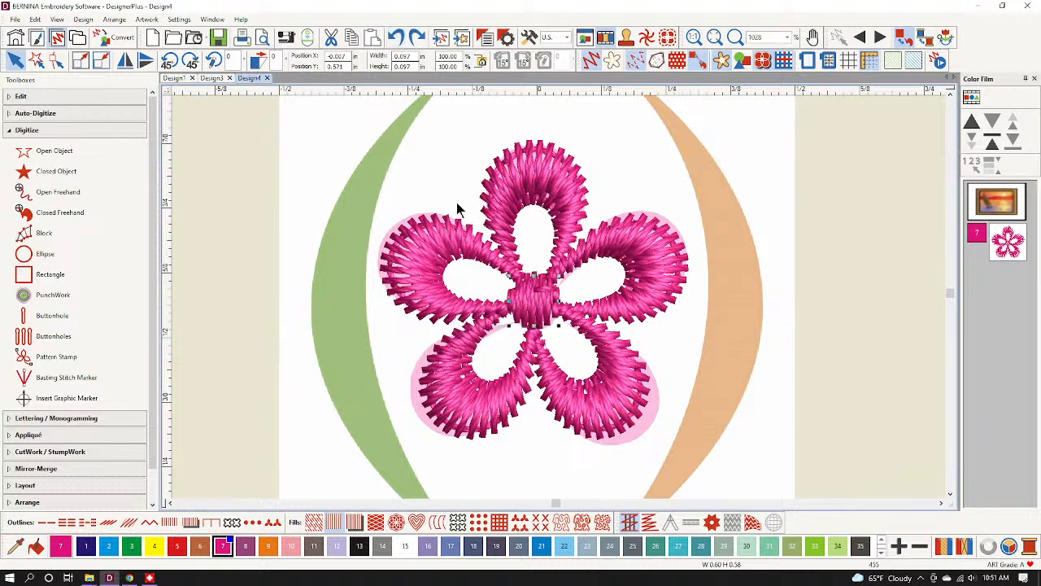
{"action": "left_click", "coordinate": [999, 236]}
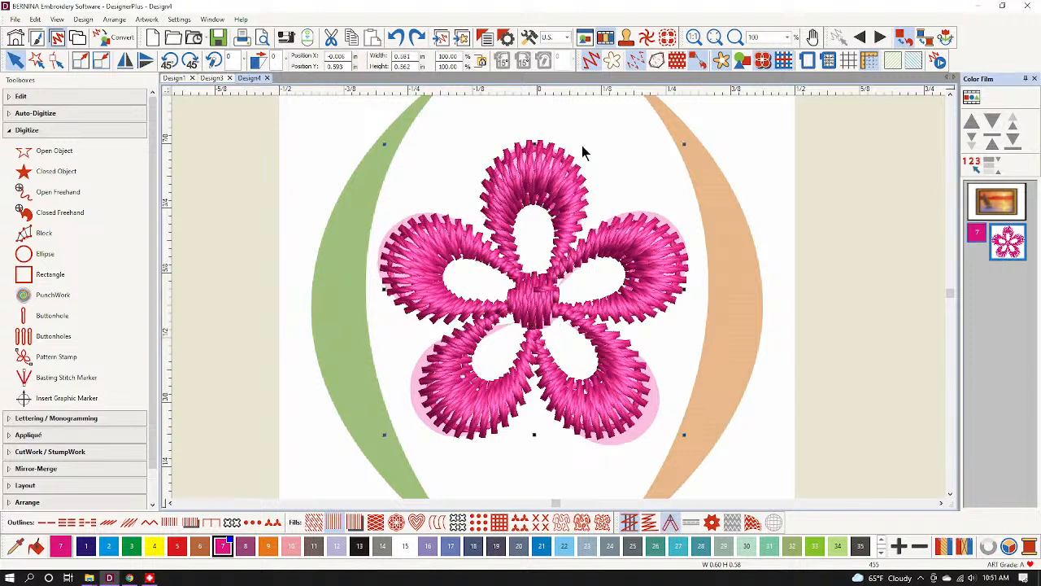
{"action": "left_click", "coordinate": [148, 20]}
Set Auto Start and End to the design's first and last stitches.
{"action": "mouse_move", "coordinate": [84, 20]}
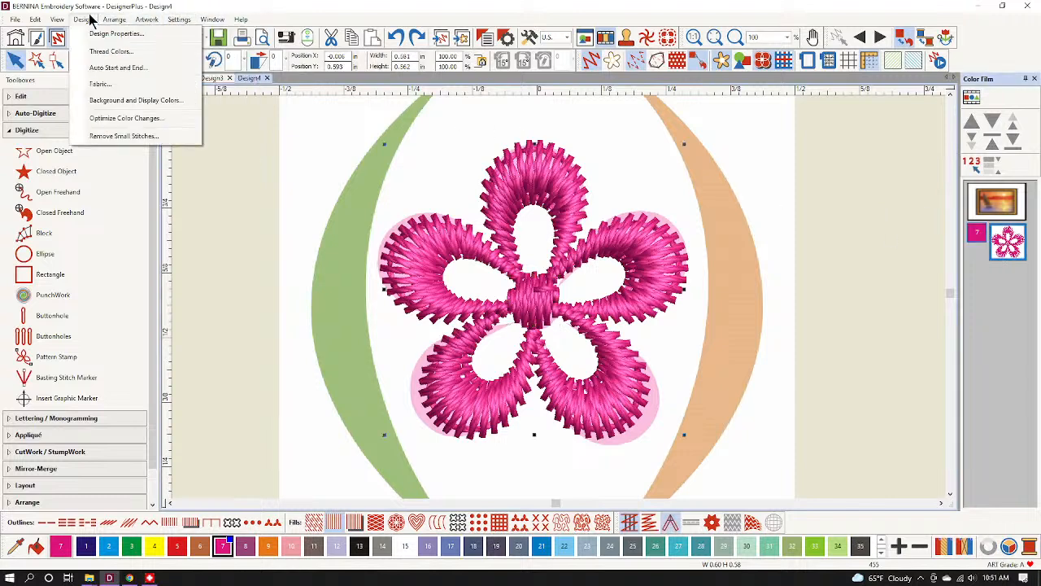
{"action": "left_click", "coordinate": [117, 67]}
{"action": "left_click", "coordinate": [498, 193]}
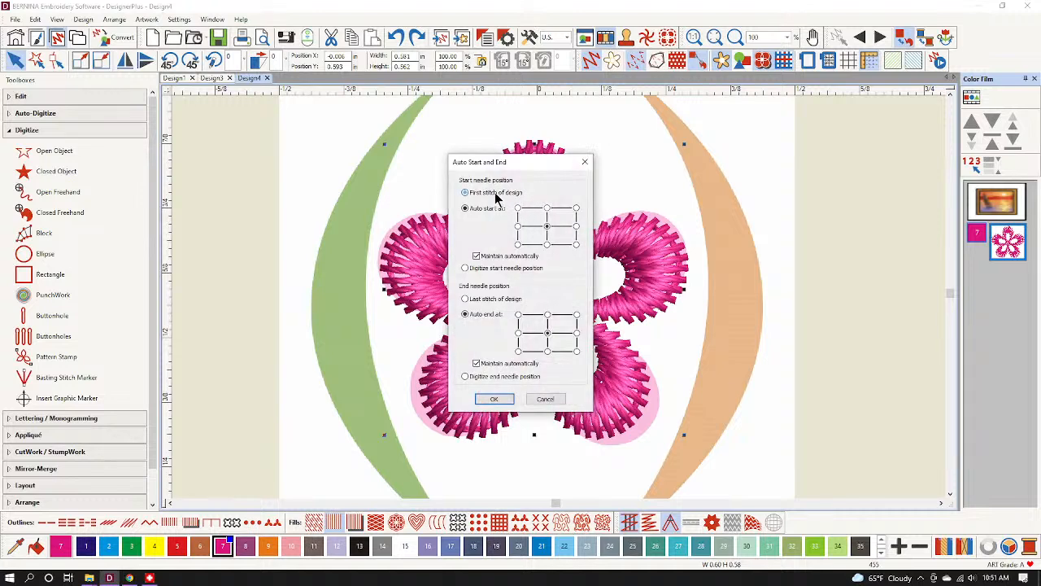
{"action": "left_click", "coordinate": [491, 299]}
{"action": "left_click", "coordinate": [494, 398]}
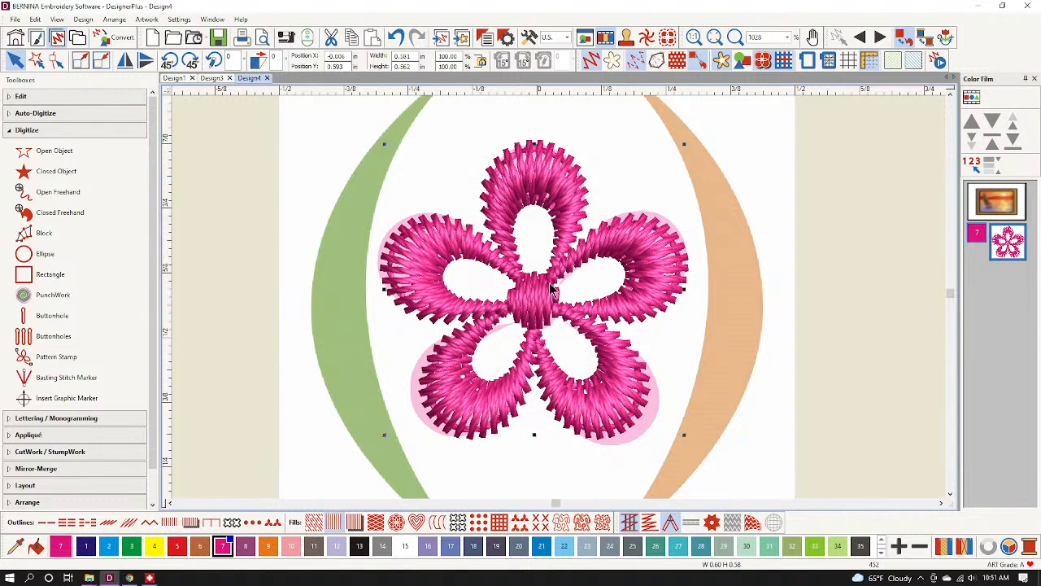
Hide the artwork and start a new stitch pattern via Settings > Create Pattern, ready to name it.
{"action": "left_click", "coordinate": [722, 61]}
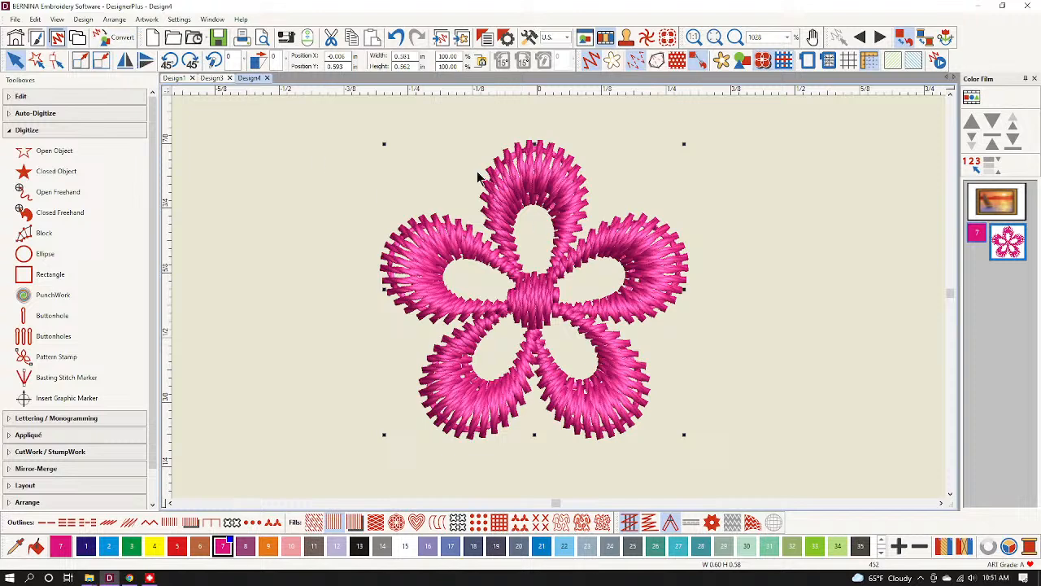
{"action": "left_click", "coordinate": [181, 19]}
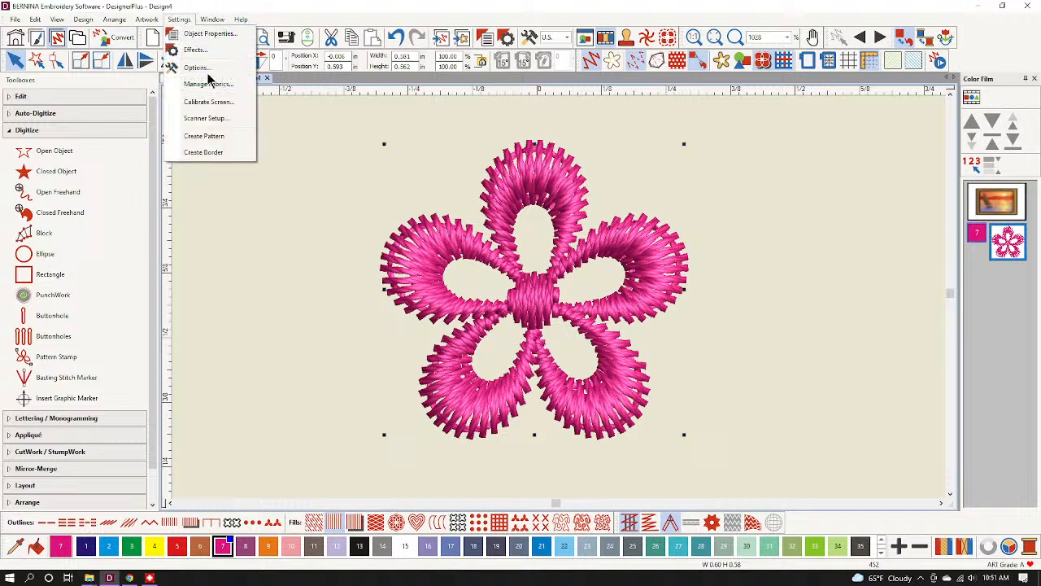
{"action": "left_click", "coordinate": [215, 136]}
{"action": "left_click", "coordinate": [494, 284]}
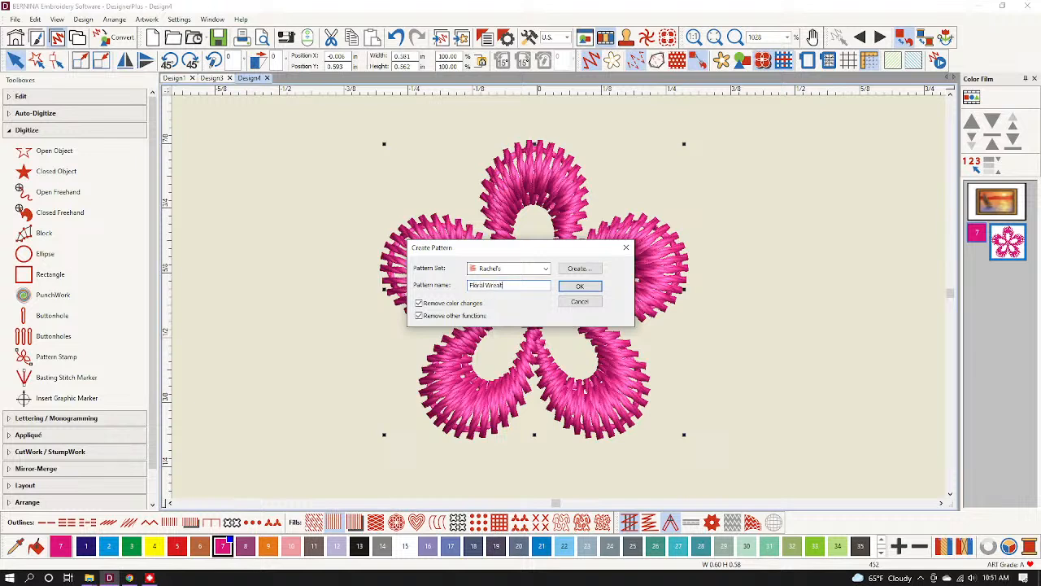
Save the flower as the Floral Wreath pattern with a reference line across its width.
{"action": "left_click", "coordinate": [578, 289]}
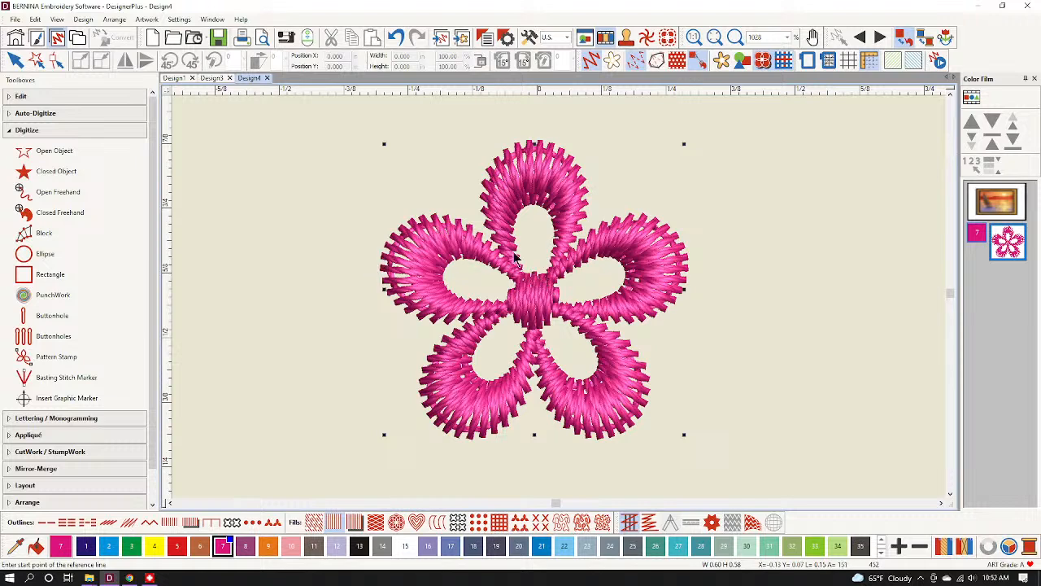
{"action": "left_click", "coordinate": [384, 289]}
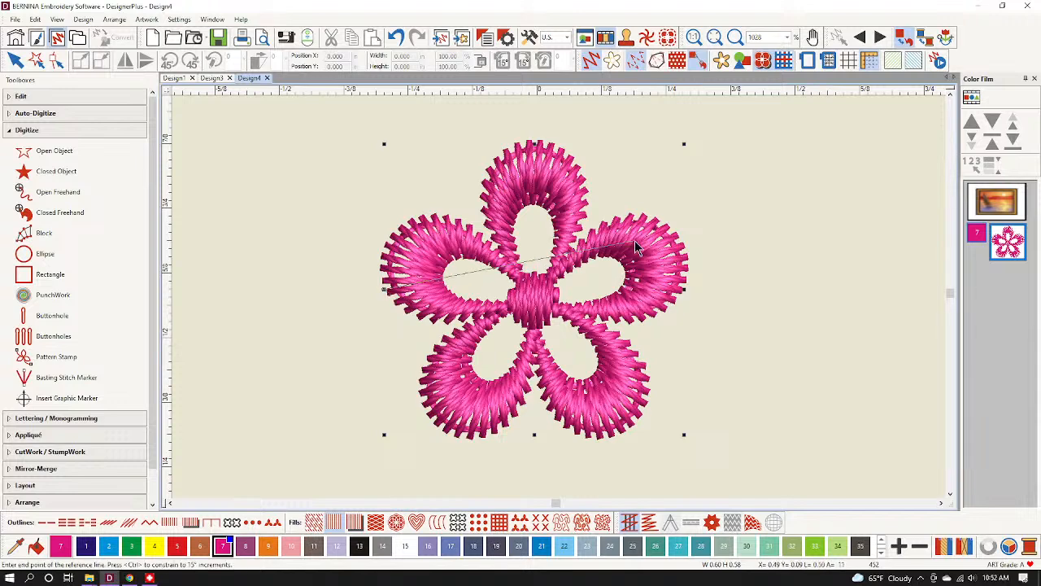
{"action": "left_click", "coordinate": [686, 290]}
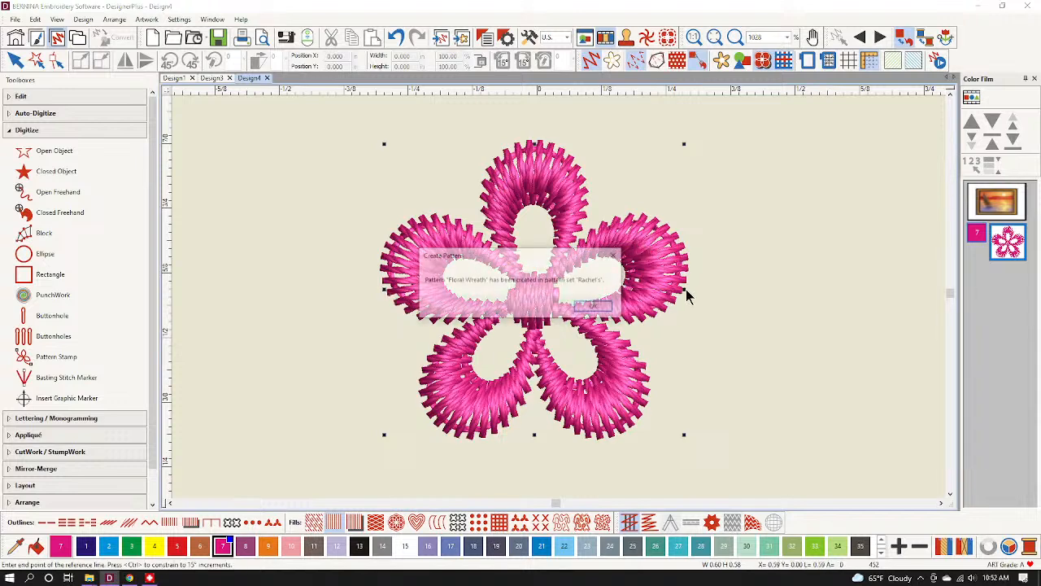
{"action": "left_click", "coordinate": [594, 307]}
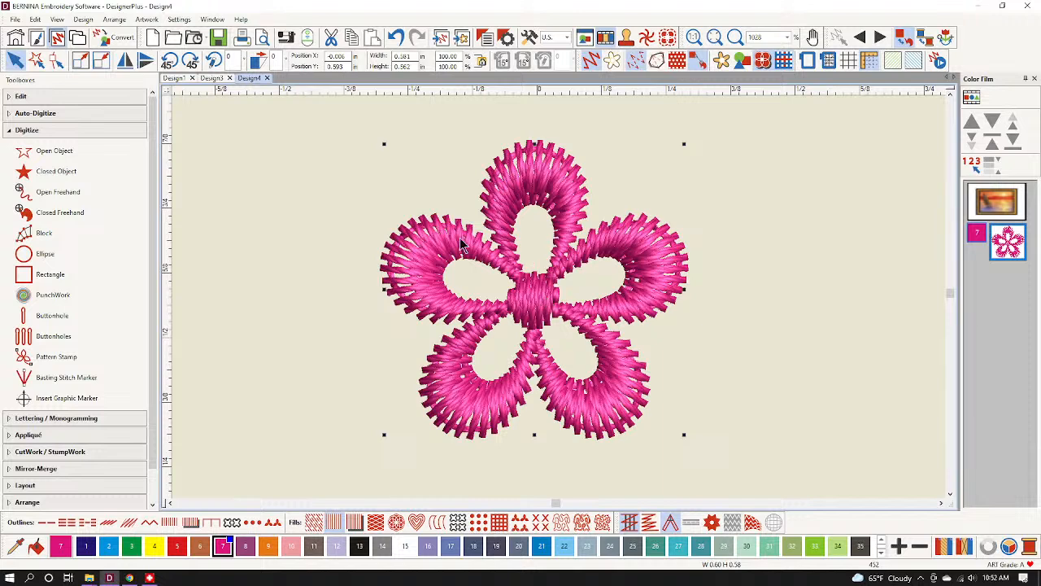
Show the artwork, delete the background picture, and start a new blank design.
{"action": "left_click", "coordinate": [724, 64]}
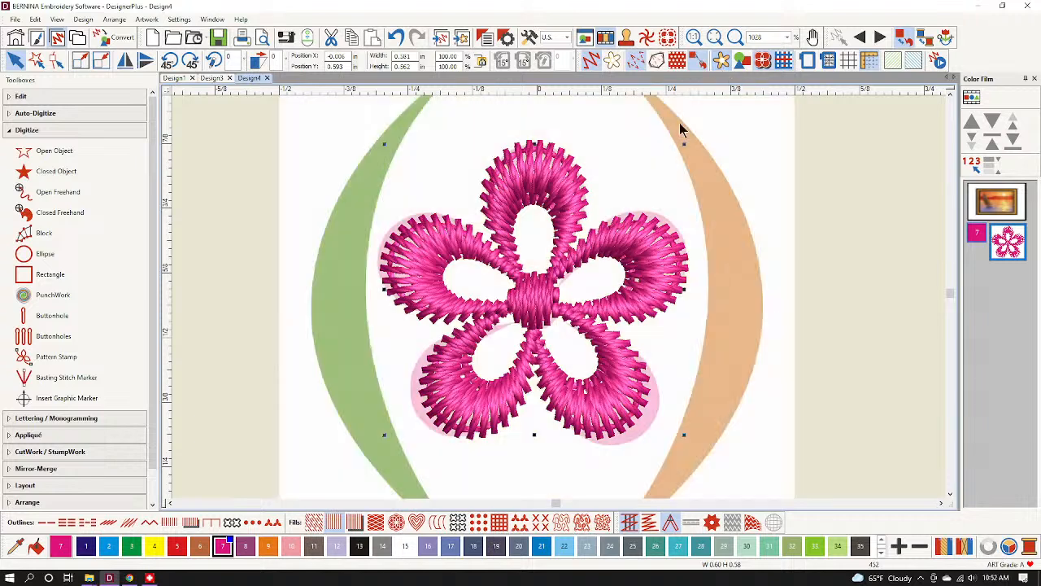
{"action": "left_click", "coordinate": [752, 115]}
{"action": "key", "text": "Delete"}
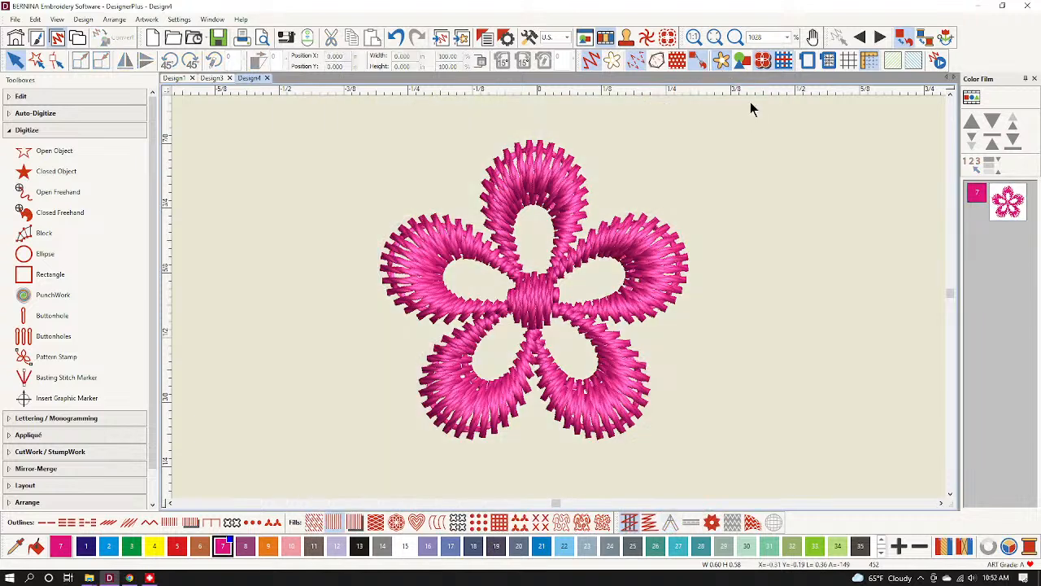
{"action": "left_click", "coordinate": [152, 37]}
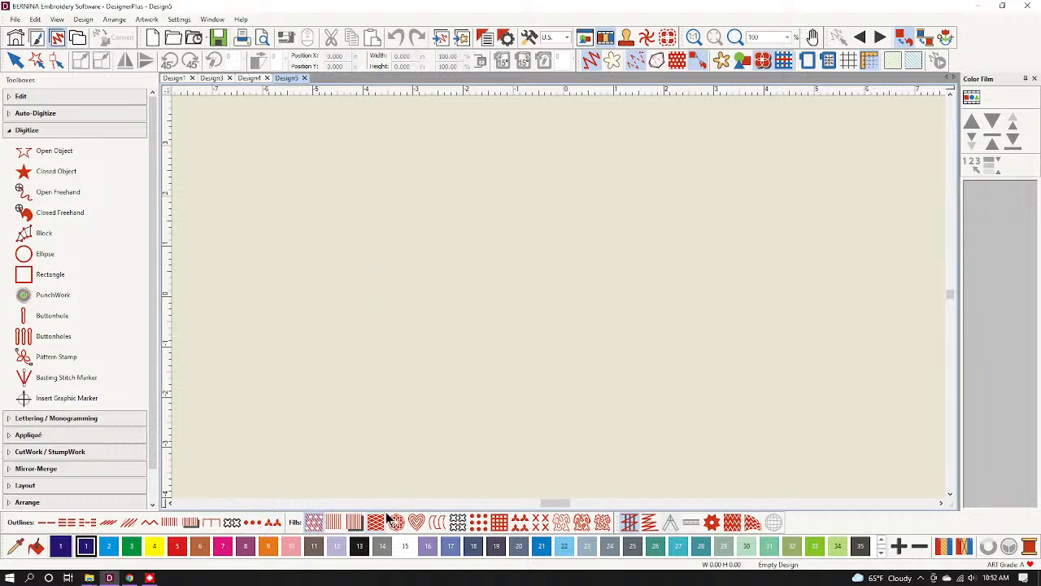
Set the pattern fill to Floral Wreath from the custom pattern set.
{"action": "right_click", "coordinate": [503, 521]}
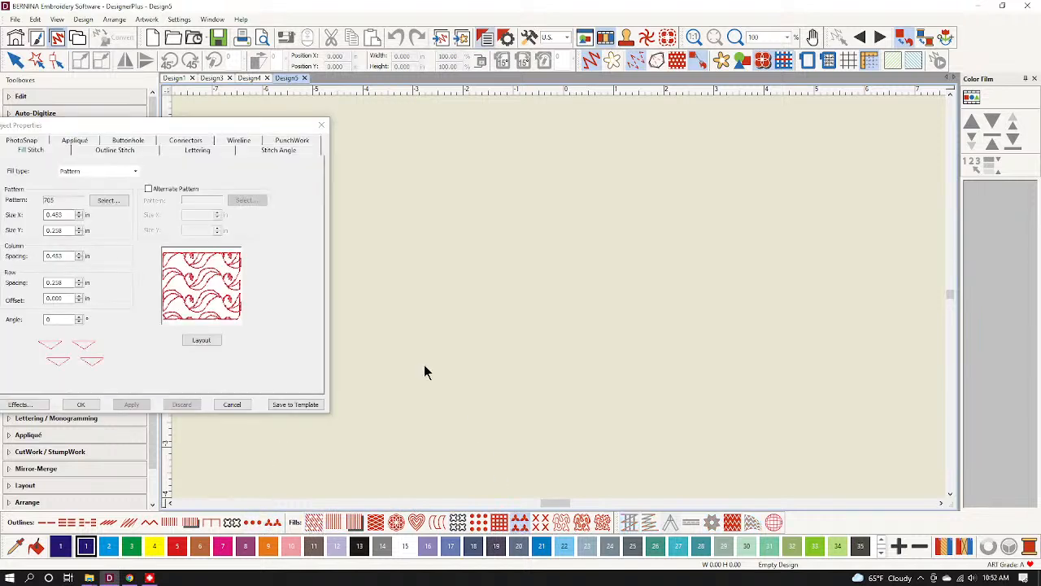
{"action": "left_click", "coordinate": [131, 172]}
{"action": "left_click", "coordinate": [130, 171]}
{"action": "left_click", "coordinate": [98, 200]}
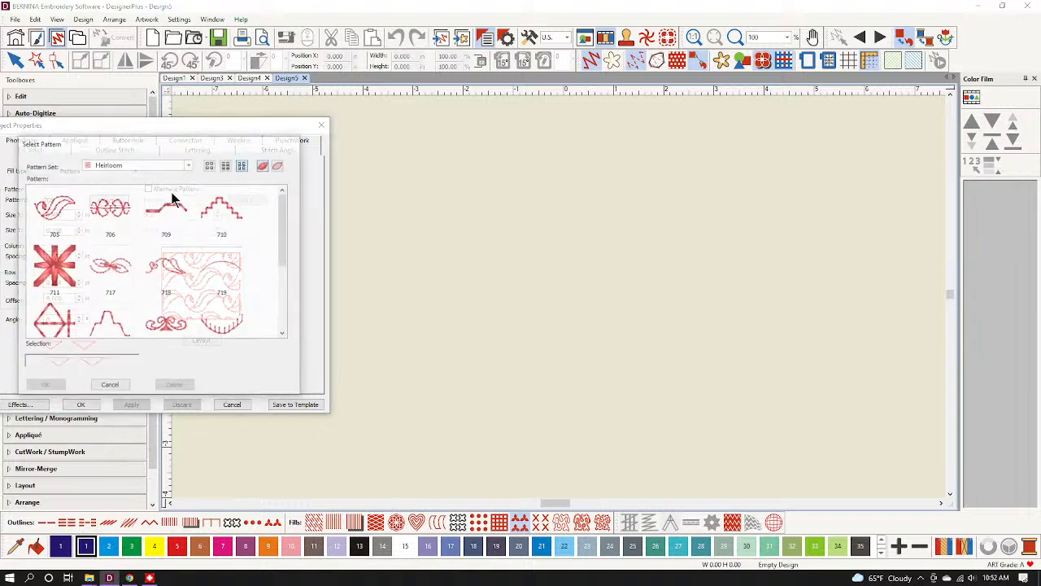
{"action": "left_click", "coordinate": [189, 164]}
{"action": "left_click", "coordinate": [147, 275]}
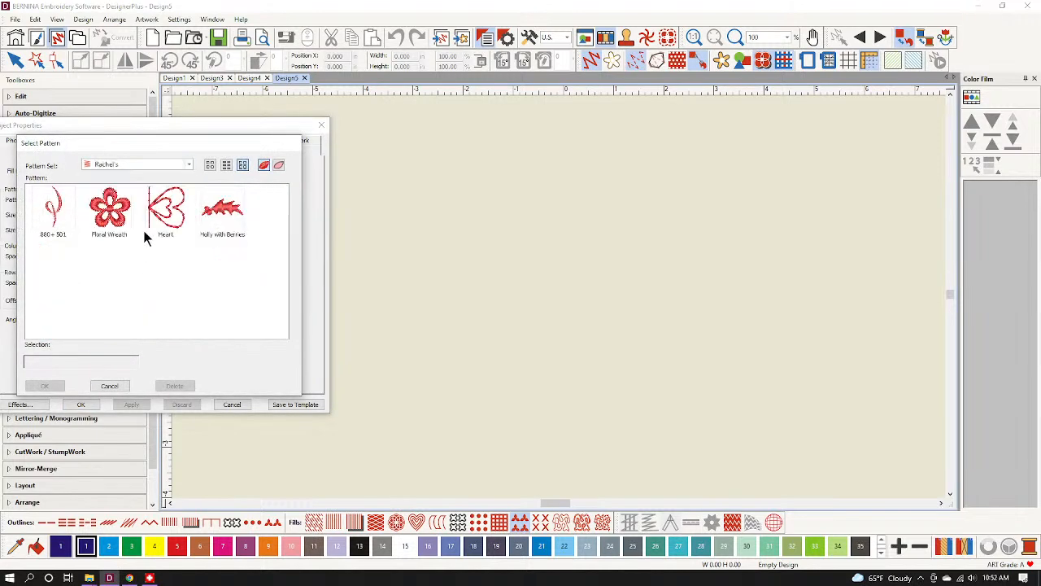
{"action": "left_click", "coordinate": [118, 220]}
{"action": "left_click", "coordinate": [57, 386]}
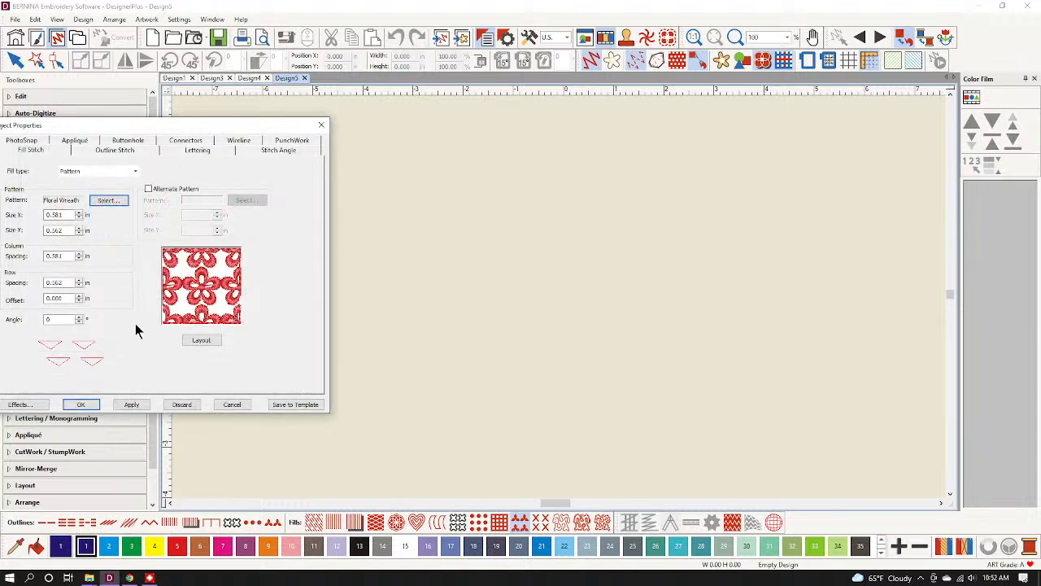
{"action": "left_click", "coordinate": [83, 405]}
{"action": "left_click", "coordinate": [73, 274]}
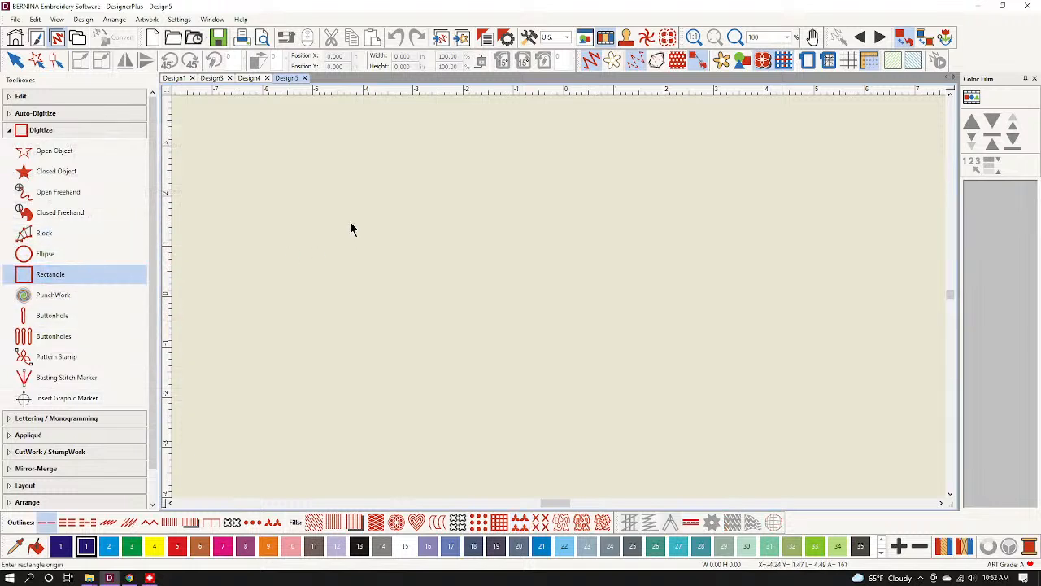
Draw a tall rectangle from its top-left to its bottom-right corner.
{"action": "left_click", "coordinate": [335, 189]}
{"action": "left_click", "coordinate": [568, 394]}
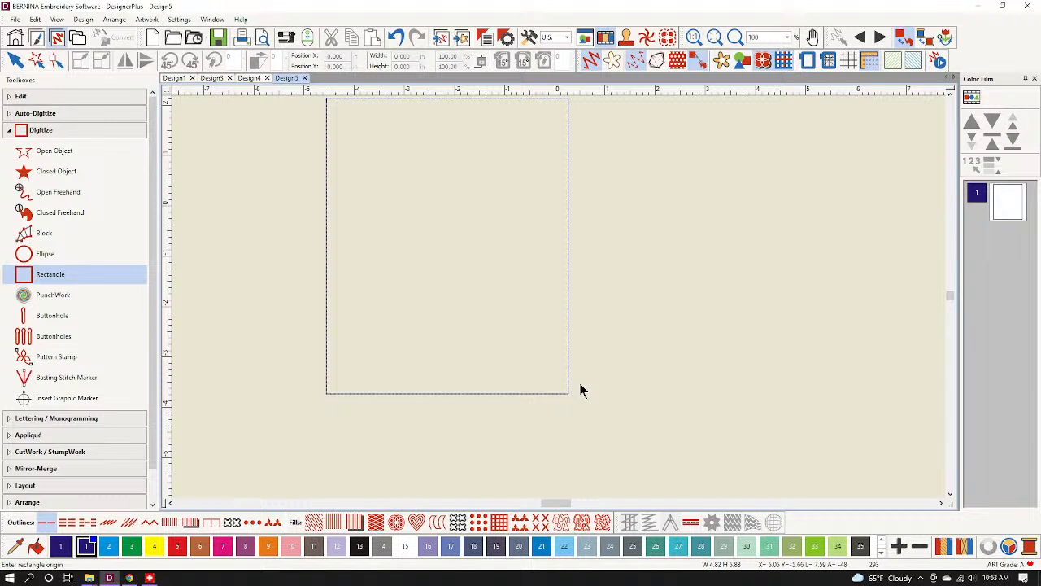
{"action": "left_click", "coordinate": [14, 65]}
Give the rectangle the Floral Wreath pattern fill and colour it pink with swatch 7.
{"action": "left_click", "coordinate": [521, 521]}
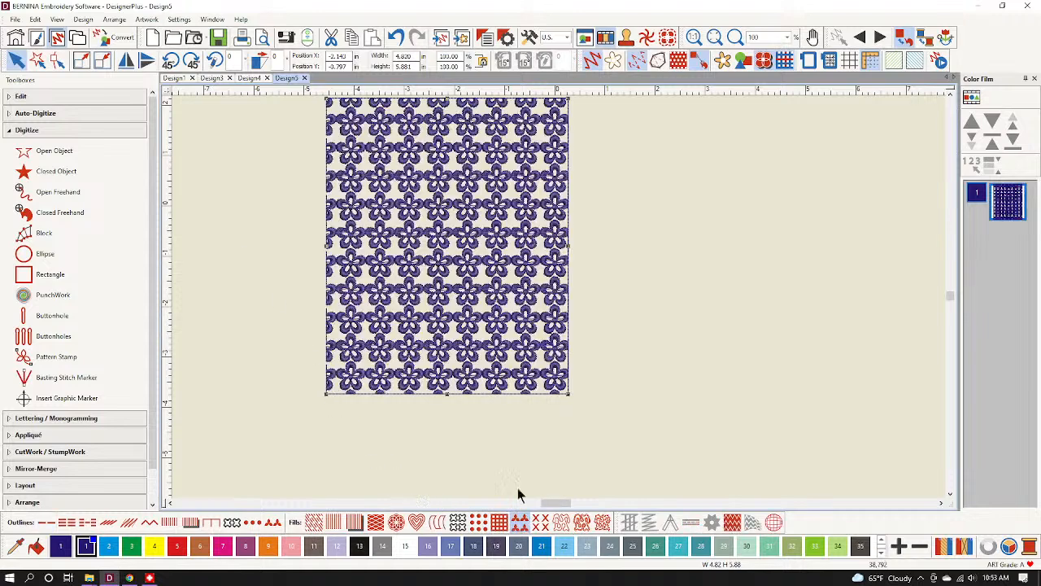
{"action": "scroll", "coordinate": [488, 294], "scroll_direction": "down", "scroll_amount": 2}
{"action": "scroll", "coordinate": [556, 280], "scroll_direction": "up", "scroll_amount": 2}
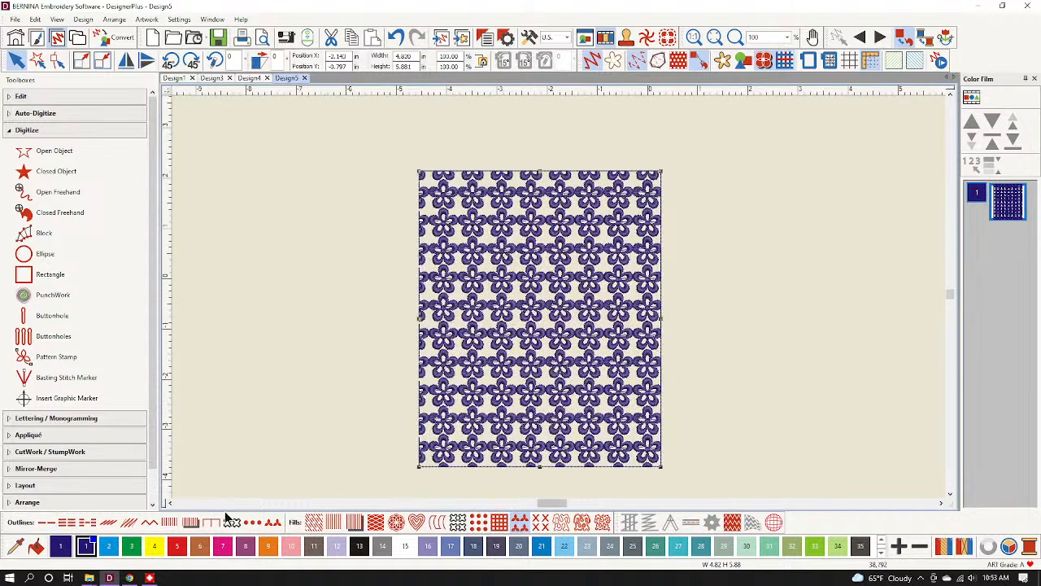
{"action": "left_click", "coordinate": [224, 549]}
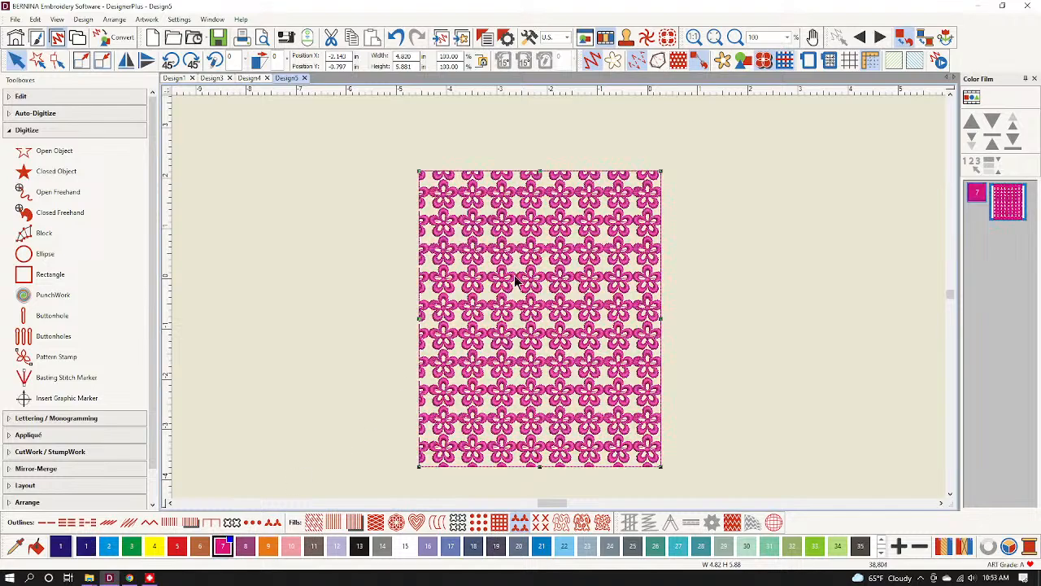
{"action": "scroll", "coordinate": [558, 303], "scroll_direction": "up", "scroll_amount": 5}
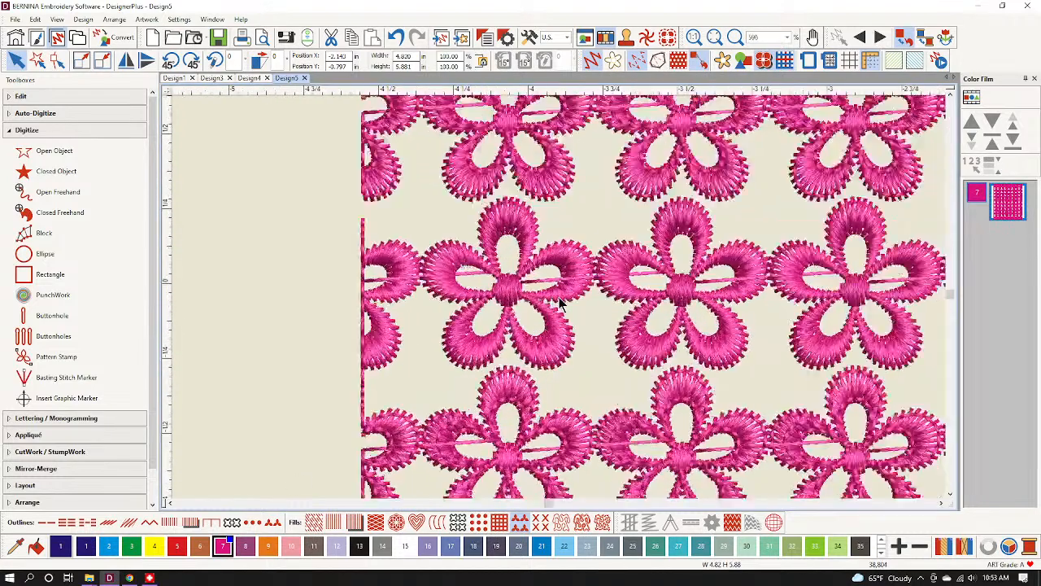
{"action": "scroll", "coordinate": [570, 342], "scroll_direction": "down", "scroll_amount": 1}
{"action": "scroll", "coordinate": [561, 298], "scroll_direction": "up", "scroll_amount": 3}
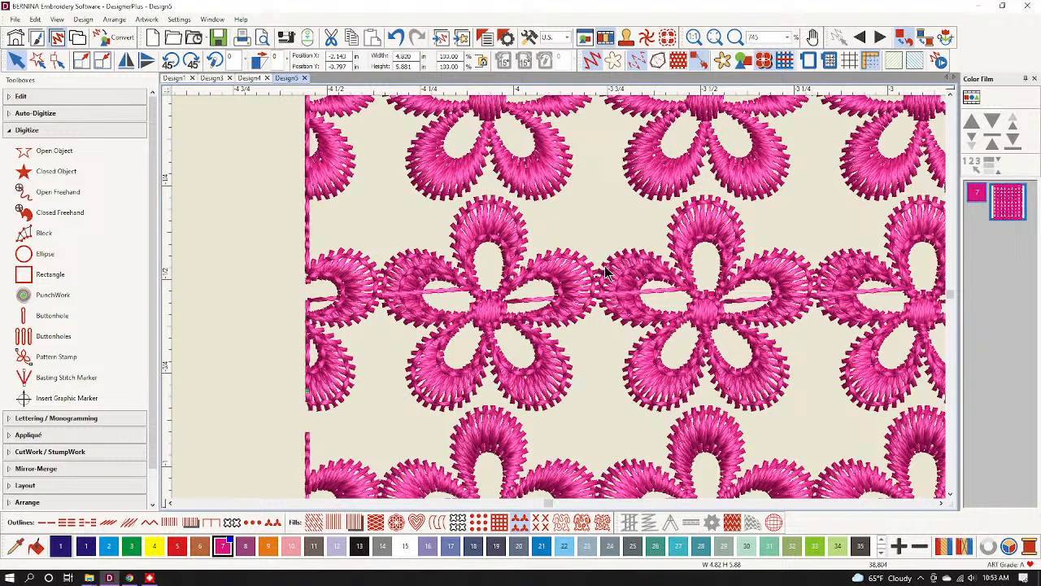
{"action": "scroll", "coordinate": [618, 260], "scroll_direction": "down", "scroll_amount": 1}
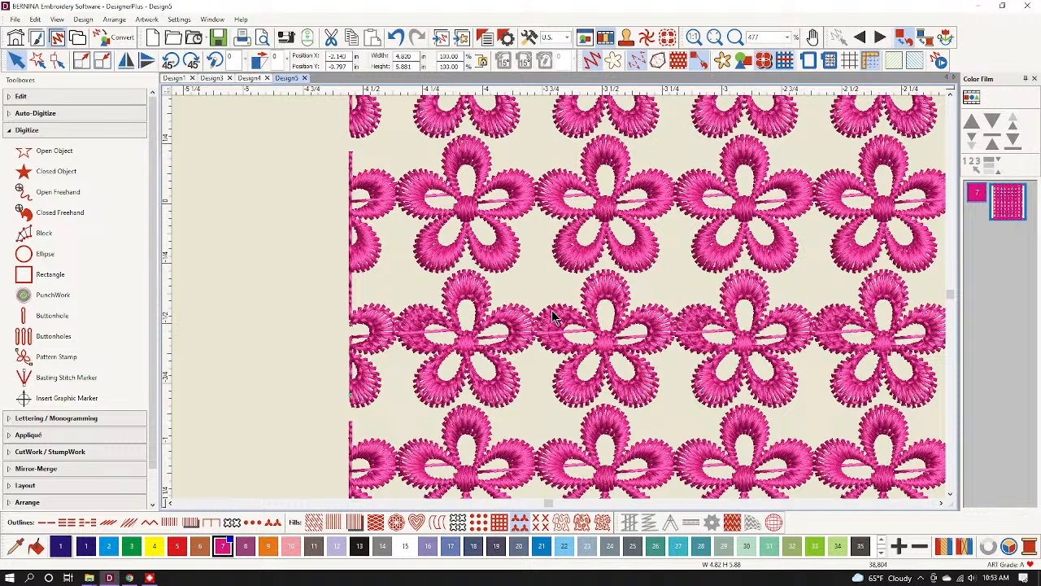
Return to Design4, select the whole flower, and start Branching from the Edit toolbox.
{"action": "left_click", "coordinate": [249, 77]}
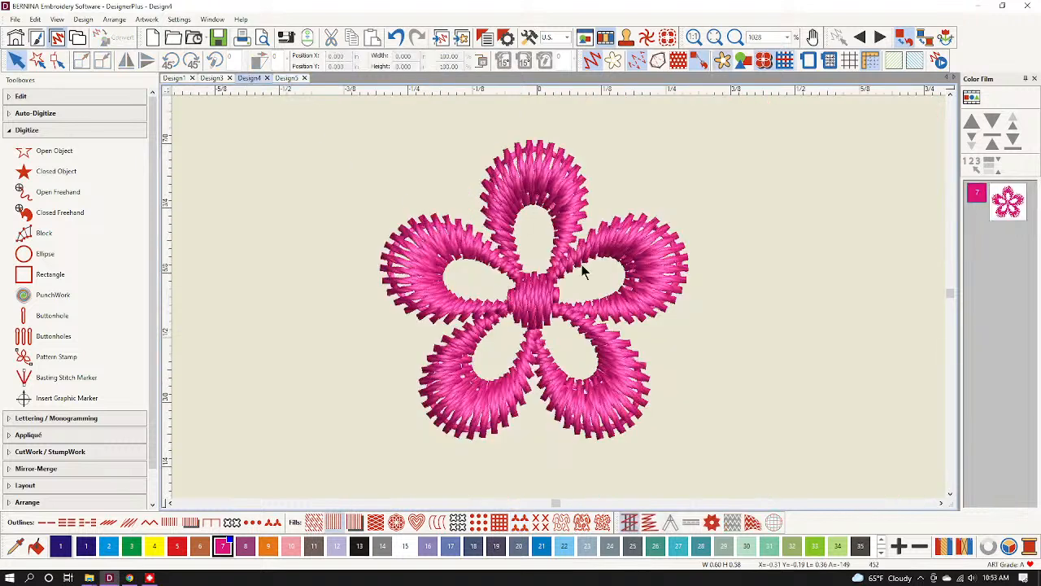
{"action": "left_click", "coordinate": [1014, 208]}
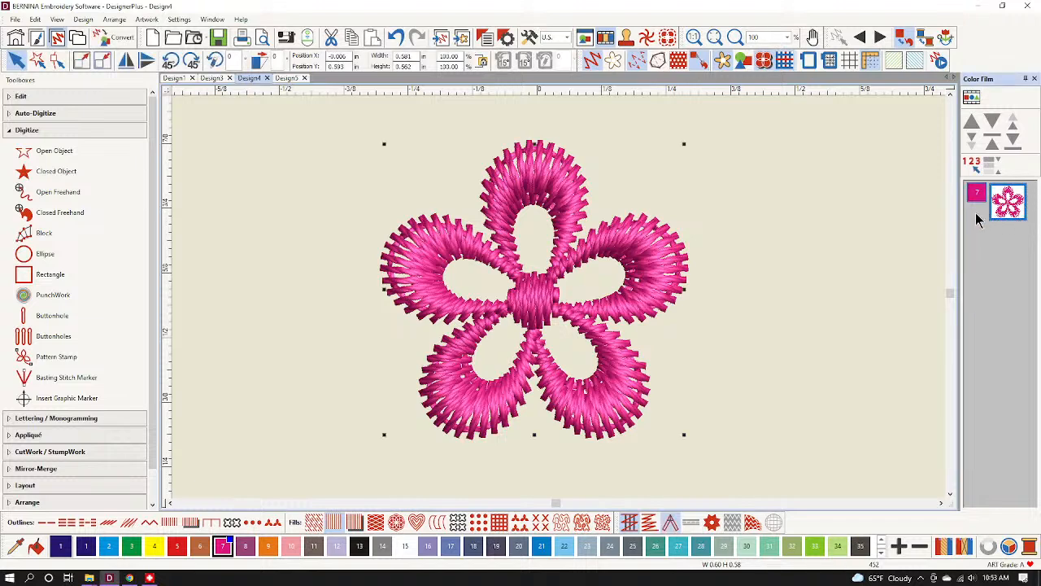
{"action": "left_click", "coordinate": [88, 99]}
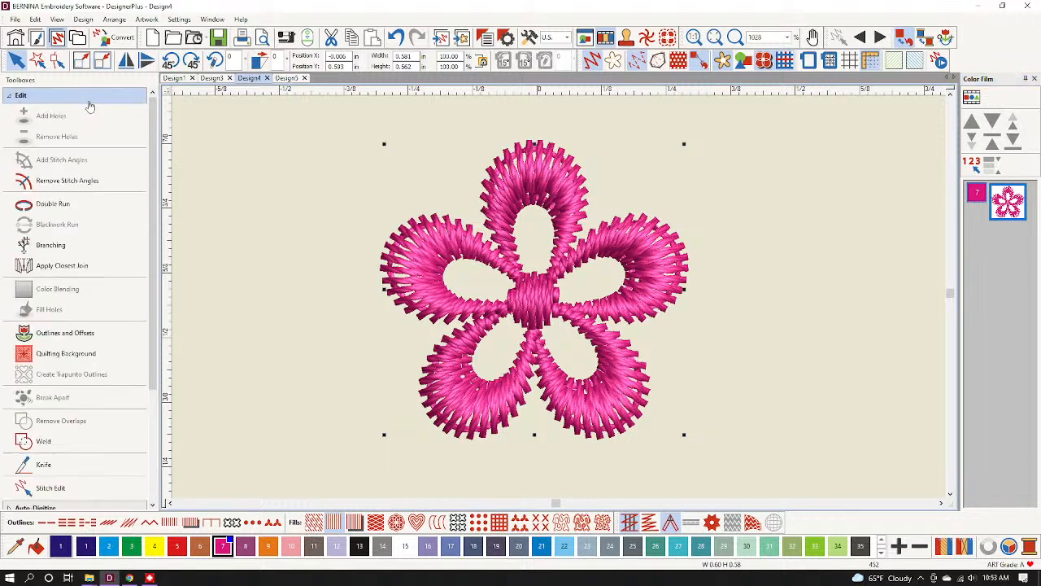
{"action": "left_click", "coordinate": [73, 249]}
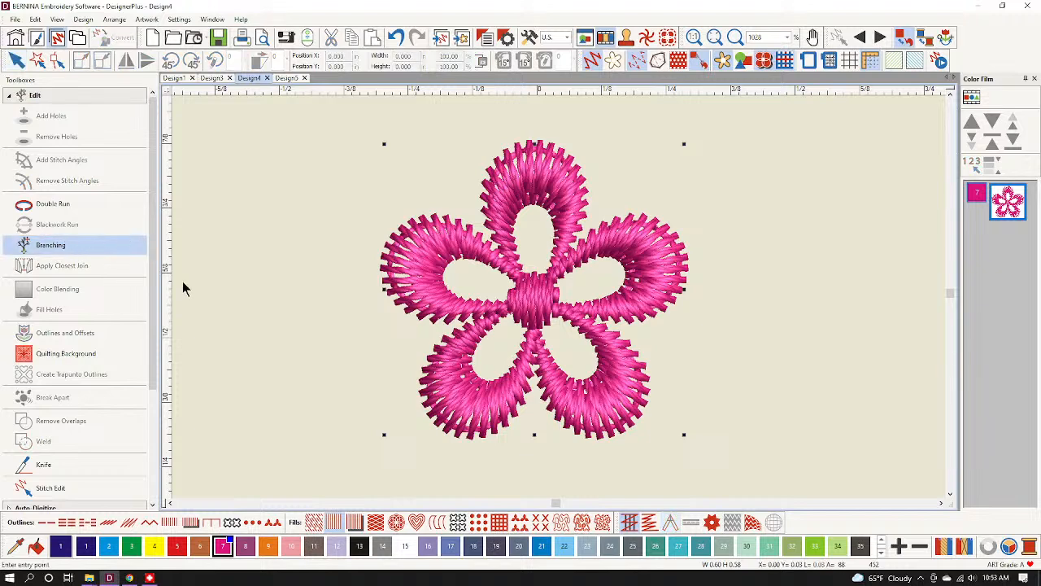
Try branching the flower from its left edge to its right edge three times, undoing each result.
{"action": "left_click", "coordinate": [382, 268]}
{"action": "left_click", "coordinate": [688, 275]}
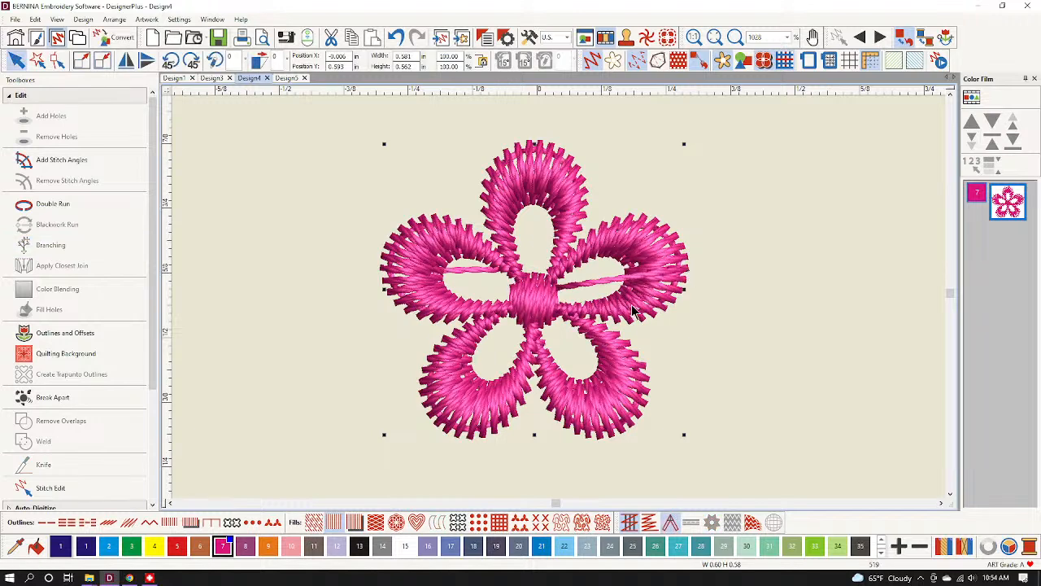
{"action": "left_click", "coordinate": [398, 37]}
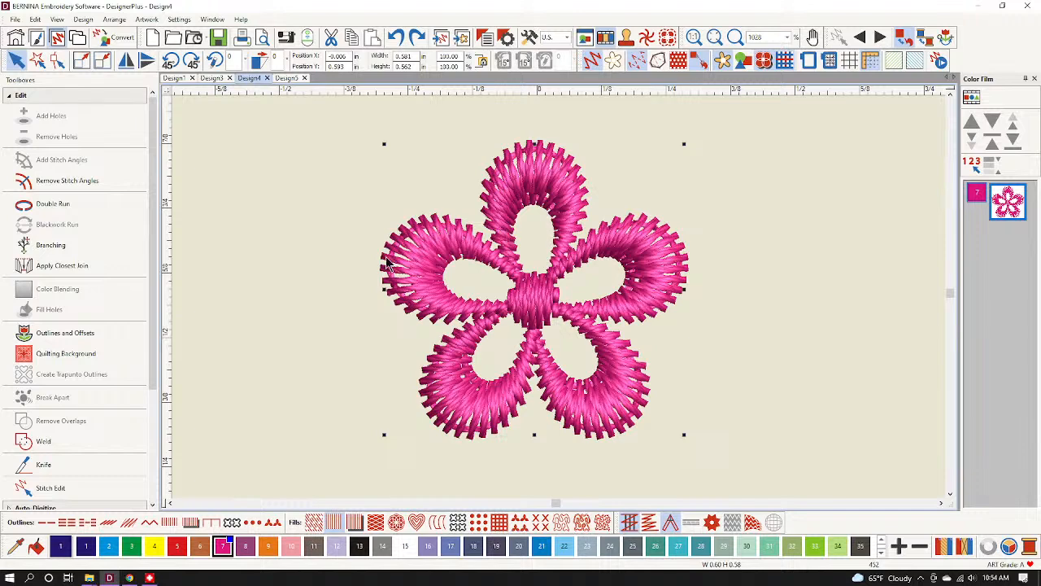
{"action": "left_click", "coordinate": [79, 252]}
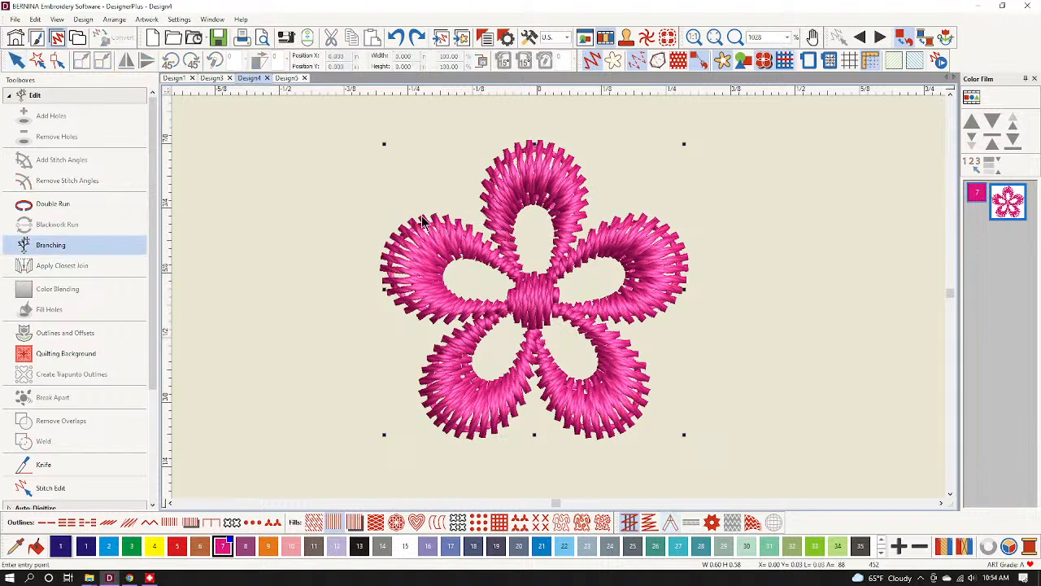
{"action": "left_click", "coordinate": [387, 248]}
{"action": "left_click", "coordinate": [686, 253]}
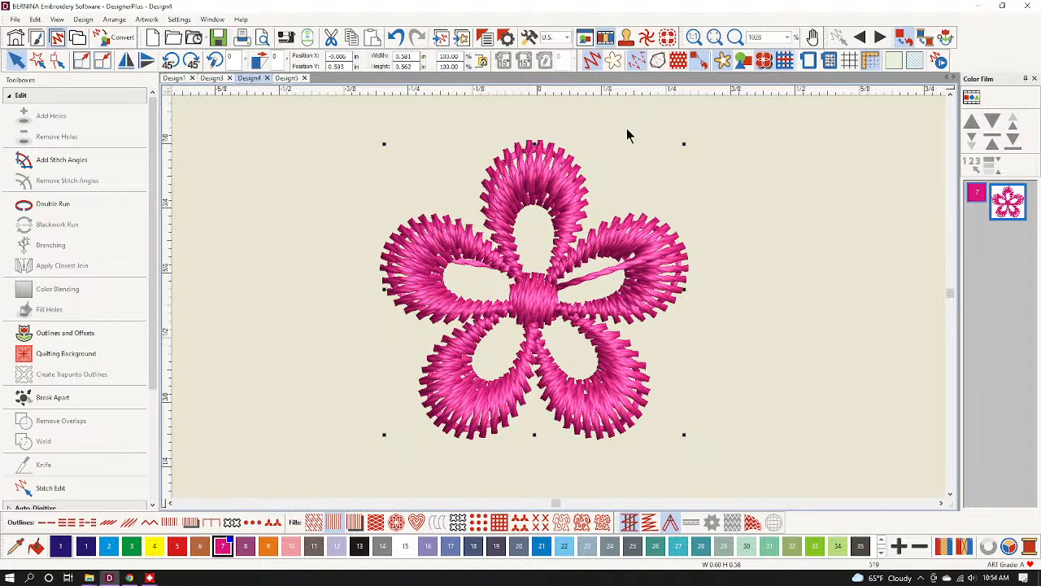
{"action": "left_click", "coordinate": [395, 36]}
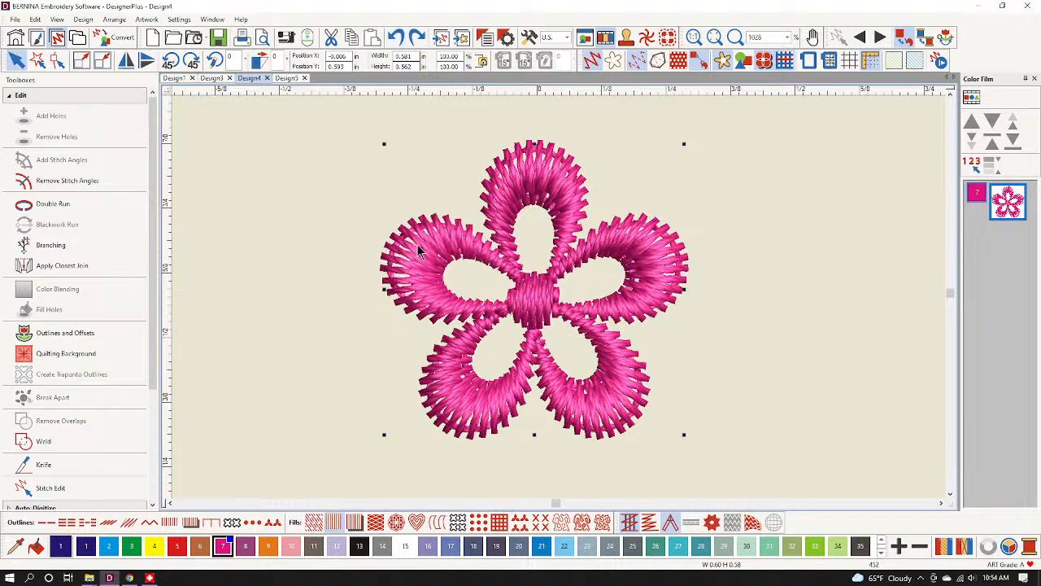
{"action": "left_click", "coordinate": [82, 247]}
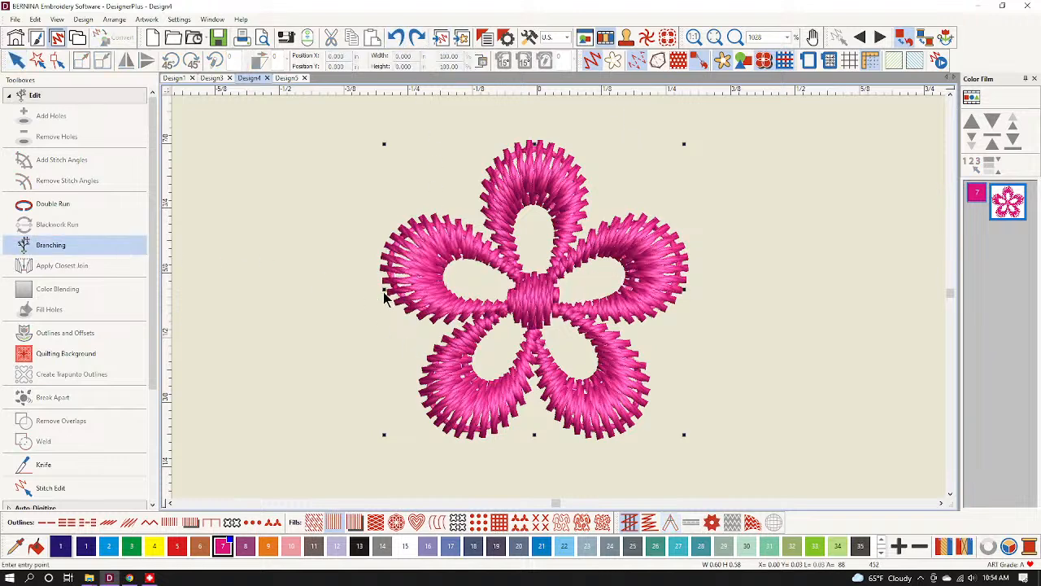
{"action": "left_click", "coordinate": [387, 294]}
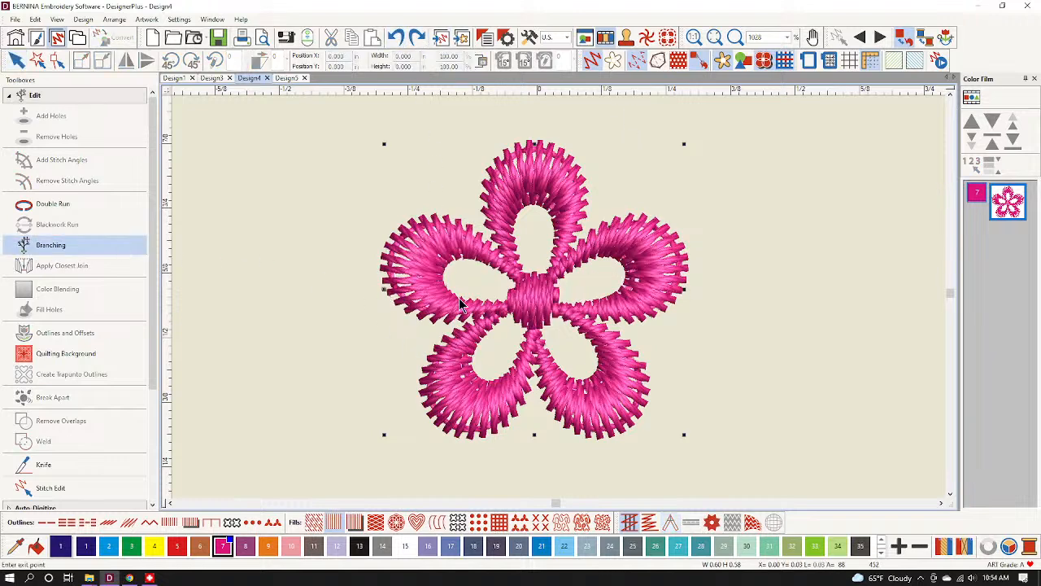
{"action": "left_click", "coordinate": [685, 290]}
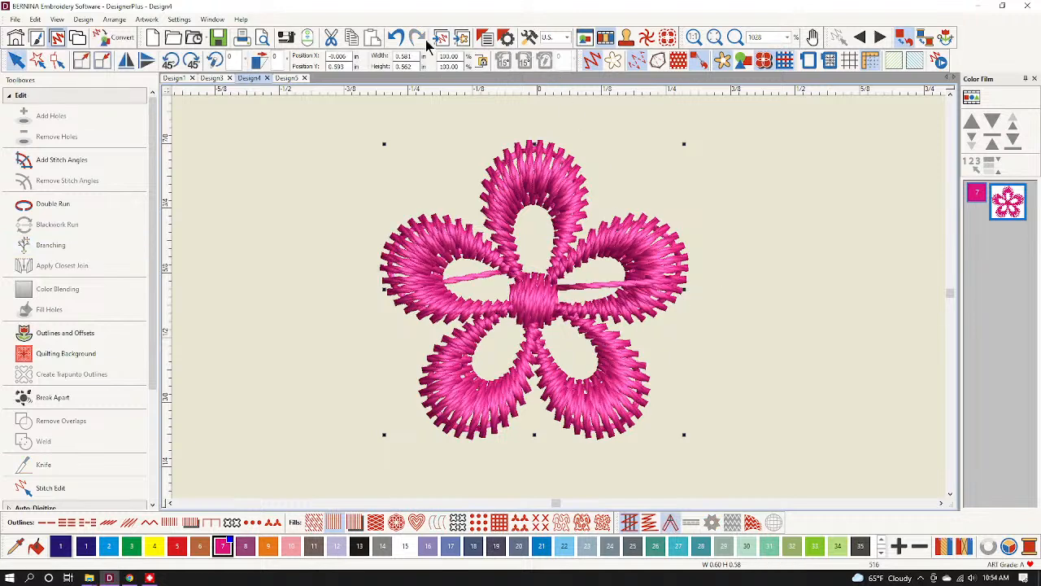
{"action": "left_click", "coordinate": [395, 37]}
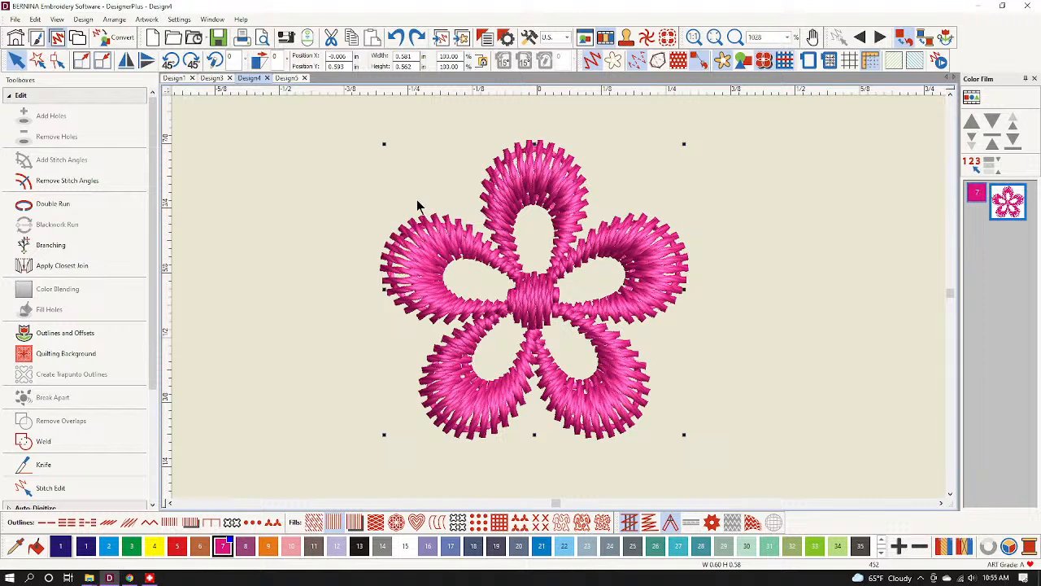
Branch the flower from its left edge to its right edge, joining petals and centre.
{"action": "left_click", "coordinate": [79, 244]}
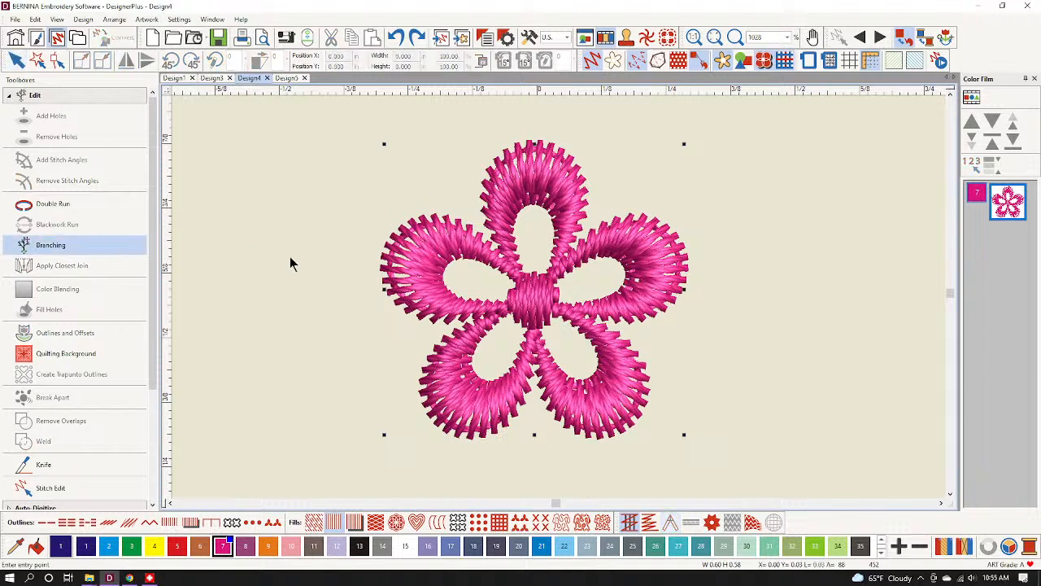
{"action": "left_click", "coordinate": [384, 274]}
{"action": "left_click", "coordinate": [690, 276]}
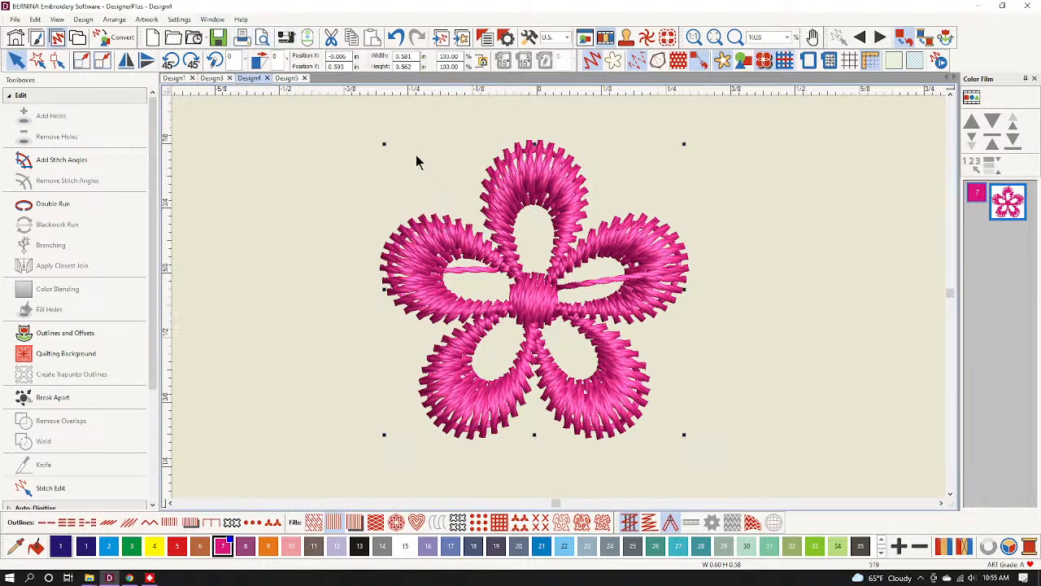
Save the branched flower as pattern 'Floral Wreath Branched' with a left-to-right reference line.
{"action": "left_click", "coordinate": [179, 19]}
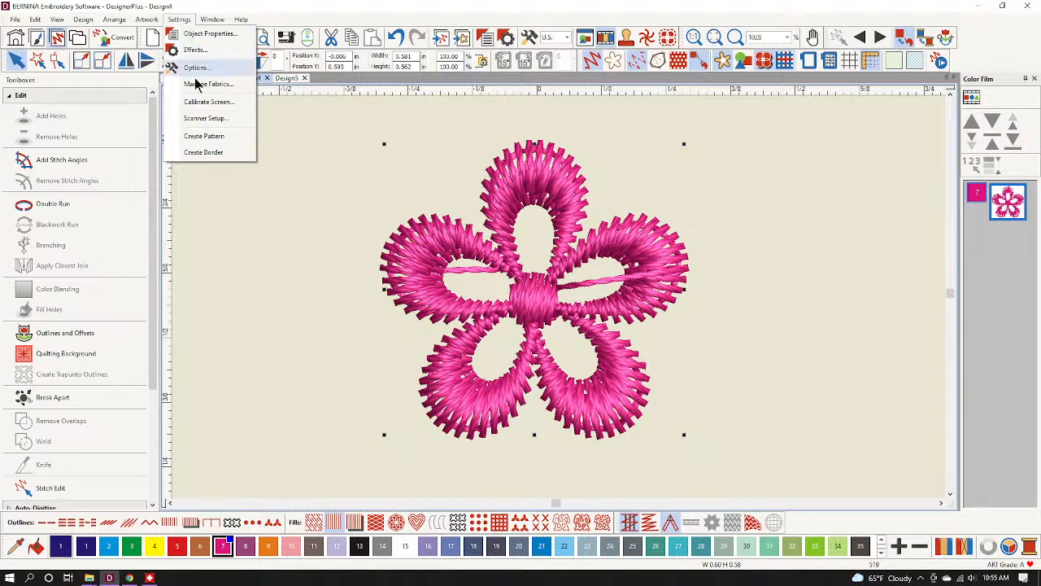
{"action": "left_click", "coordinate": [214, 140]}
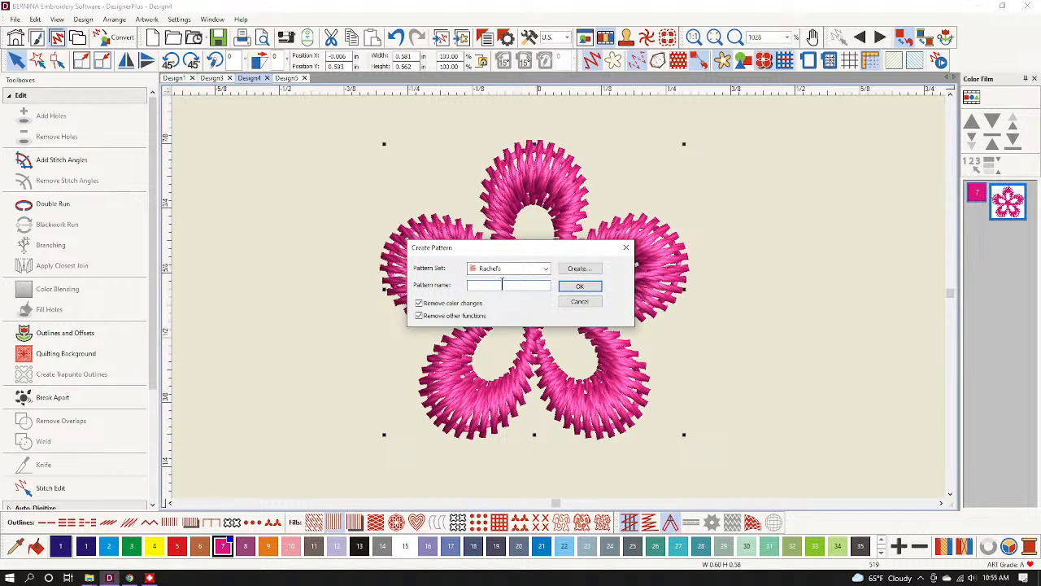
{"action": "type", "text": "Floral Wreath Branched"}
{"action": "left_click", "coordinate": [579, 289]}
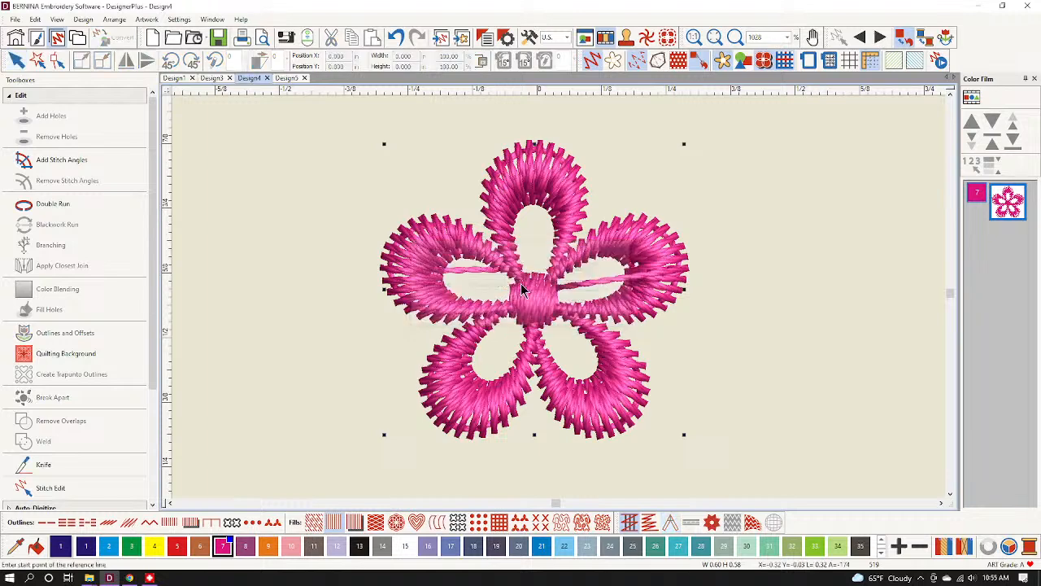
{"action": "left_click", "coordinate": [385, 289]}
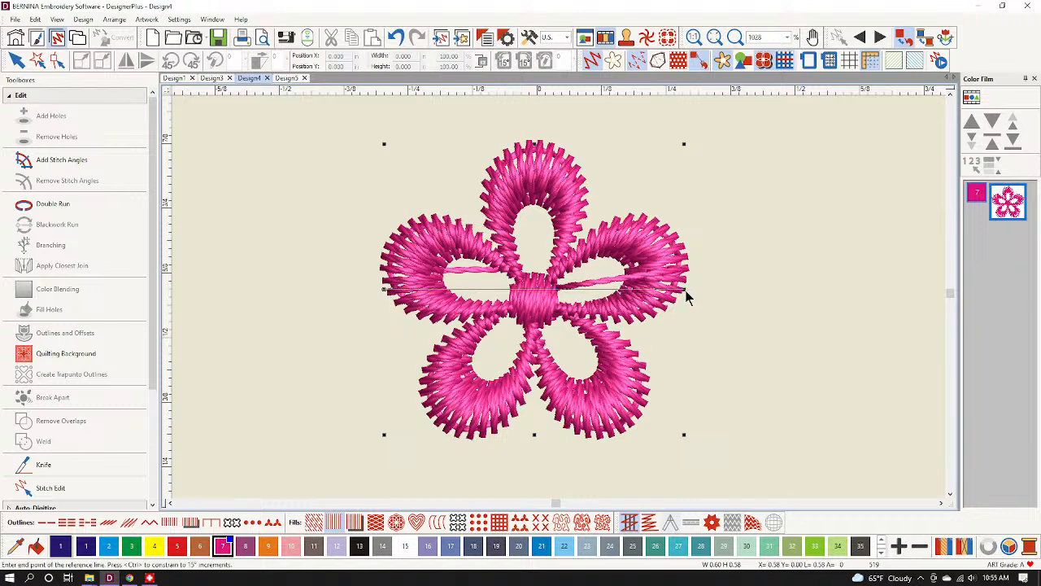
{"action": "left_click", "coordinate": [686, 297]}
{"action": "left_click", "coordinate": [598, 309]}
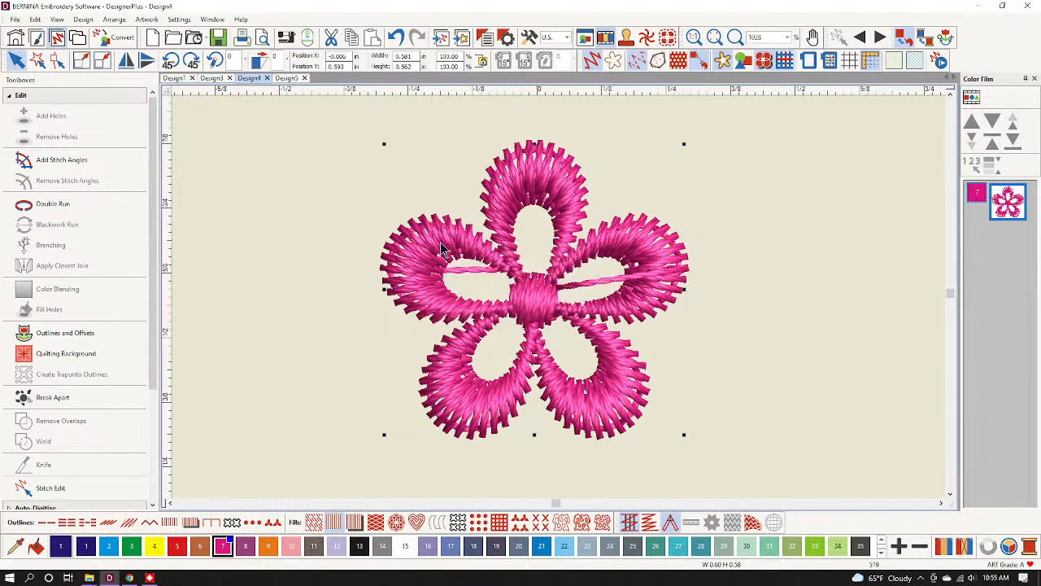
Choose Floral Wreath Branched as the Design5 rectangle's fill pattern and apply it.
{"action": "left_click", "coordinate": [285, 78]}
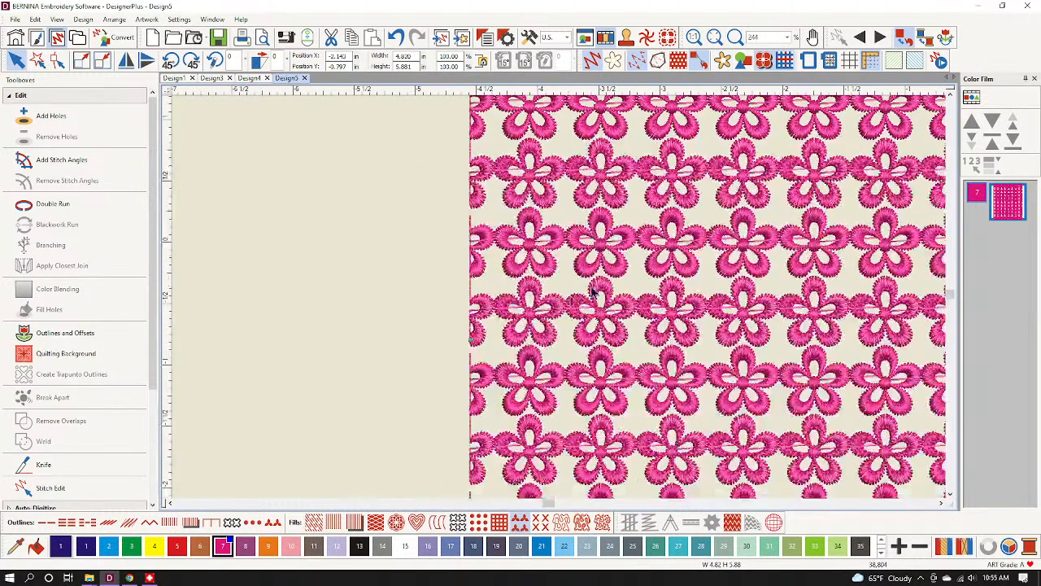
{"action": "right_click", "coordinate": [600, 259]}
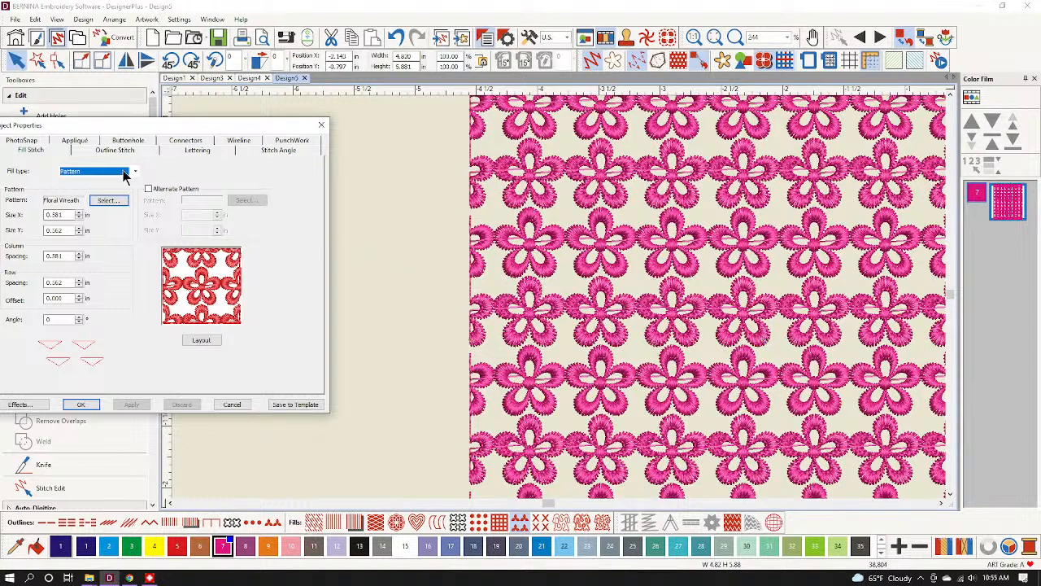
{"action": "left_click", "coordinate": [109, 200]}
{"action": "left_click", "coordinate": [166, 209]}
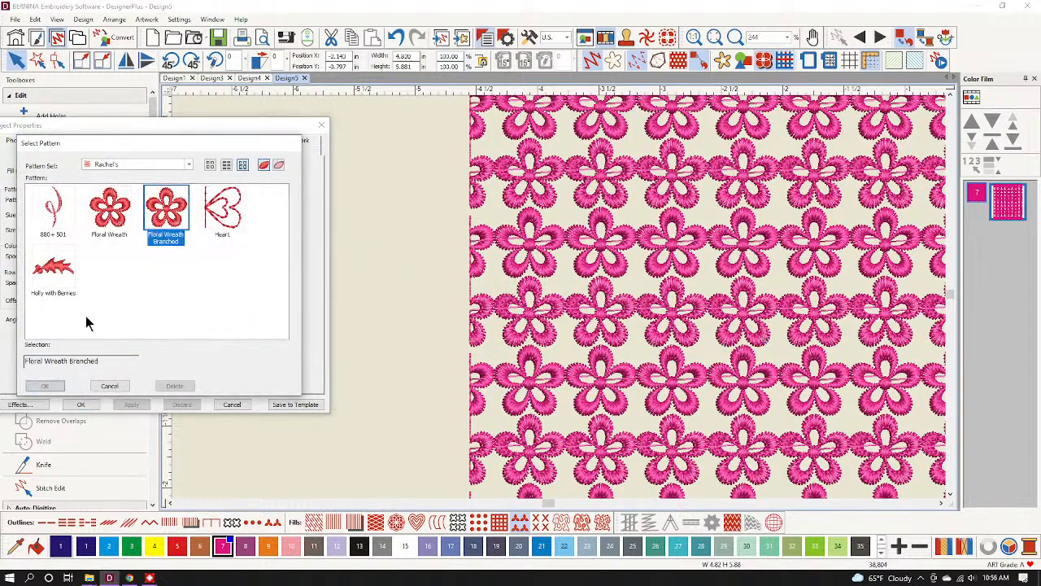
{"action": "left_click", "coordinate": [45, 385]}
{"action": "left_click", "coordinate": [134, 404]}
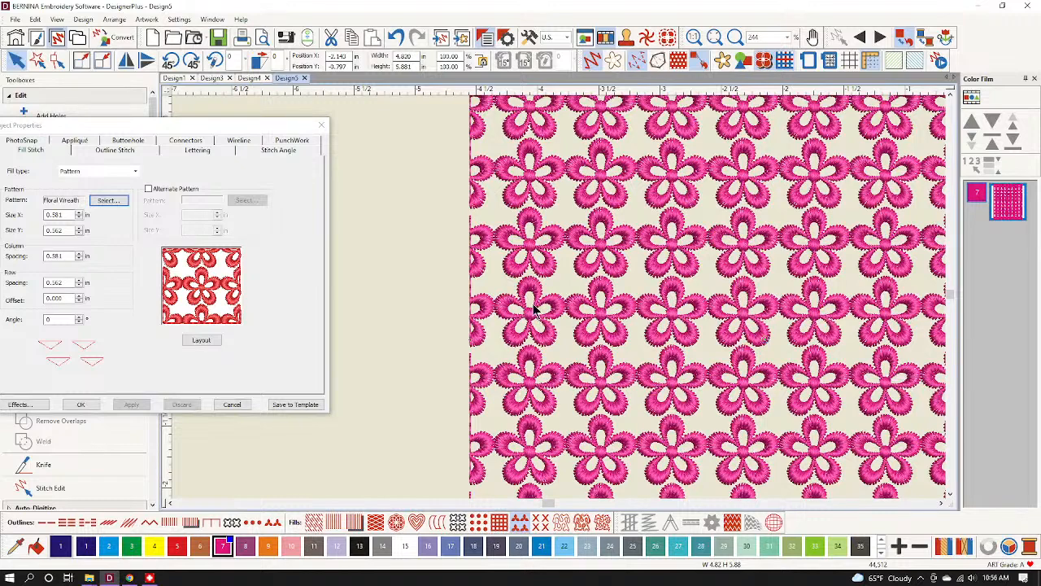
{"action": "scroll", "coordinate": [517, 309], "scroll_direction": "up", "scroll_amount": 2}
Check the other designs, then confirm the fill settings and regenerate the rectangle's flower fill.
{"action": "left_click", "coordinate": [248, 77]}
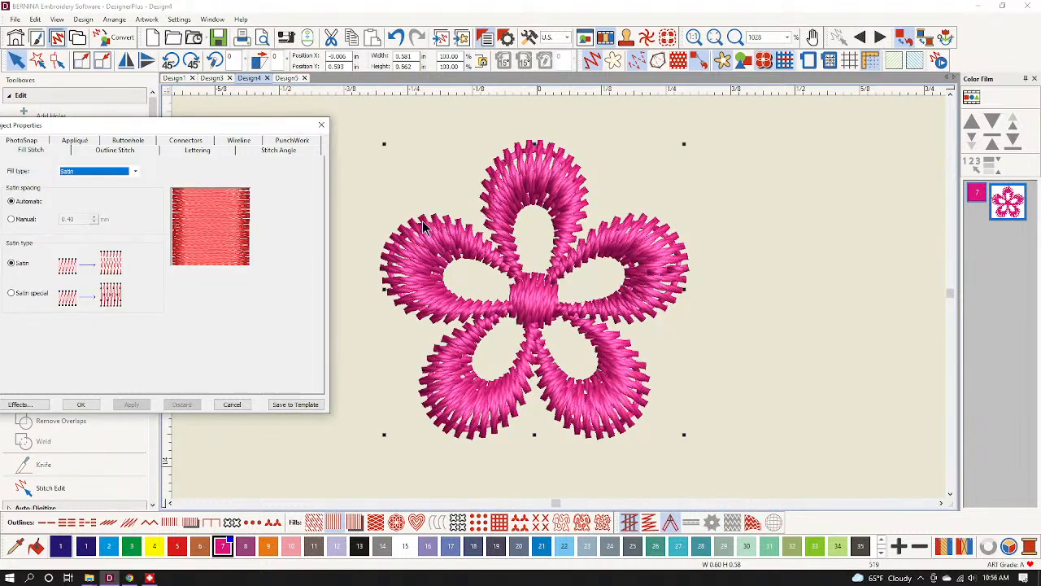
{"action": "left_click", "coordinate": [213, 78]}
{"action": "left_click", "coordinate": [252, 78]}
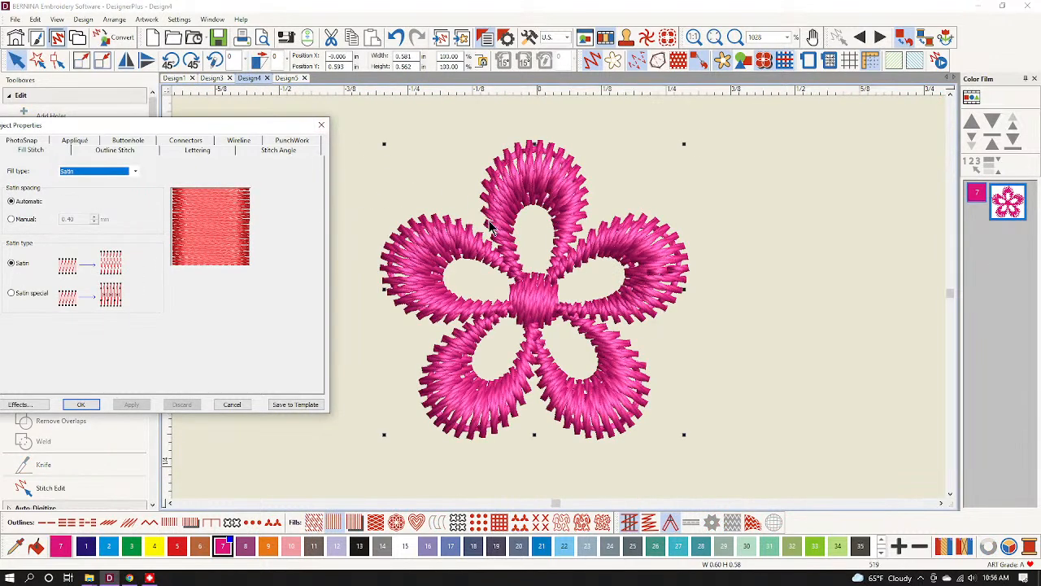
{"action": "left_click", "coordinate": [289, 78]}
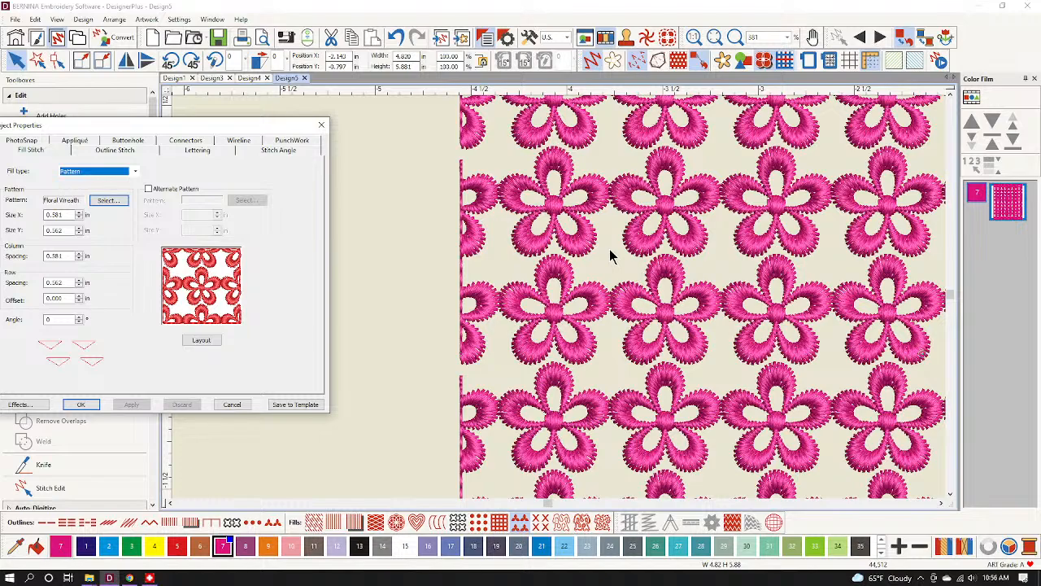
{"action": "scroll", "coordinate": [612, 256], "scroll_direction": "down", "scroll_amount": 5}
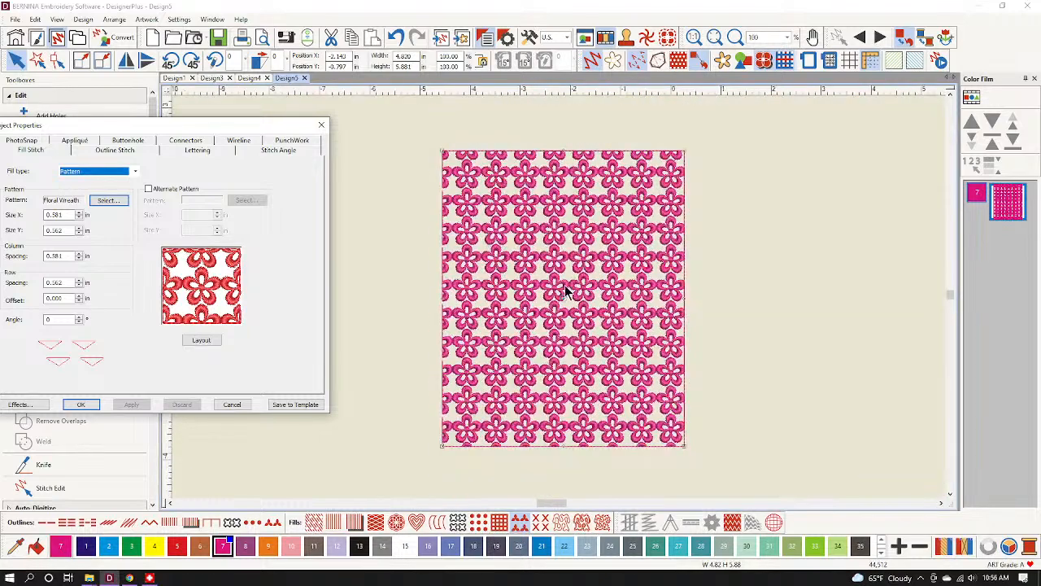
{"action": "left_click", "coordinate": [94, 405]}
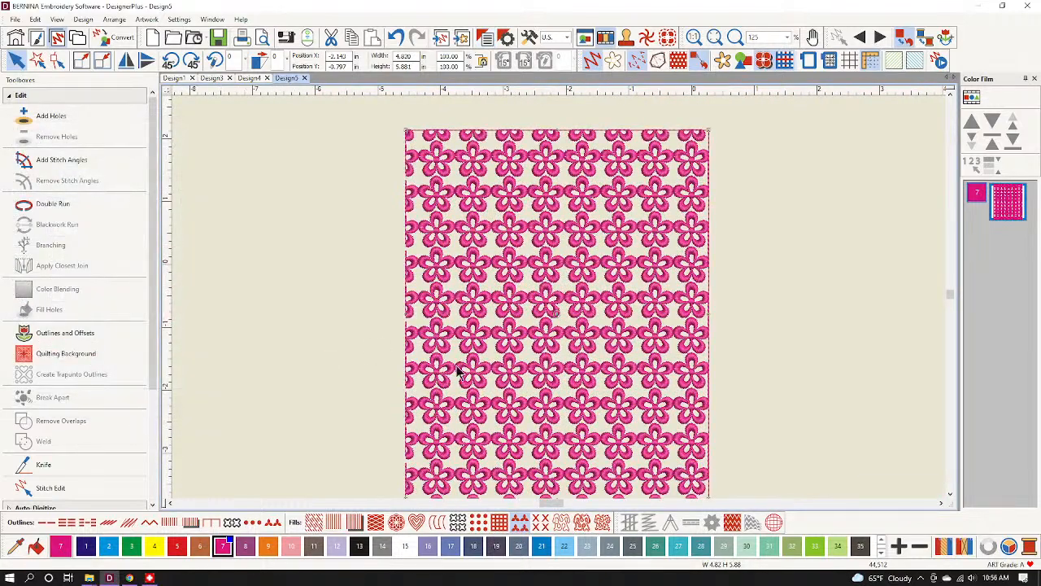
{"action": "left_click", "coordinate": [774, 521]}
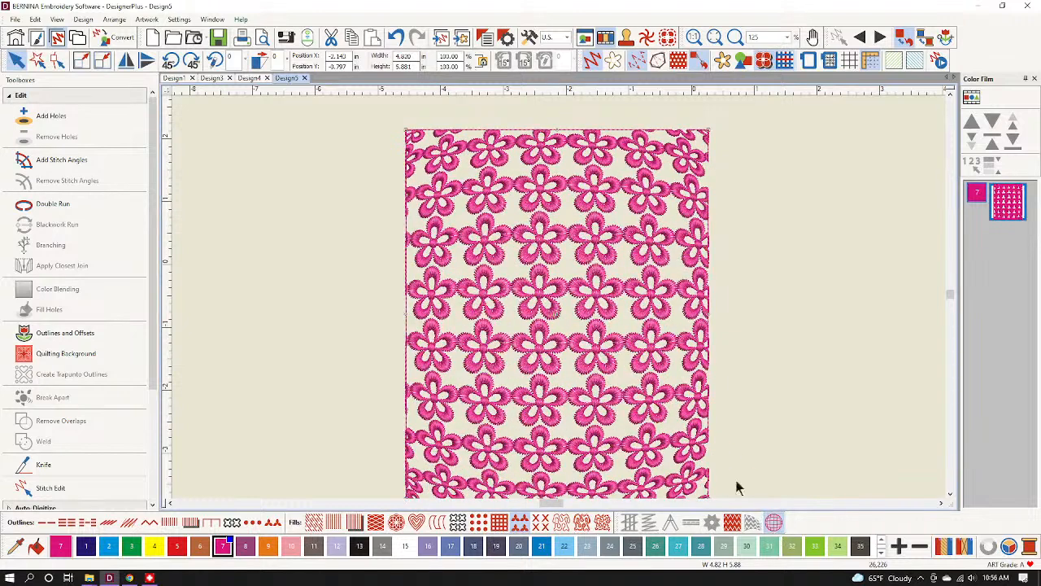
{"action": "scroll", "coordinate": [573, 352], "scroll_direction": "down", "scroll_amount": 1}
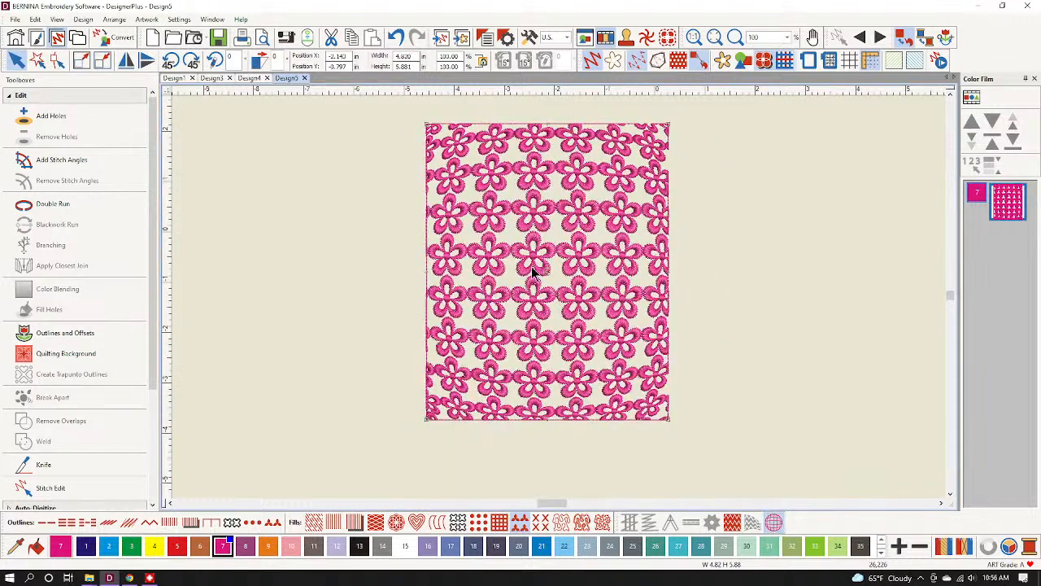
{"action": "double_click", "coordinate": [495, 255]}
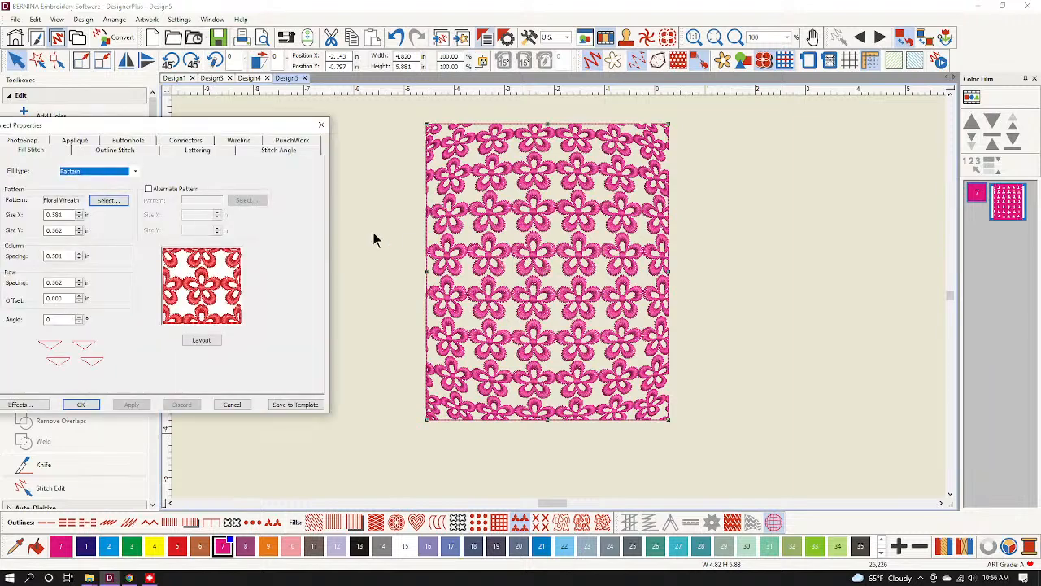
{"action": "left_click", "coordinate": [200, 341]}
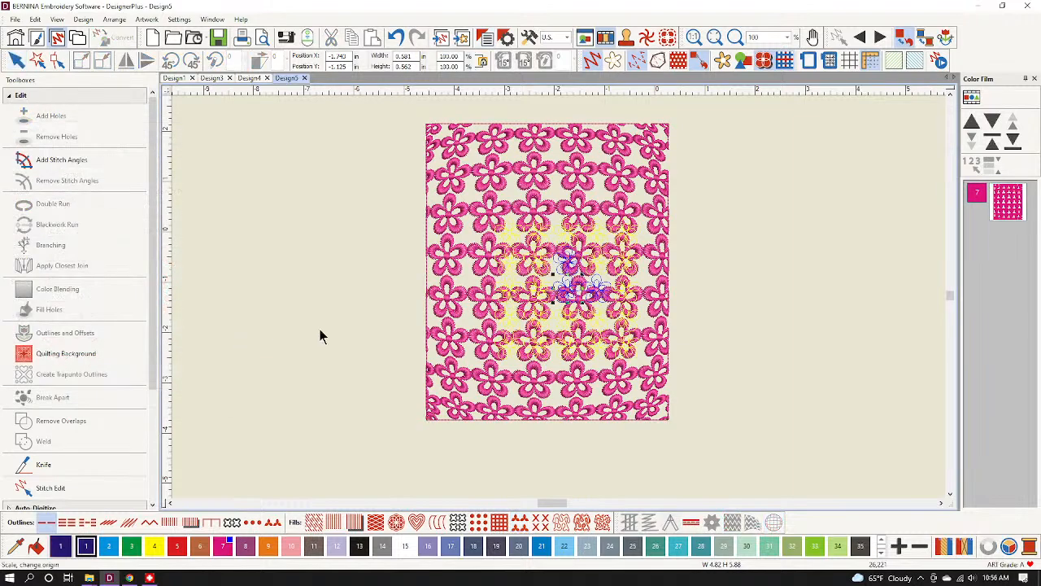
{"action": "left_click", "coordinate": [553, 267]}
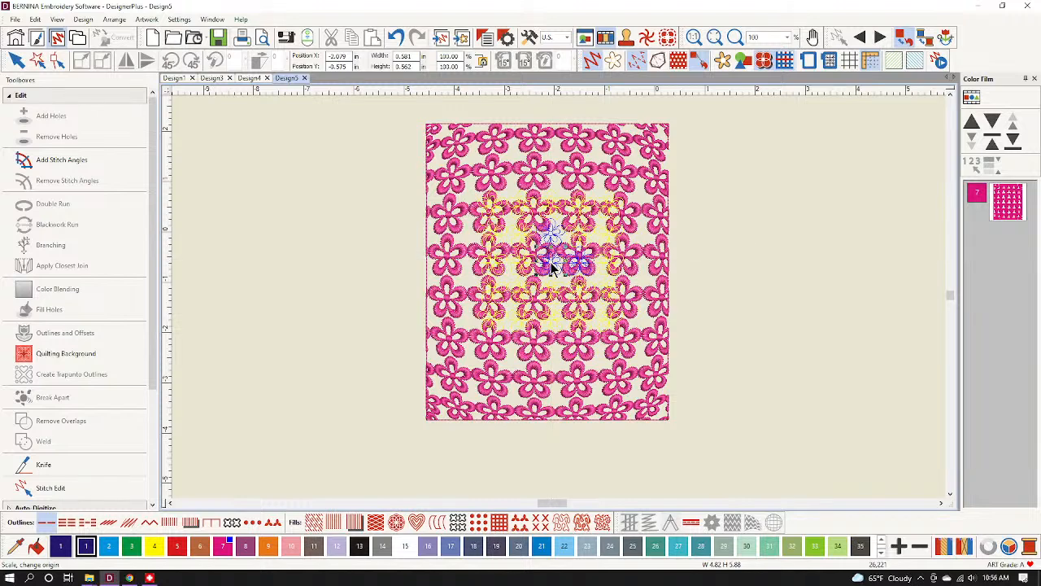
{"action": "key", "text": "Return"}
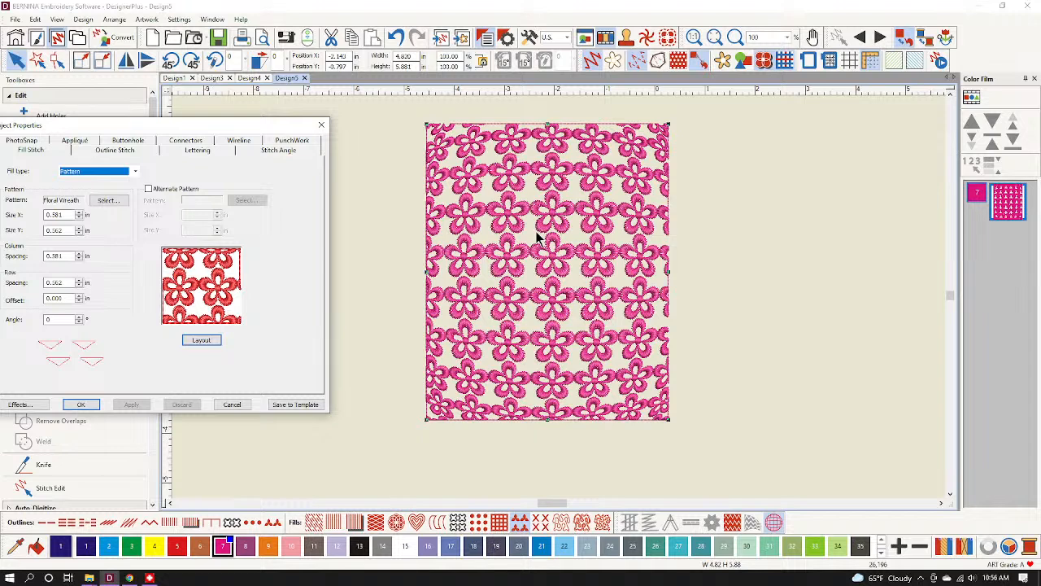
{"action": "left_click", "coordinate": [732, 523]}
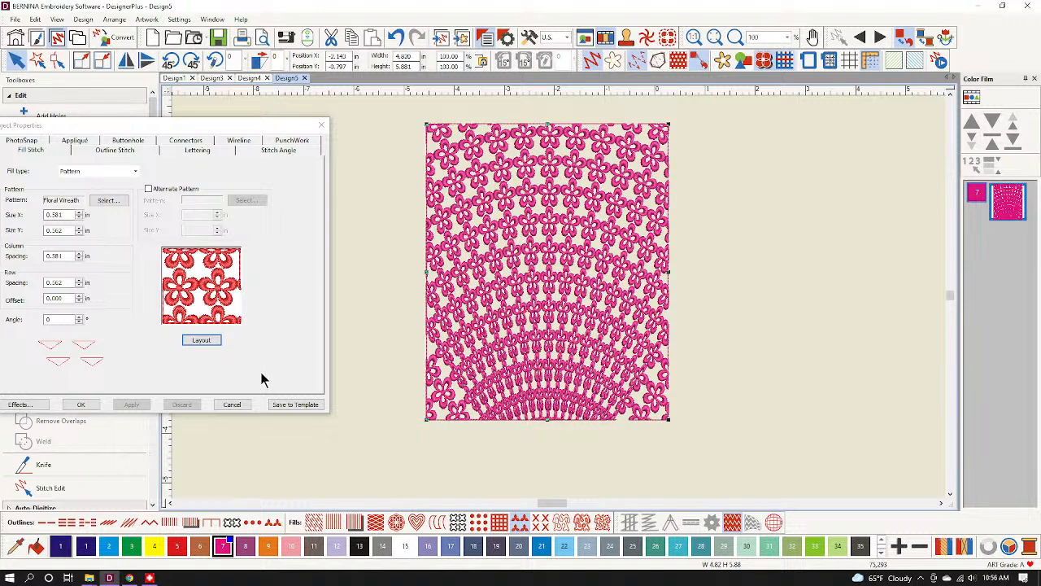
{"action": "left_click", "coordinate": [236, 405]}
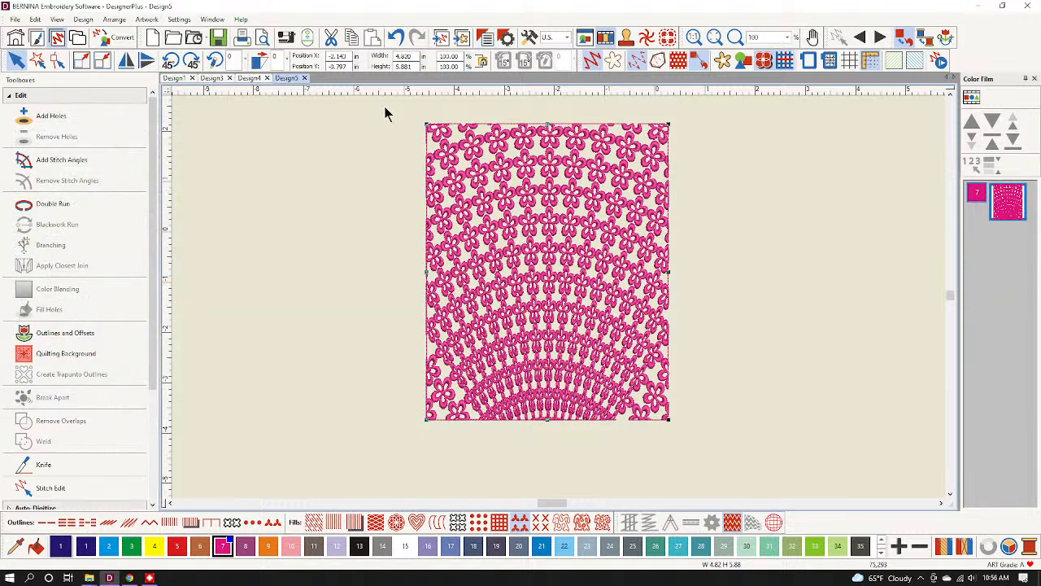
{"action": "left_click", "coordinate": [395, 38]}
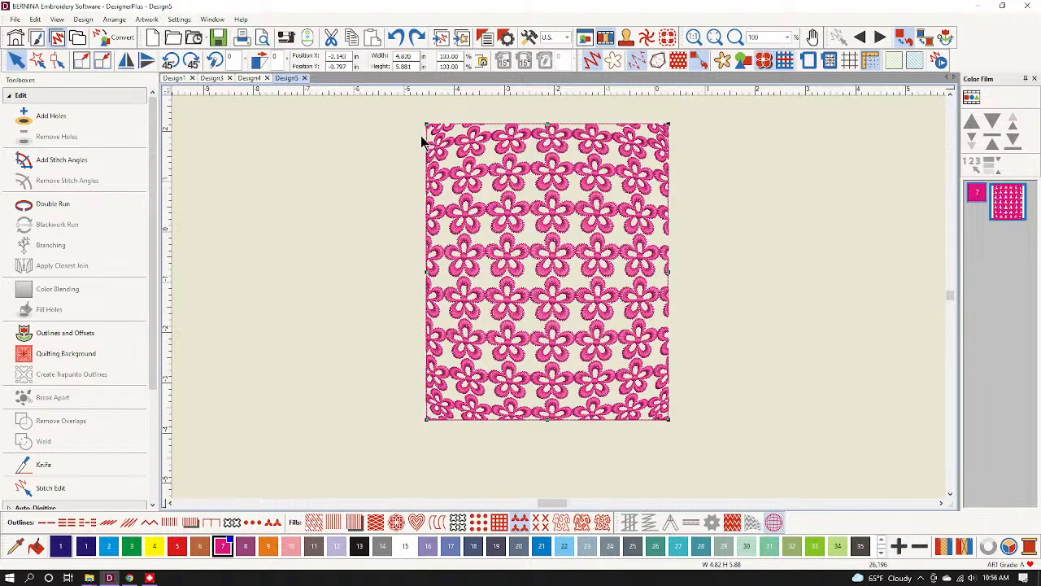